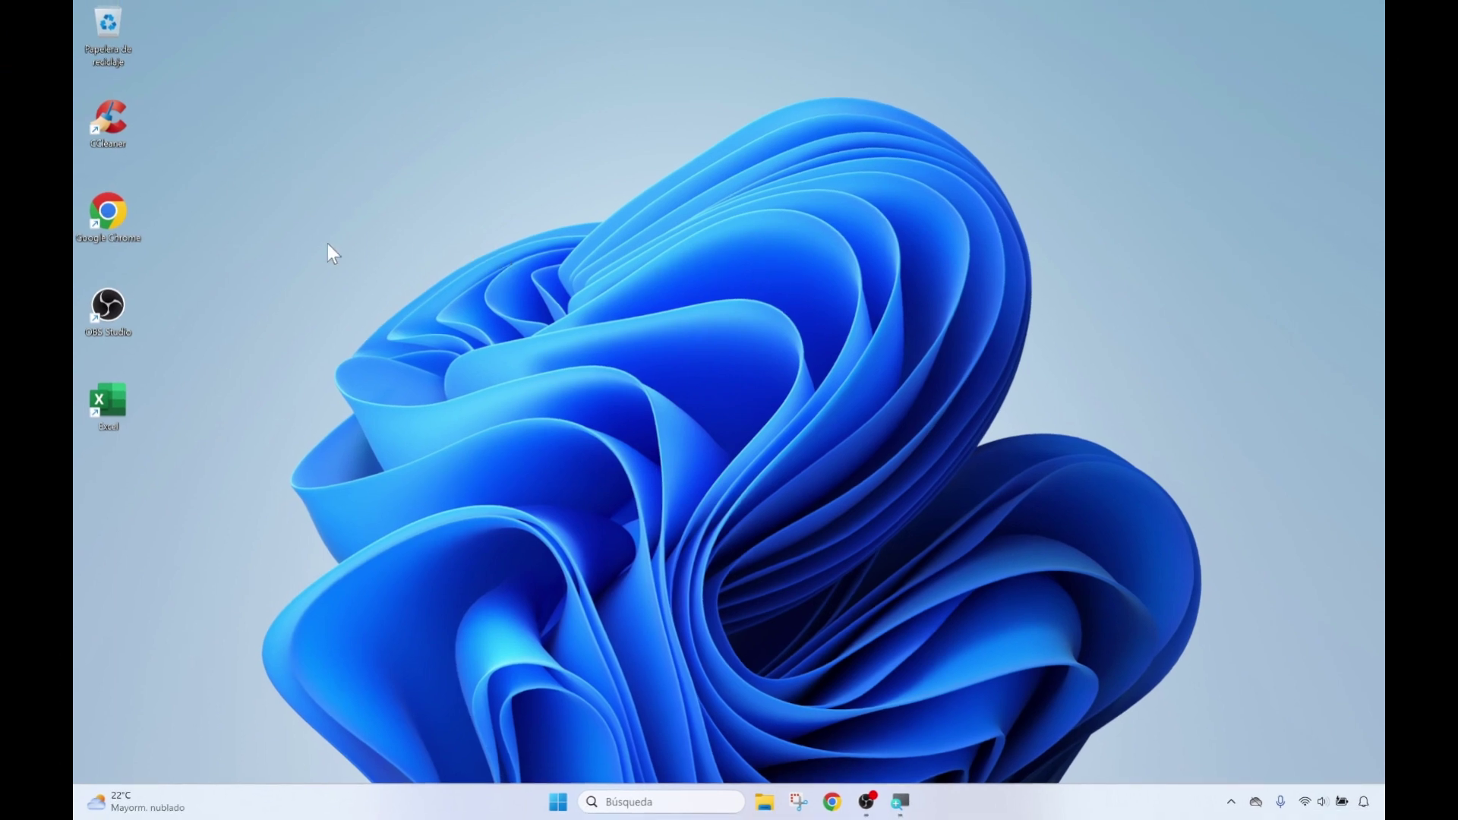
- Open Chrome, search Google for "SWAT tamu" and open the Soil & Water Assessment Tool website
{"action": "double_click", "coordinate": [118, 240]}
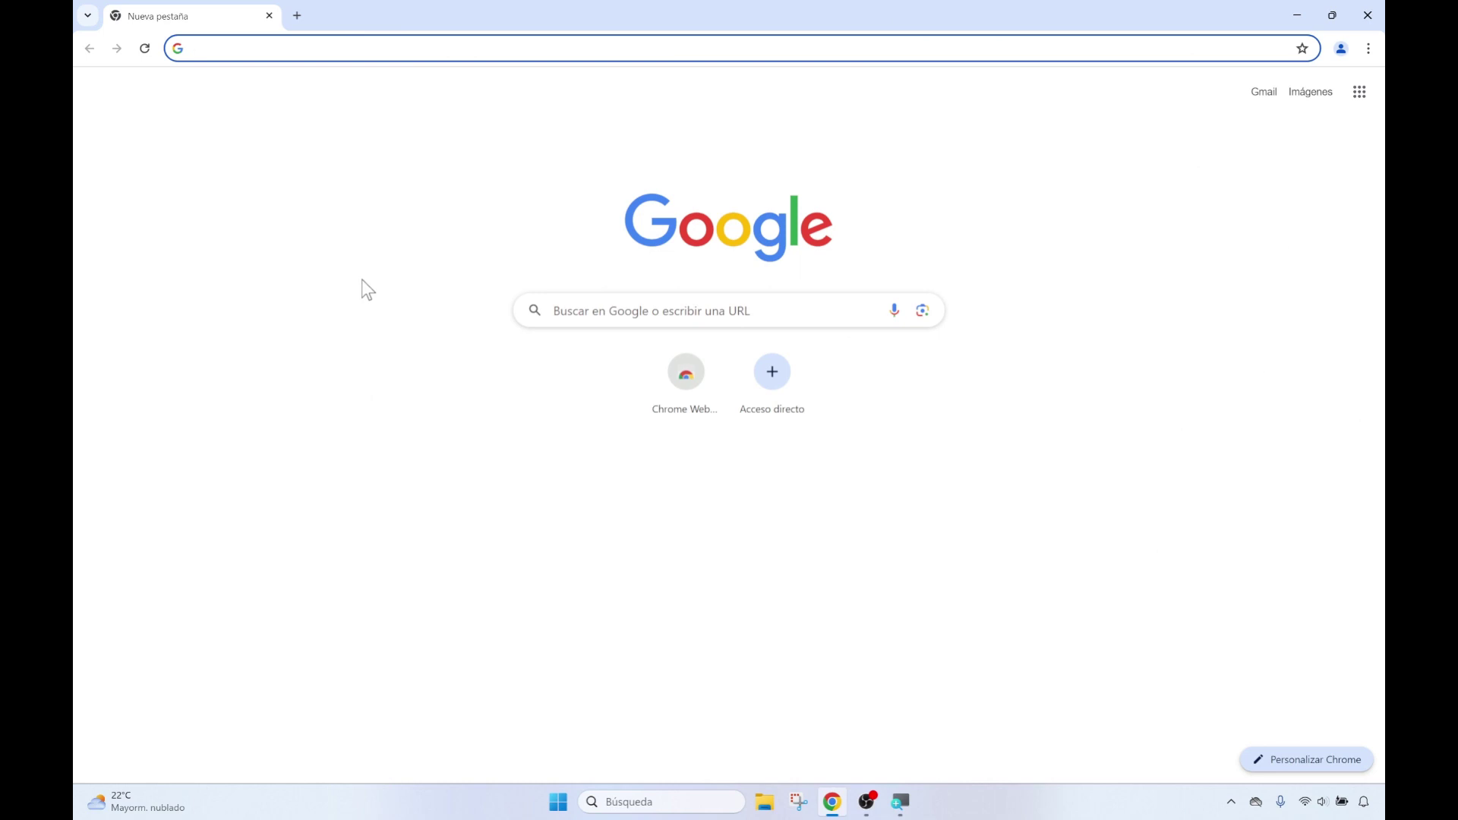
{"action": "type", "text": "SWAT ts"}
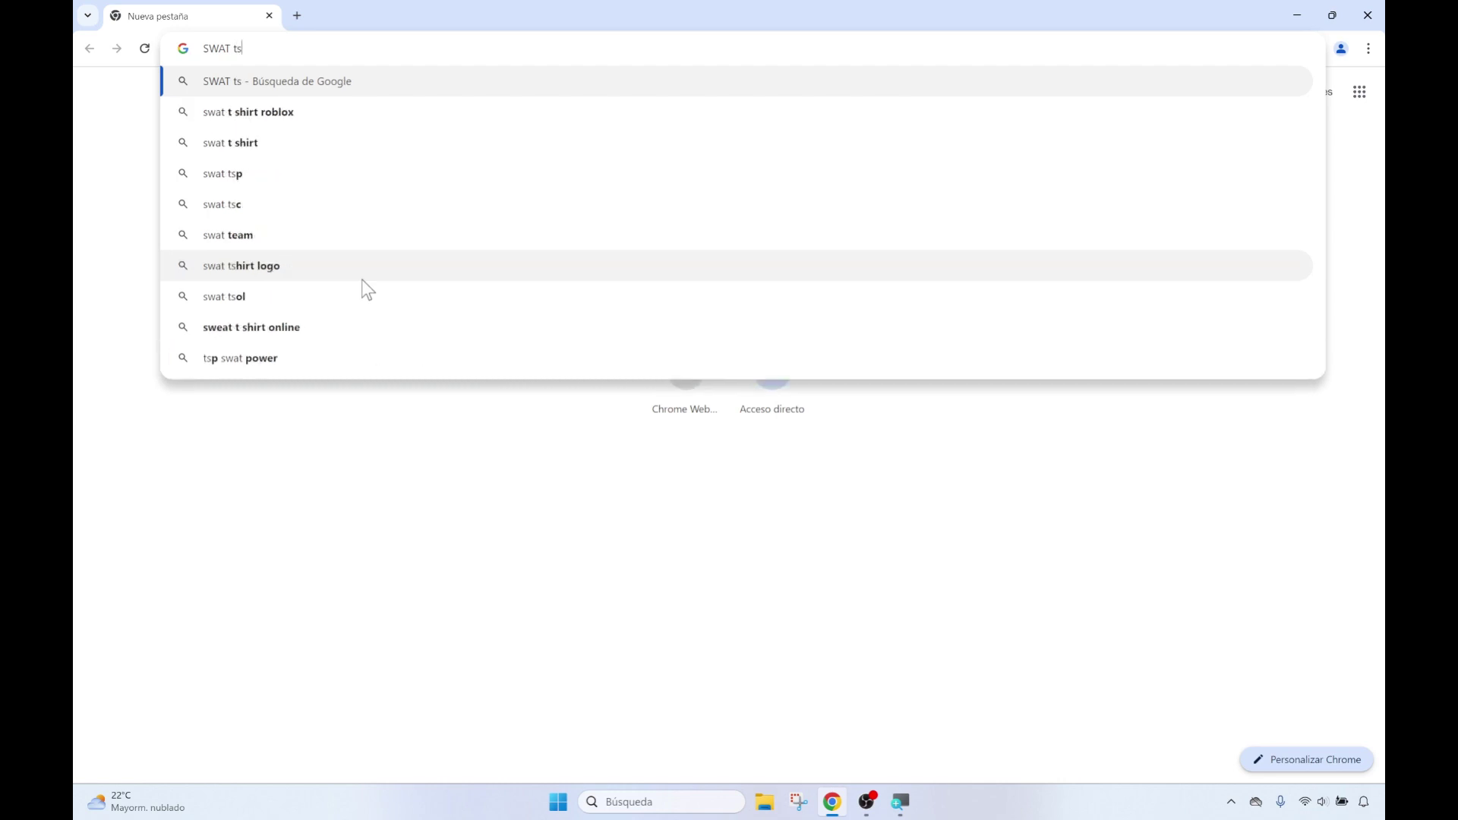
{"action": "key", "text": "BackSpace"}
{"action": "type", "text": "amu"}
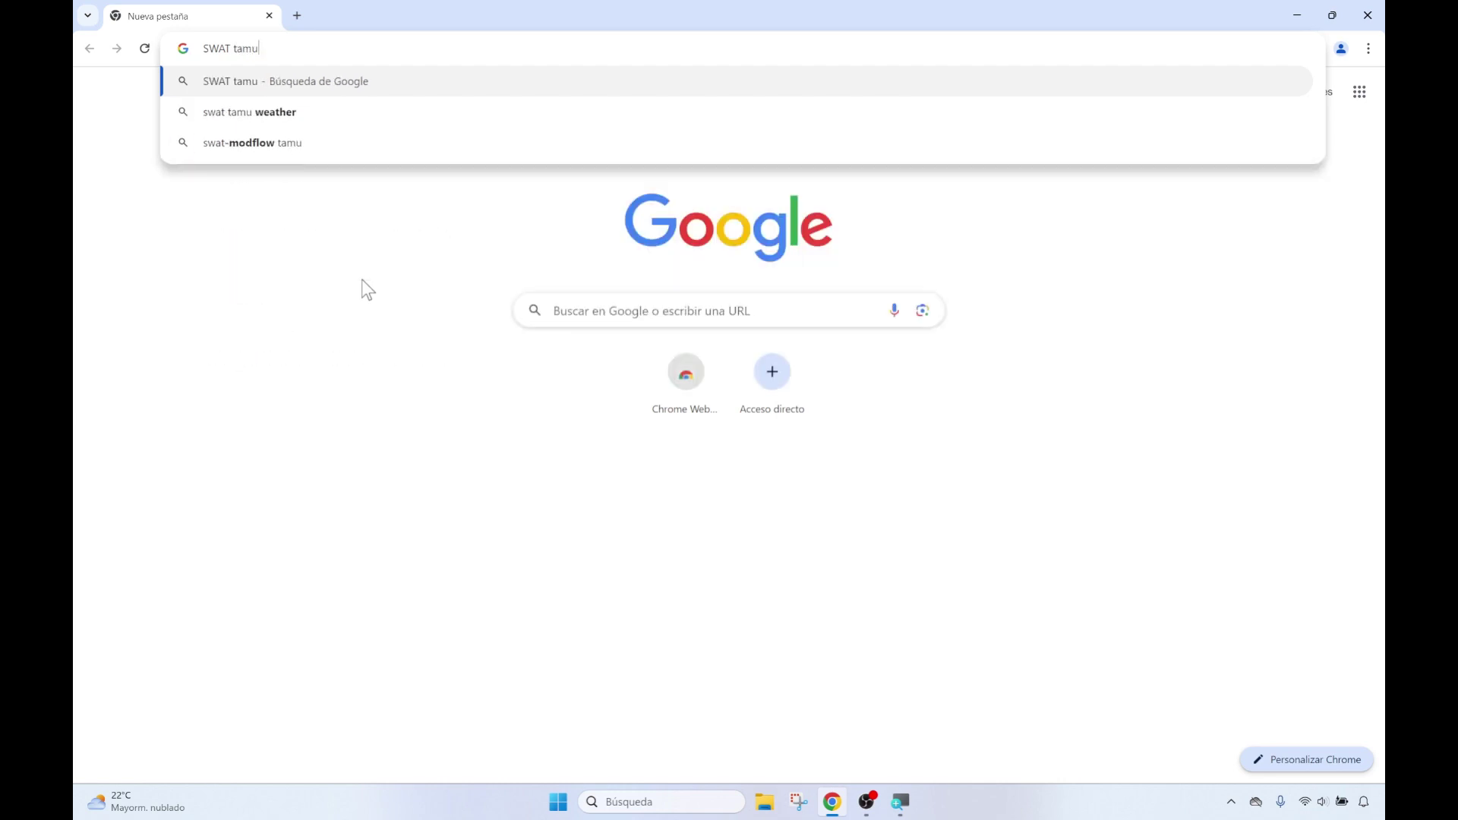
{"action": "key", "text": "Return"}
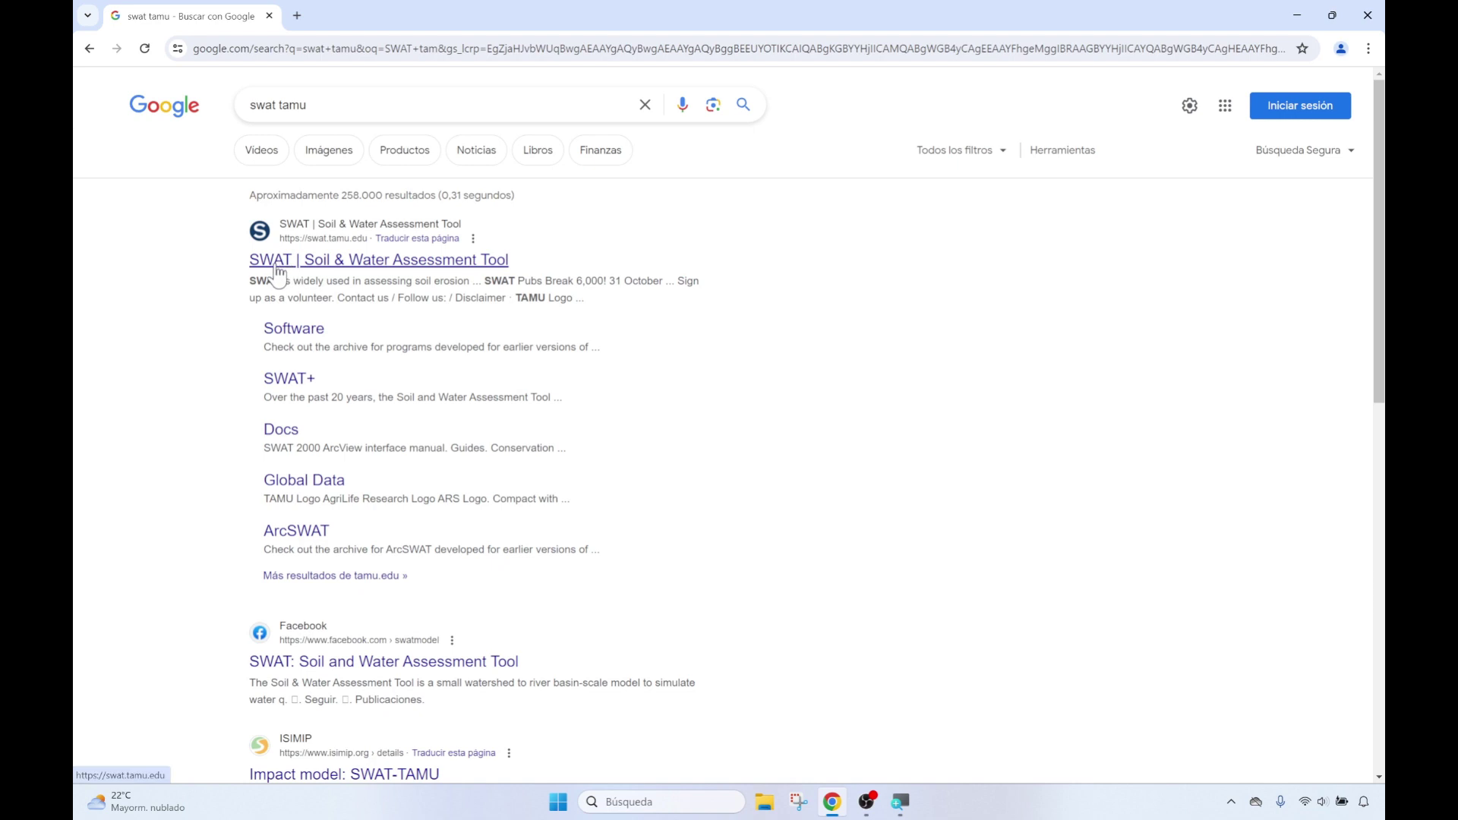
{"action": "left_click", "coordinate": [414, 260]}
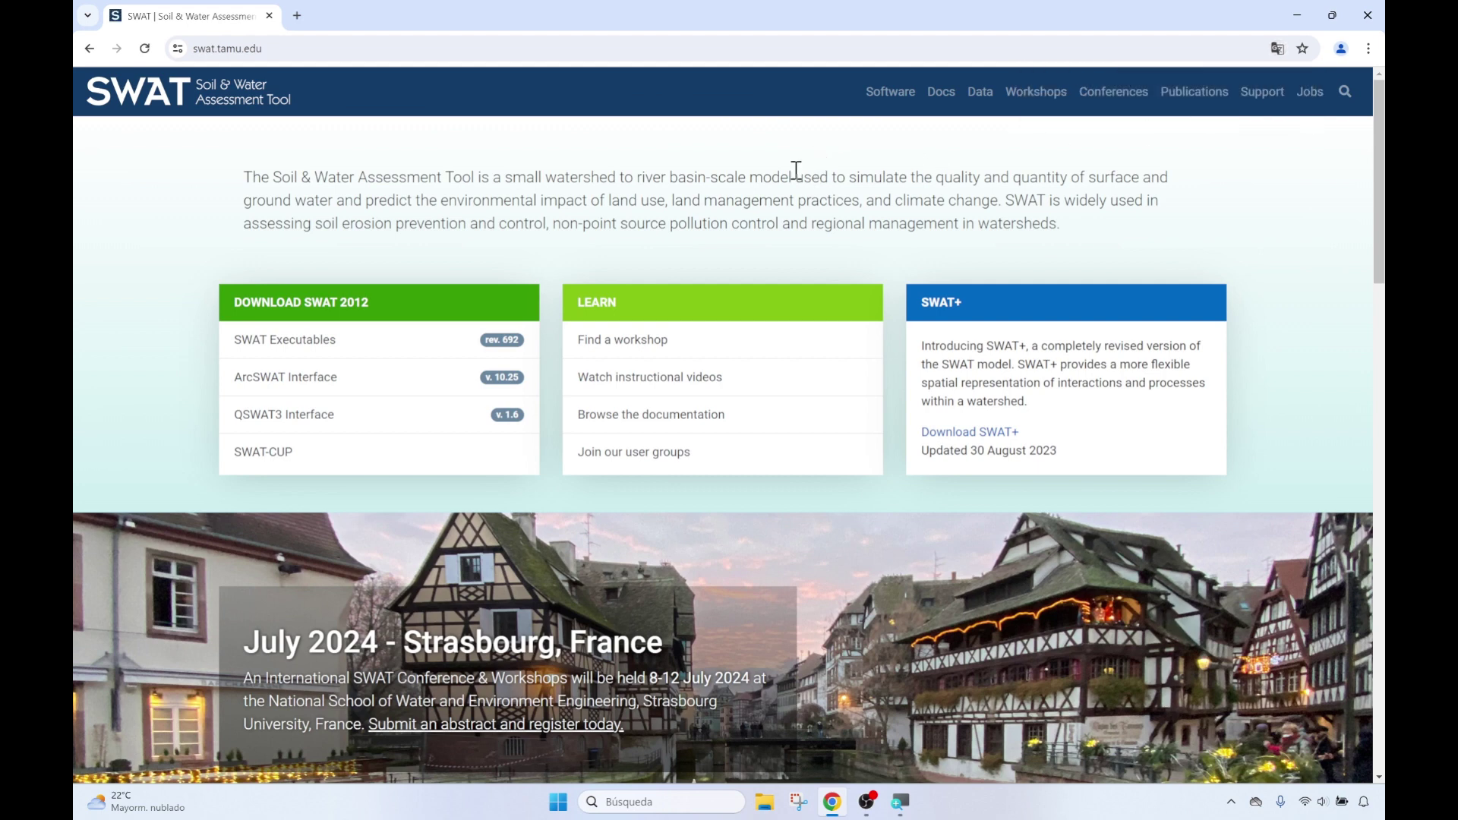
- Go from the SWAT software page to the SWAT+ page and open its download and installation instructions
{"action": "left_click", "coordinate": [883, 99]}
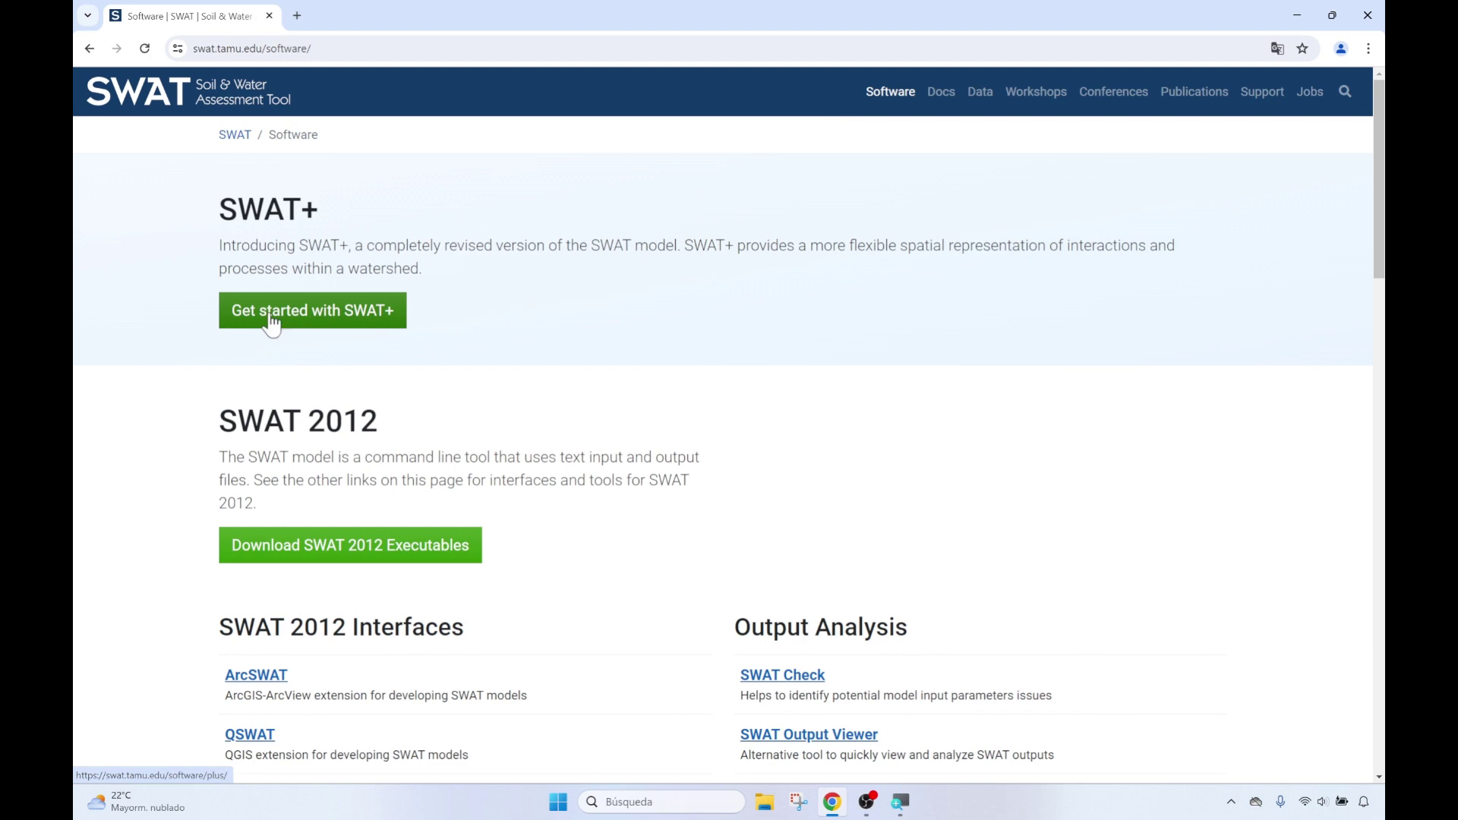
{"action": "left_click", "coordinate": [272, 314]}
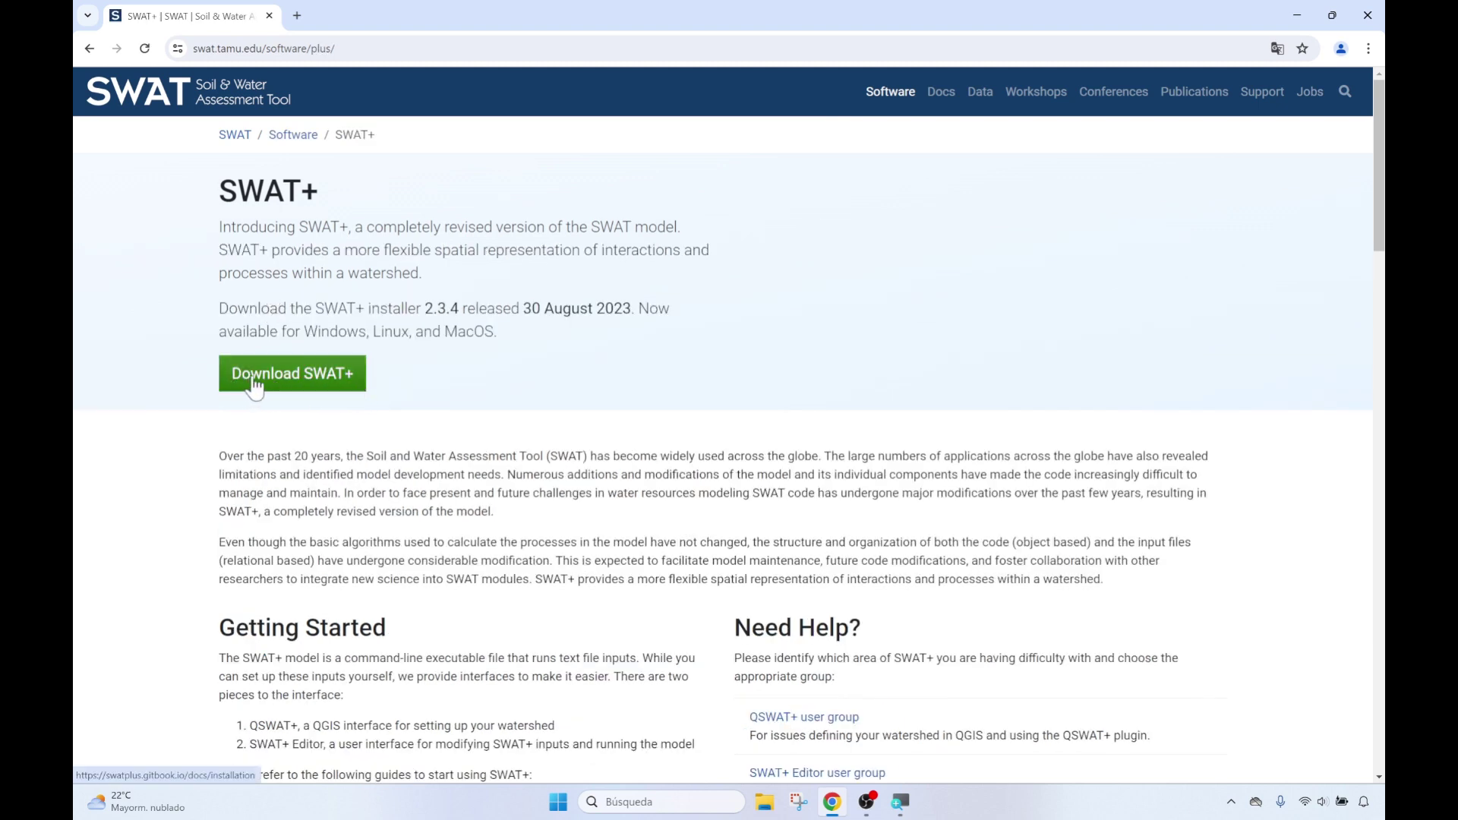
{"action": "left_click", "coordinate": [280, 386]}
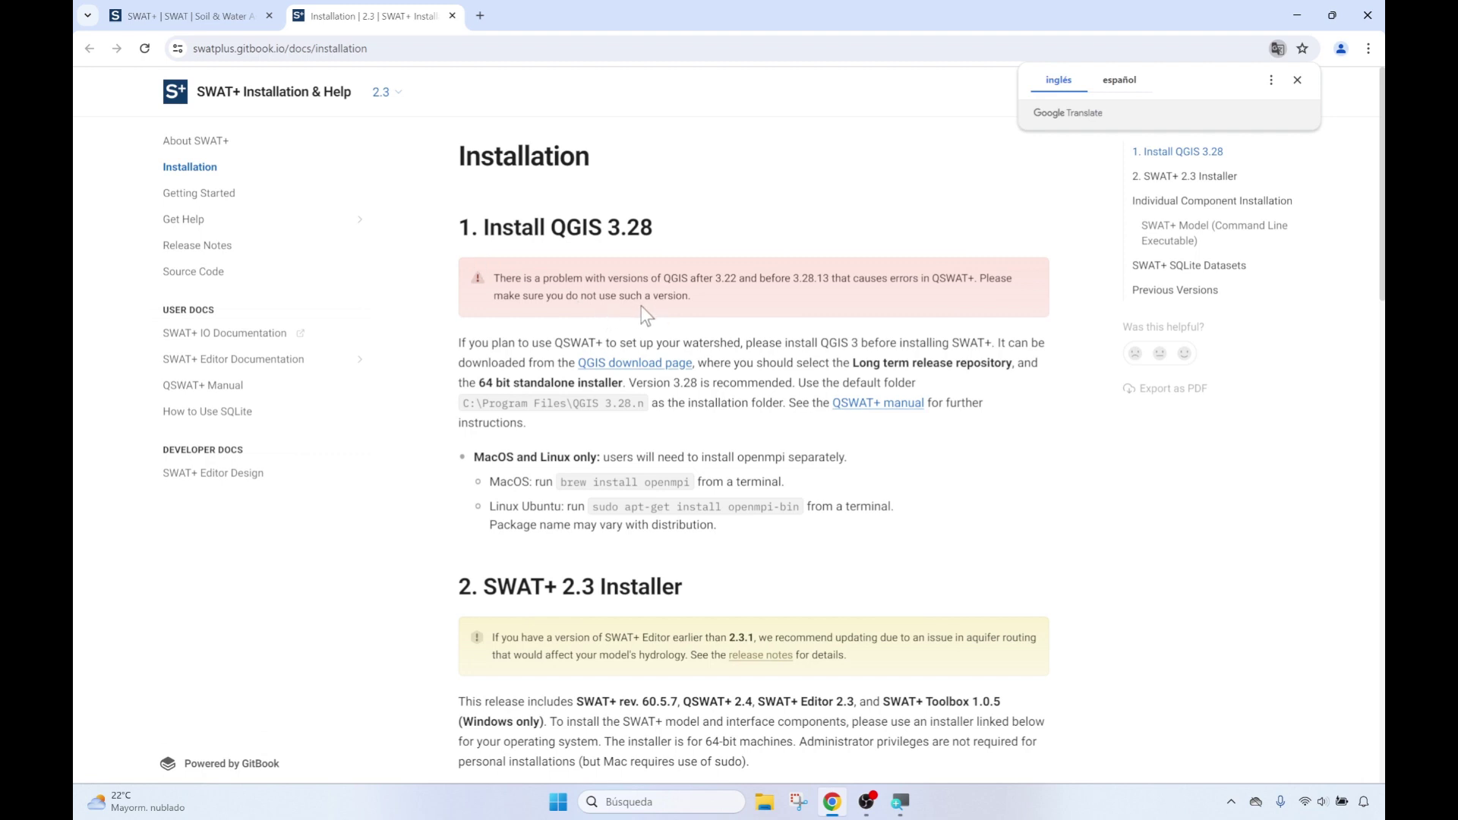
- Dismiss the translation prompt and download the Windows 64-bit SWAT+ installer, version 2.3.7, from the installation page
{"action": "scroll", "coordinate": [641, 305], "scroll_direction": "down", "scroll_amount": 1}
{"action": "scroll", "coordinate": [643, 307], "scroll_direction": "down", "scroll_amount": 3}
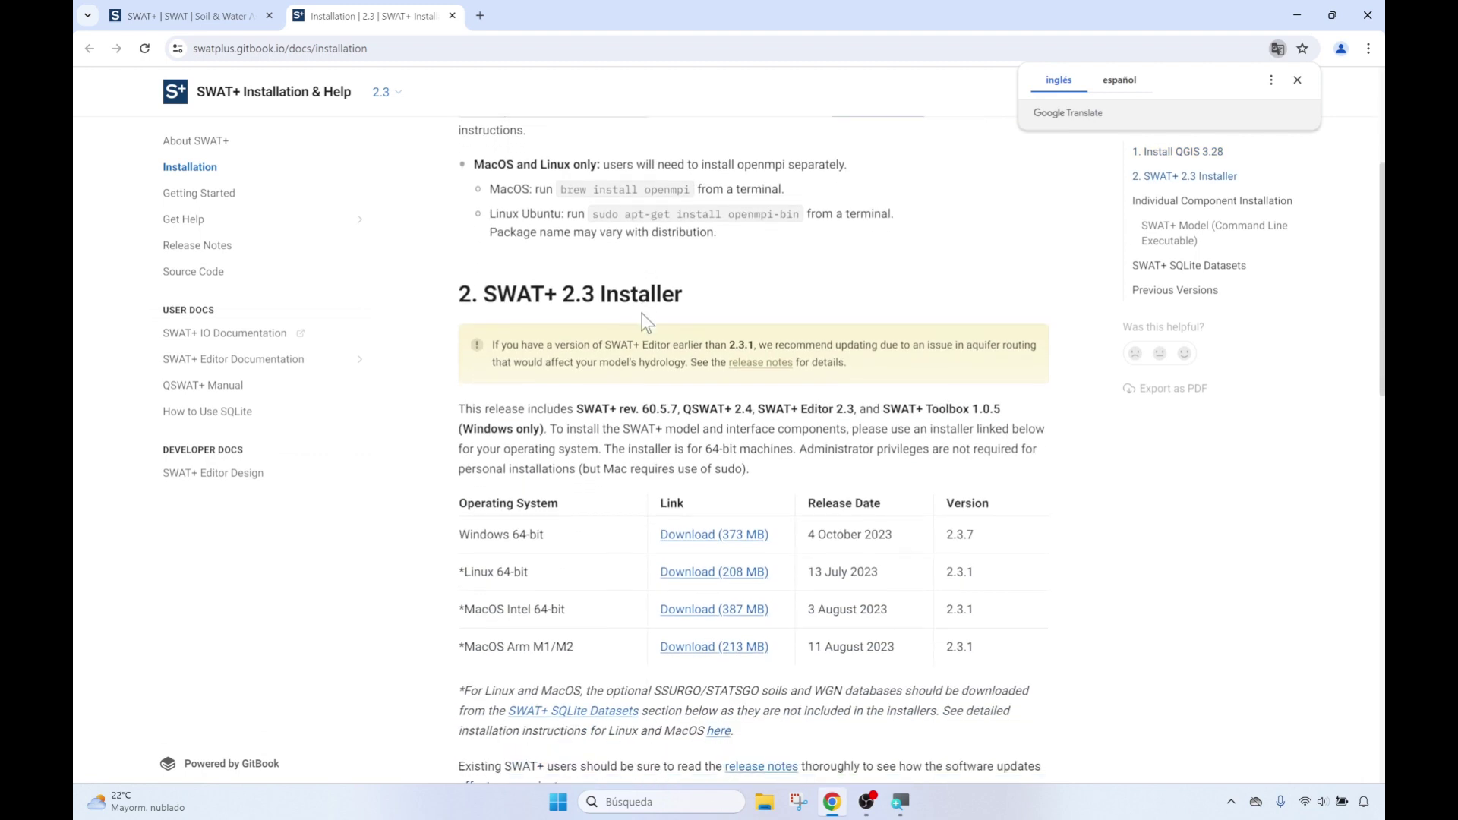
{"action": "left_click", "coordinate": [1298, 81]}
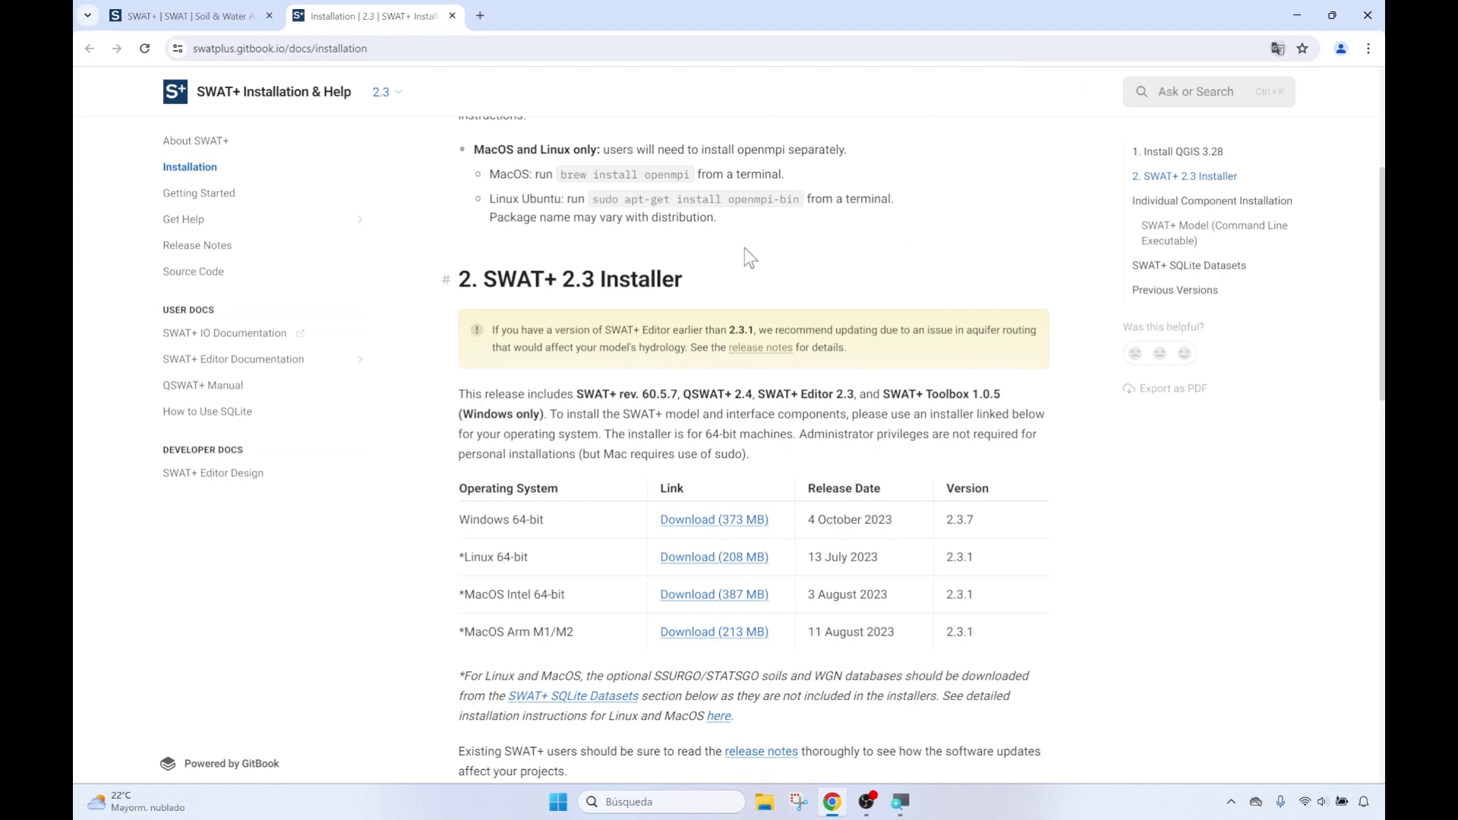
{"action": "scroll", "coordinate": [744, 248], "scroll_direction": "down", "scroll_amount": 2}
{"action": "scroll", "coordinate": [653, 241], "scroll_direction": "down", "scroll_amount": 7}
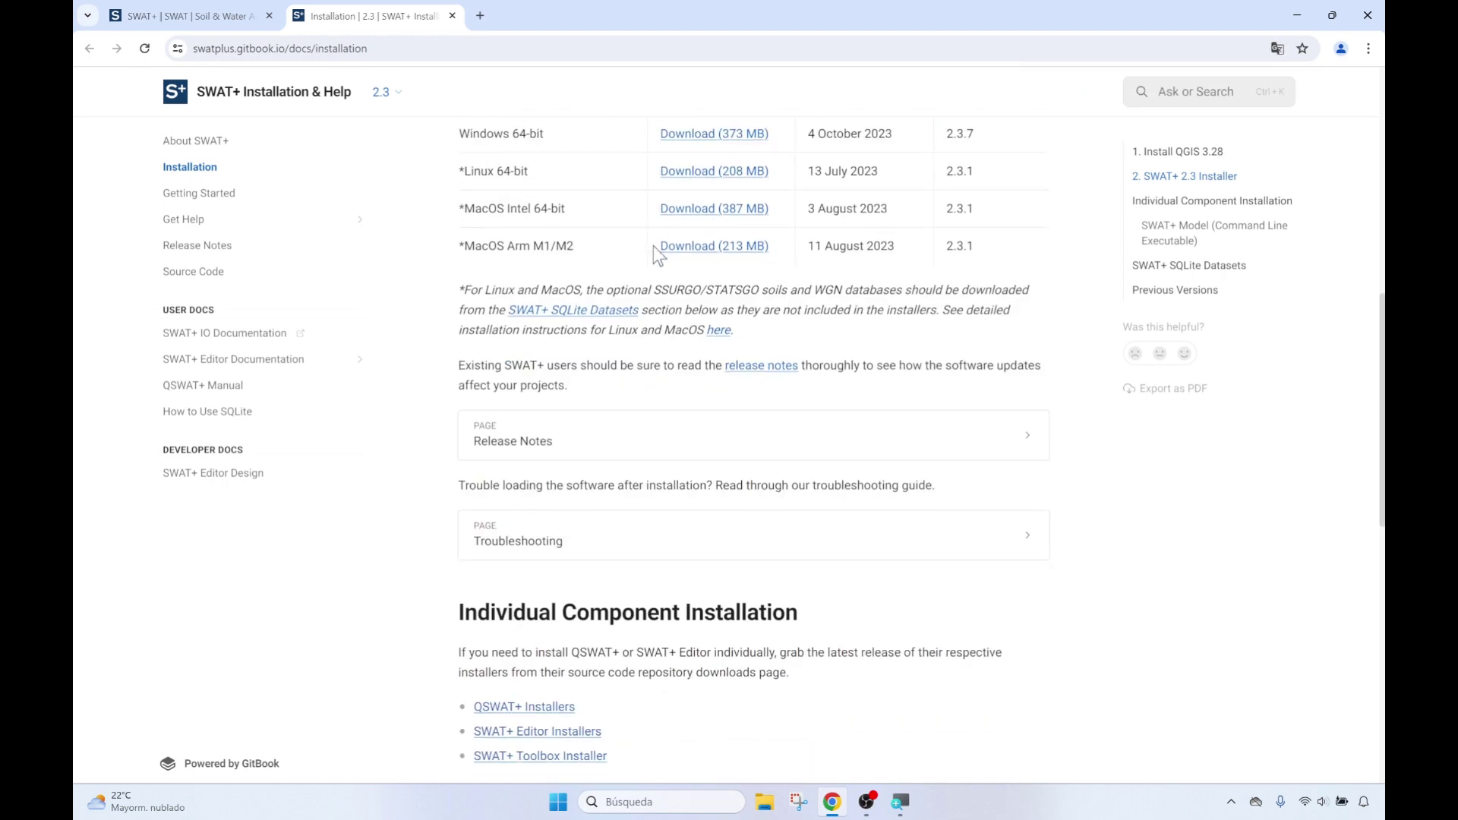
{"action": "scroll", "coordinate": [652, 243], "scroll_direction": "down", "scroll_amount": 1}
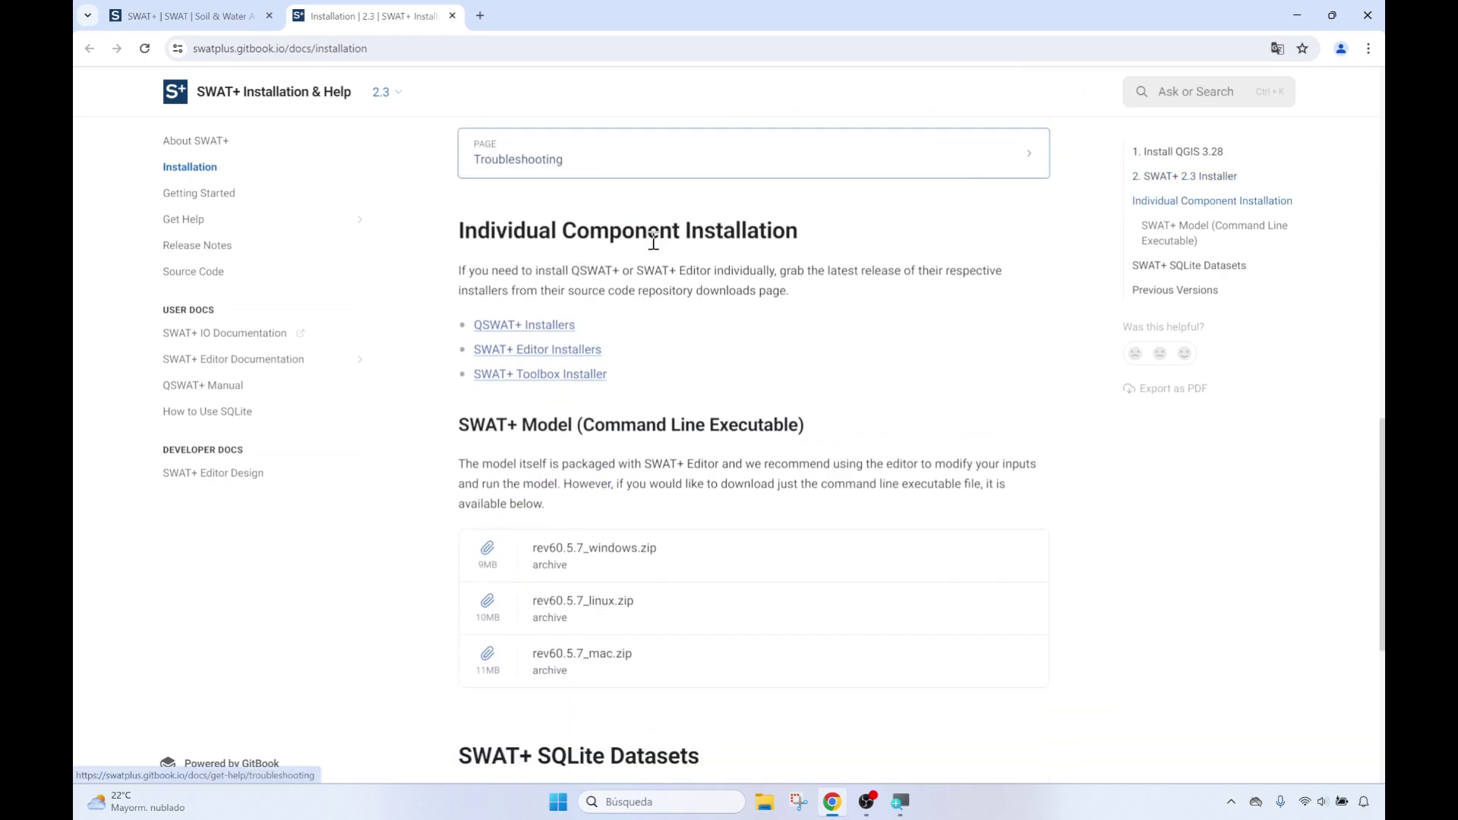
{"action": "scroll", "coordinate": [652, 243], "scroll_direction": "up", "scroll_amount": 7}
{"action": "scroll", "coordinate": [651, 240], "scroll_direction": "up", "scroll_amount": 2}
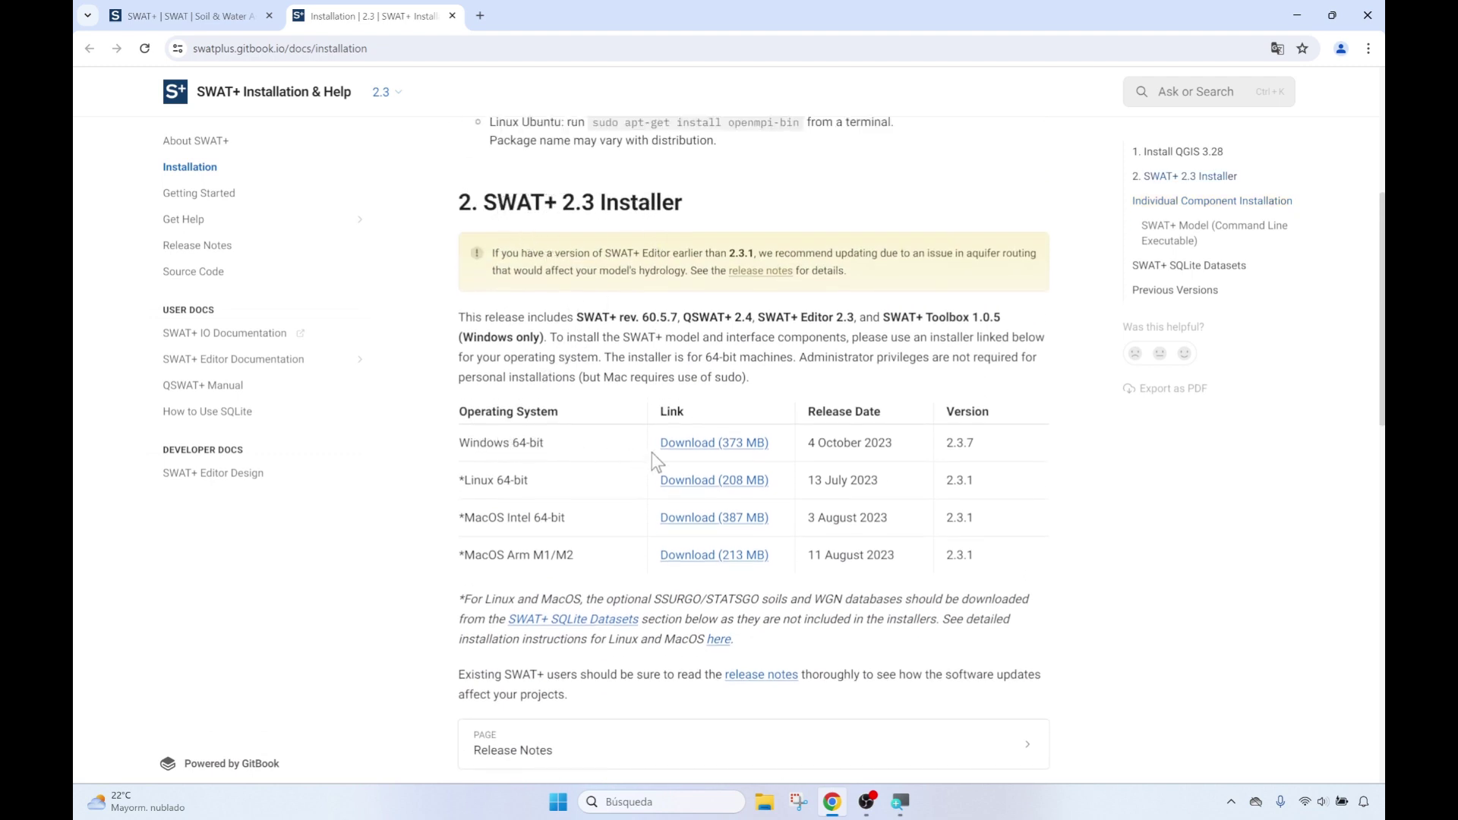
{"action": "left_click", "coordinate": [691, 451]}
- Search Google for "qgis 3" in a new tab and open the official QGIS download page
{"action": "left_click", "coordinate": [482, 20]}
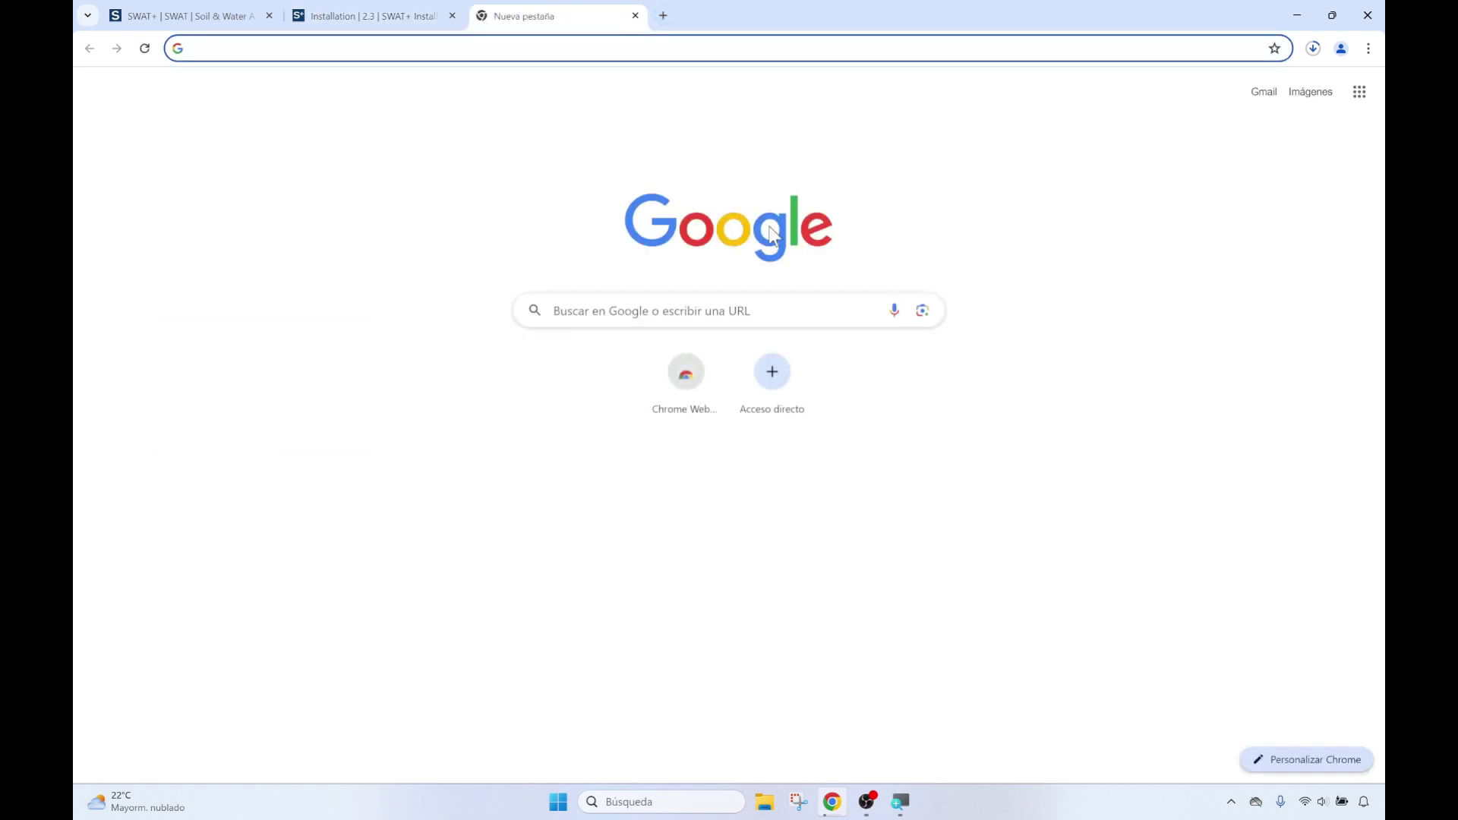
{"action": "left_click", "coordinate": [645, 311]}
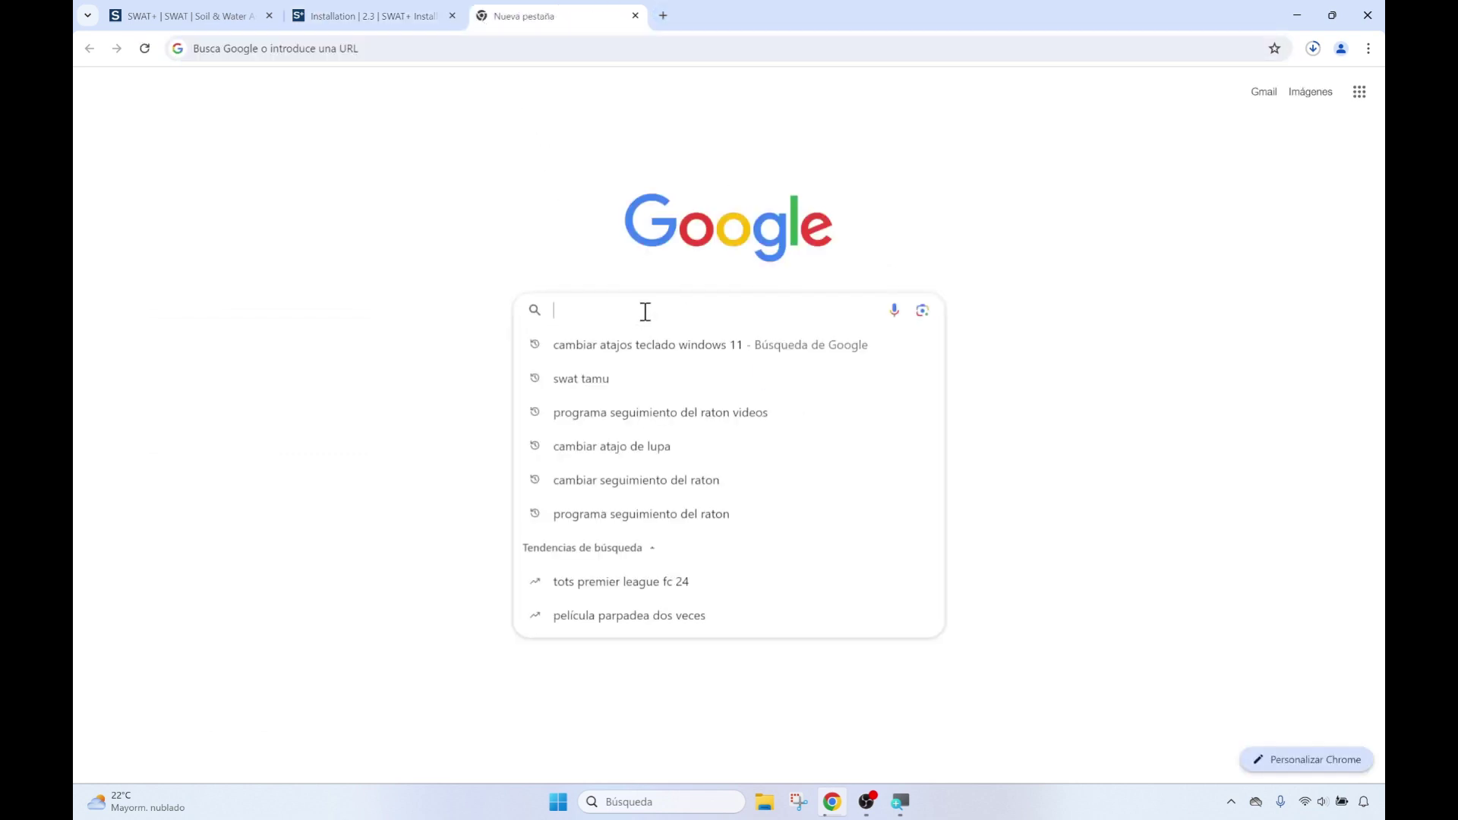
{"action": "type", "text": "qgi"}
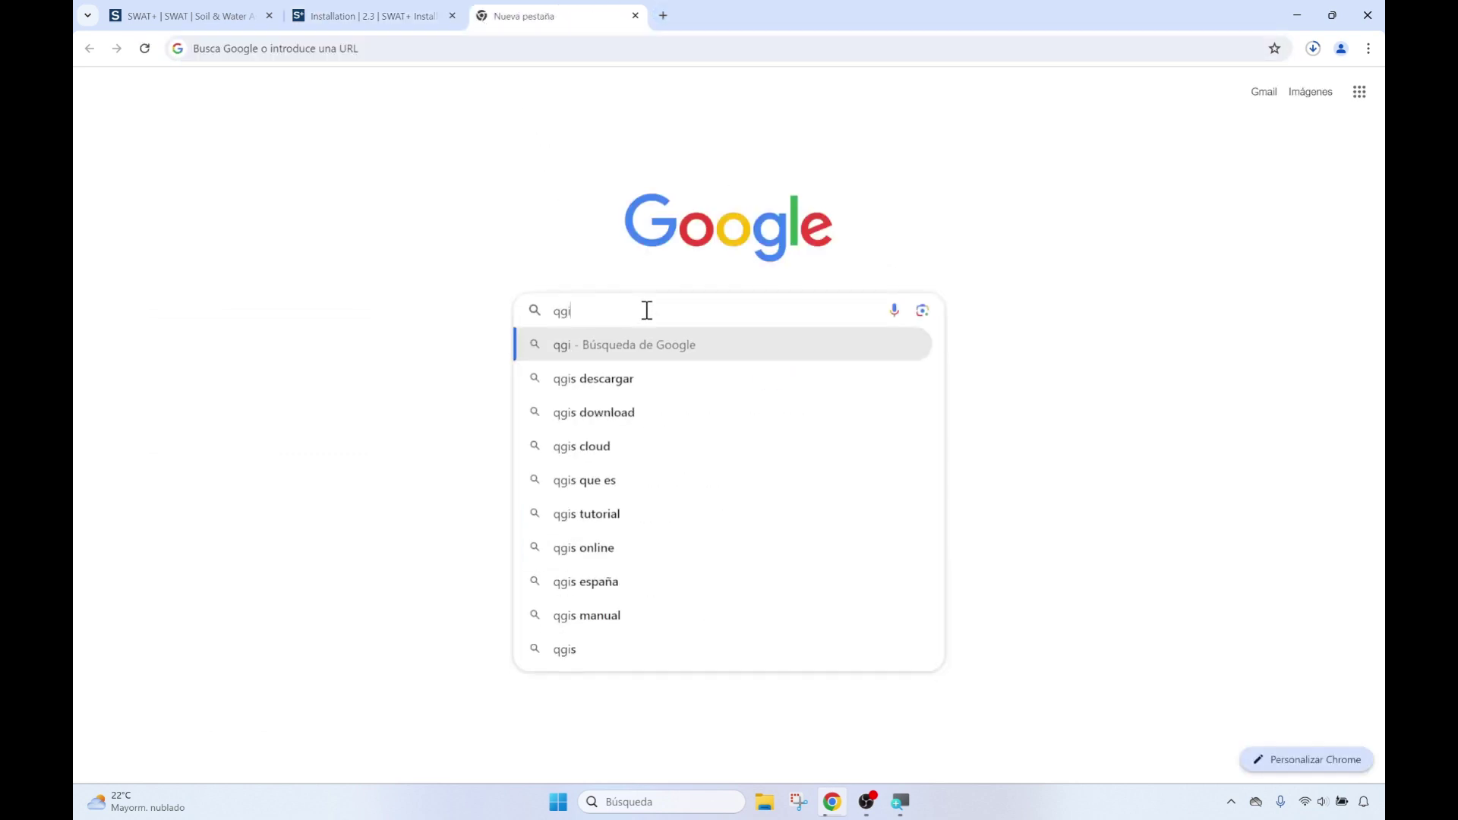
{"action": "type", "text": "s 3"}
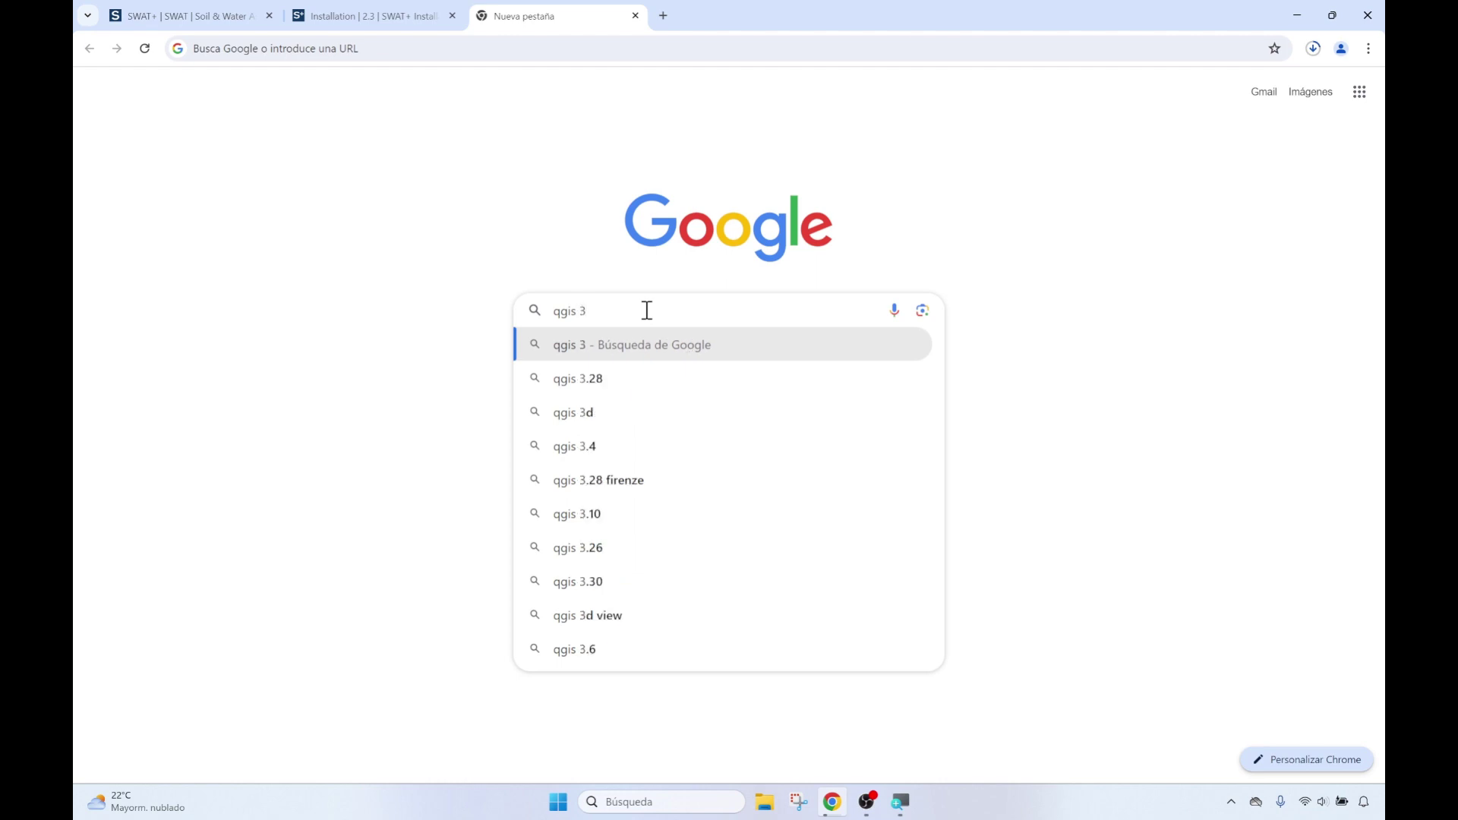
{"action": "key", "text": "Return"}
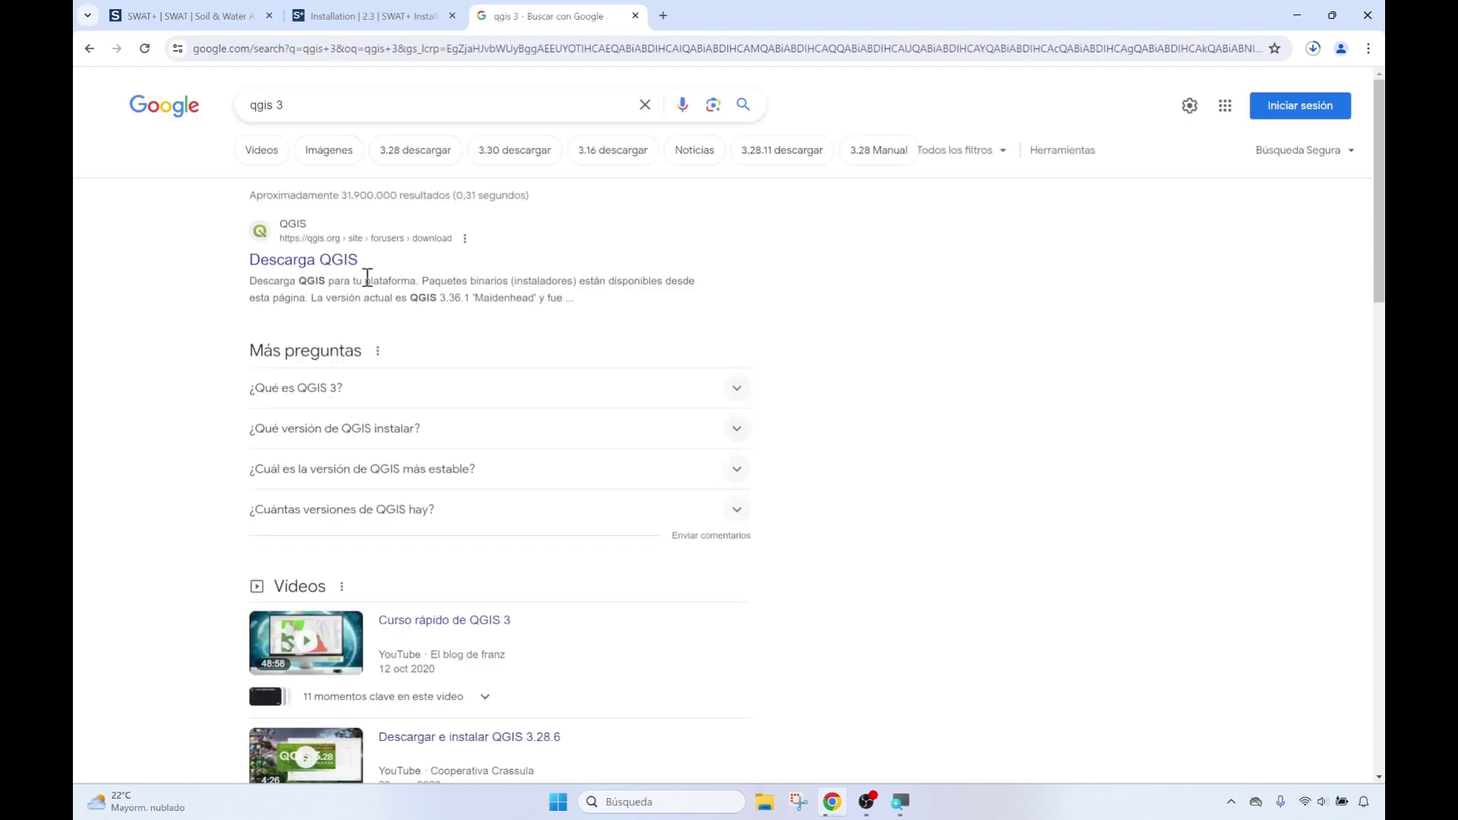
{"action": "left_click", "coordinate": [283, 262]}
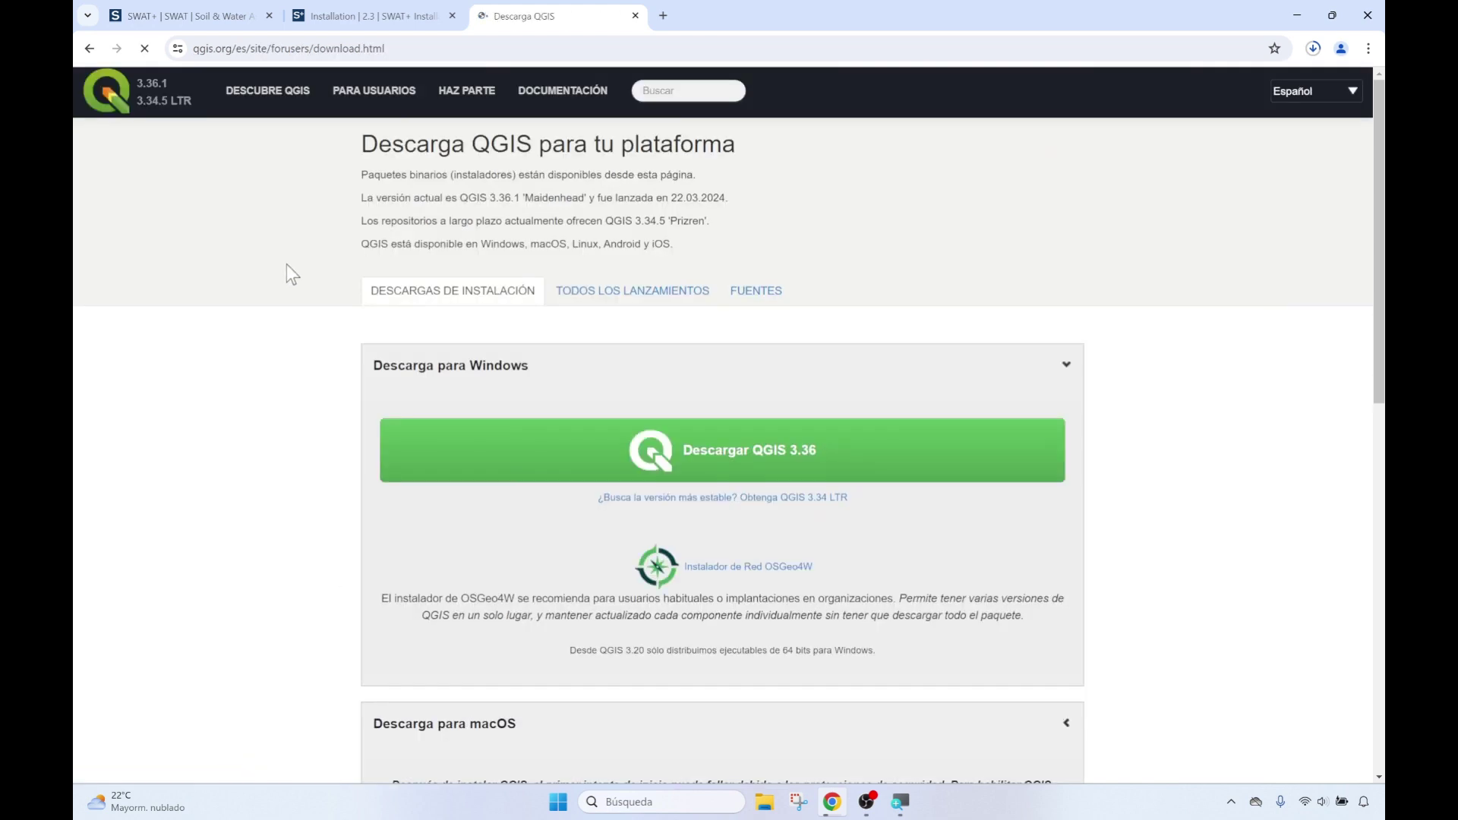
- Download the stable QGIS 3.34 LTR installer for Windows and check the browser's download history
{"action": "scroll", "coordinate": [293, 391], "scroll_direction": "down", "scroll_amount": 1}
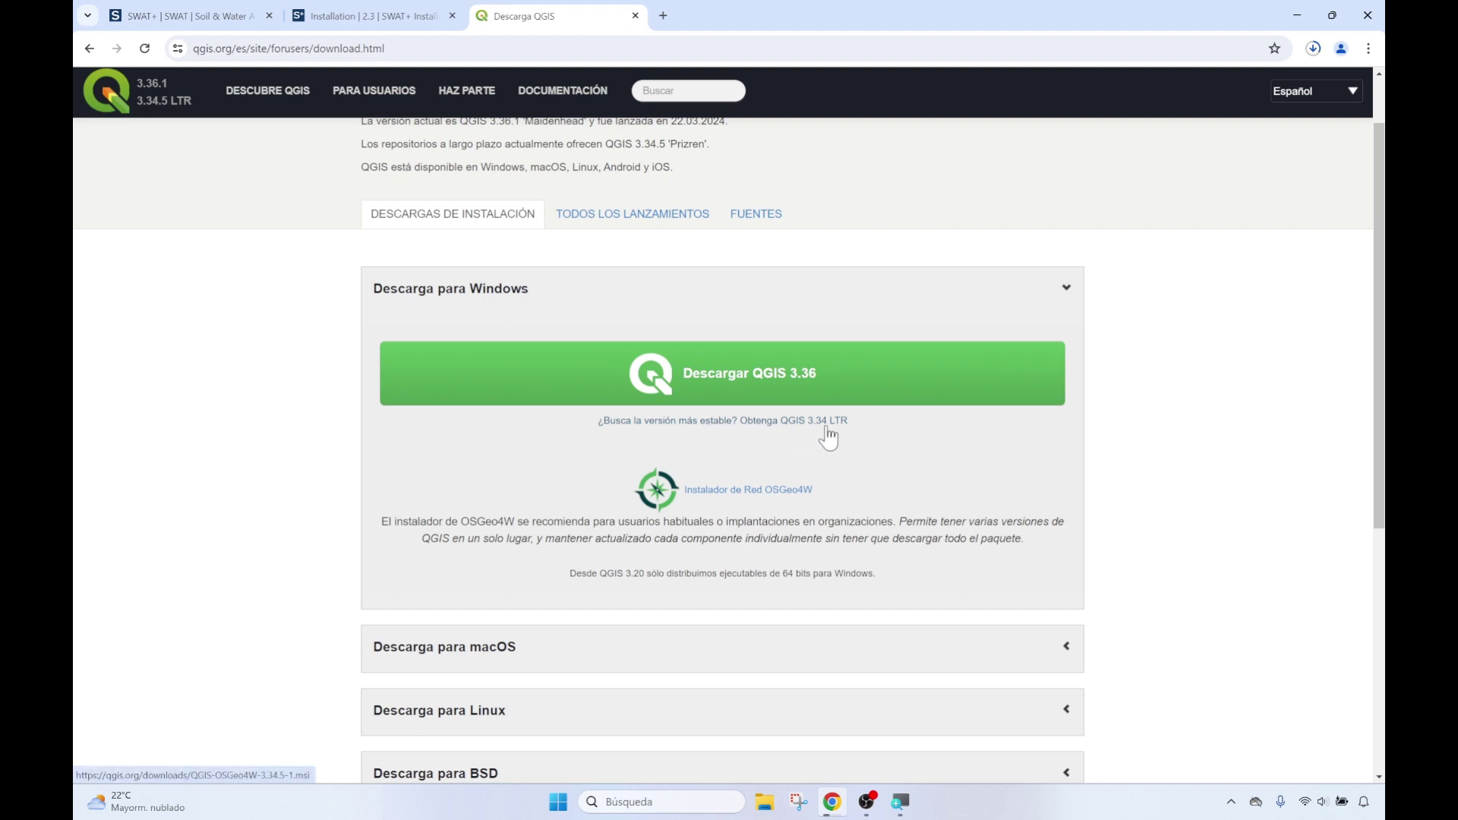
{"action": "left_click", "coordinate": [777, 433]}
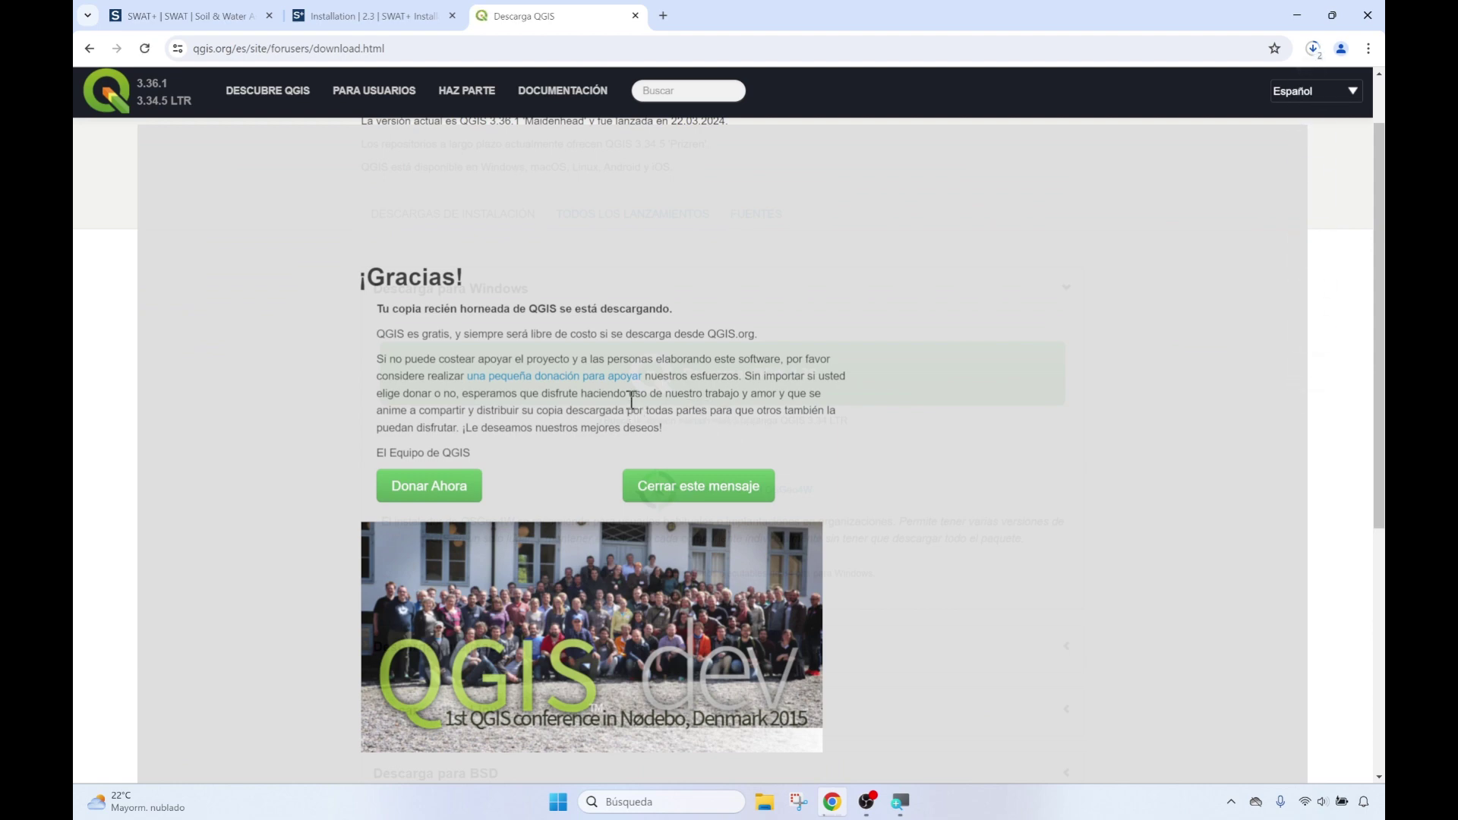
{"action": "left_click", "coordinate": [1313, 48]}
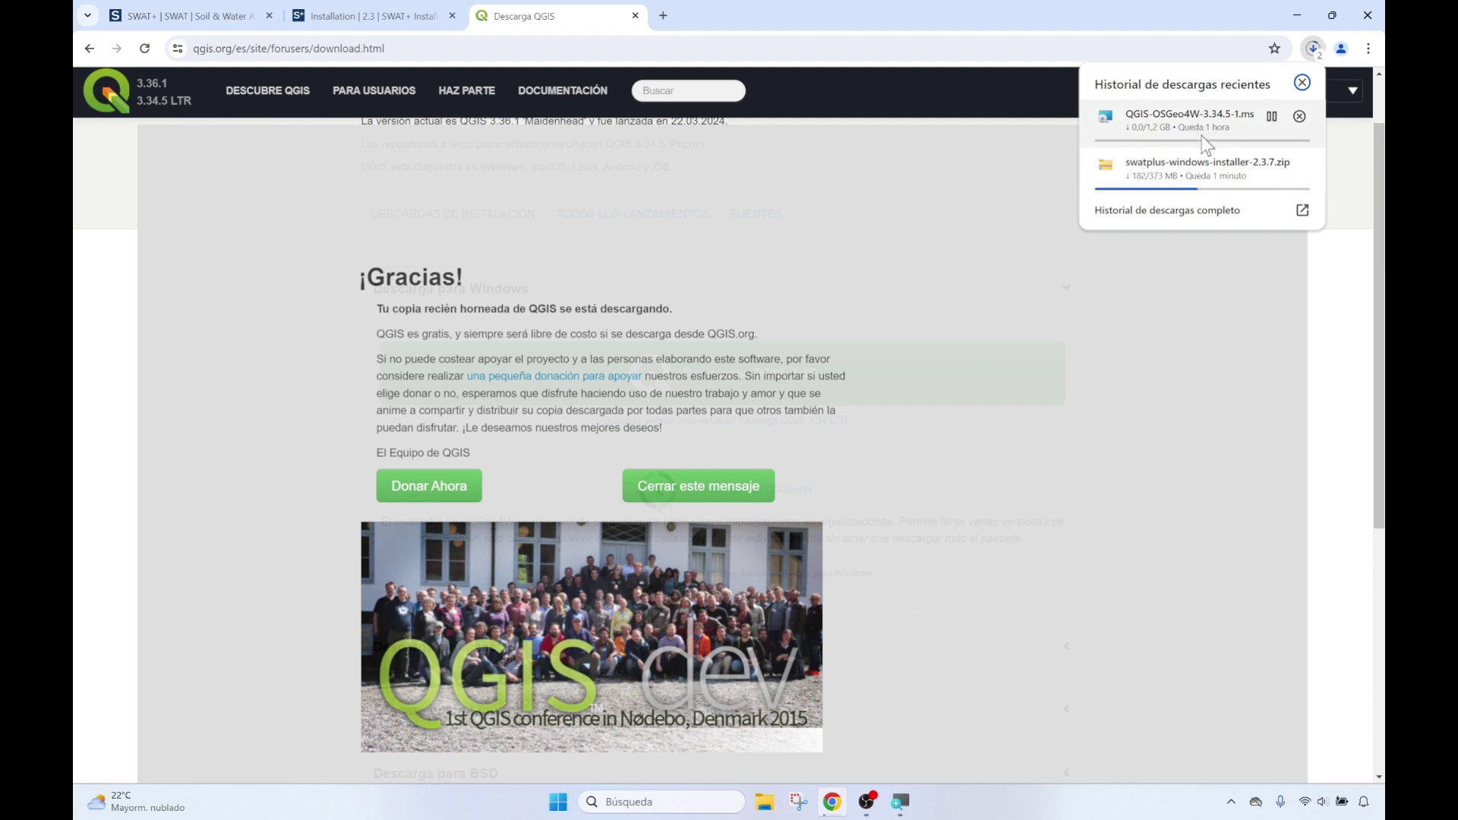
{"action": "left_click", "coordinate": [1297, 15]}
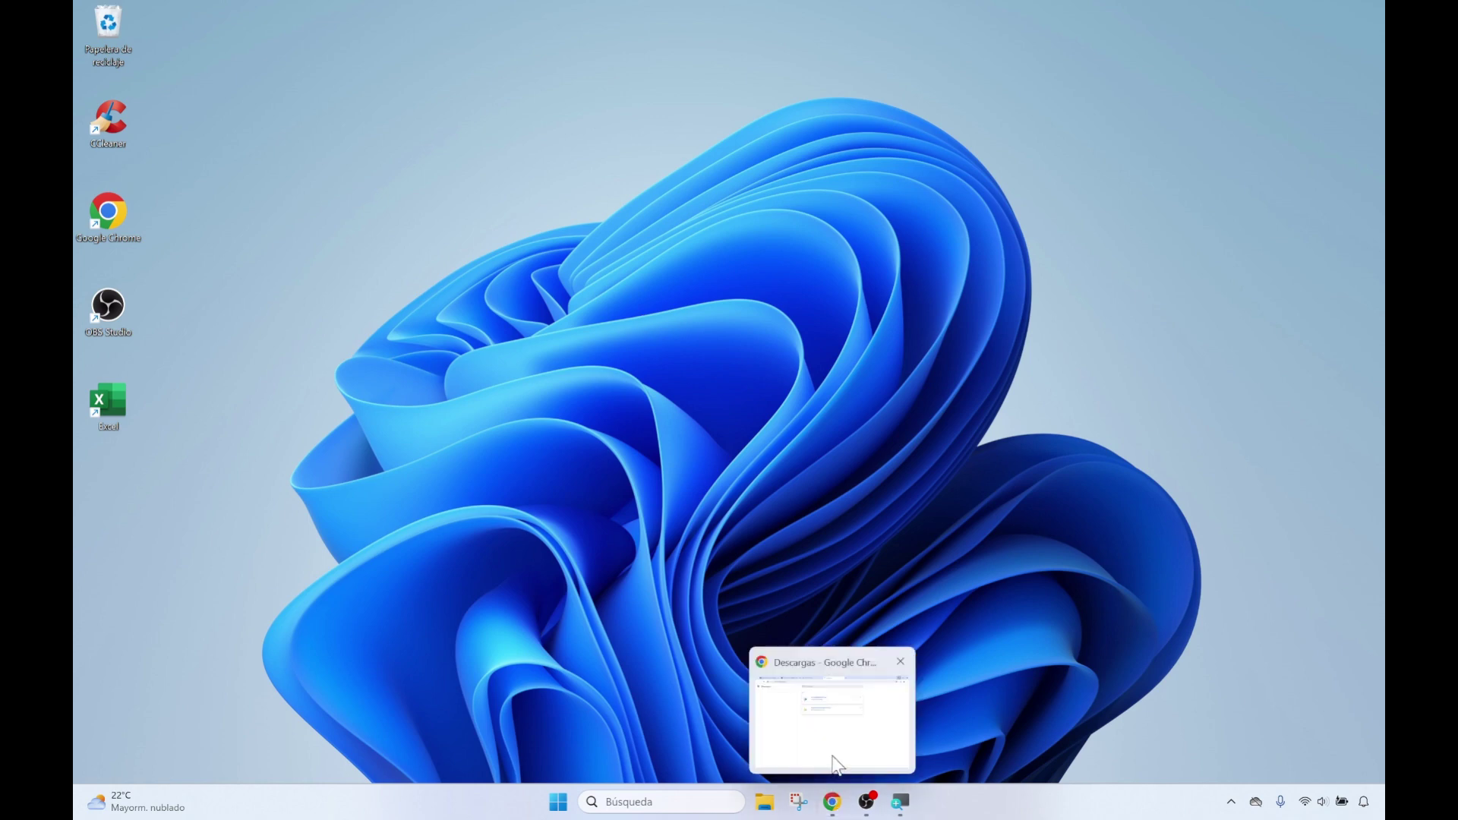
{"action": "left_click", "coordinate": [832, 802]}
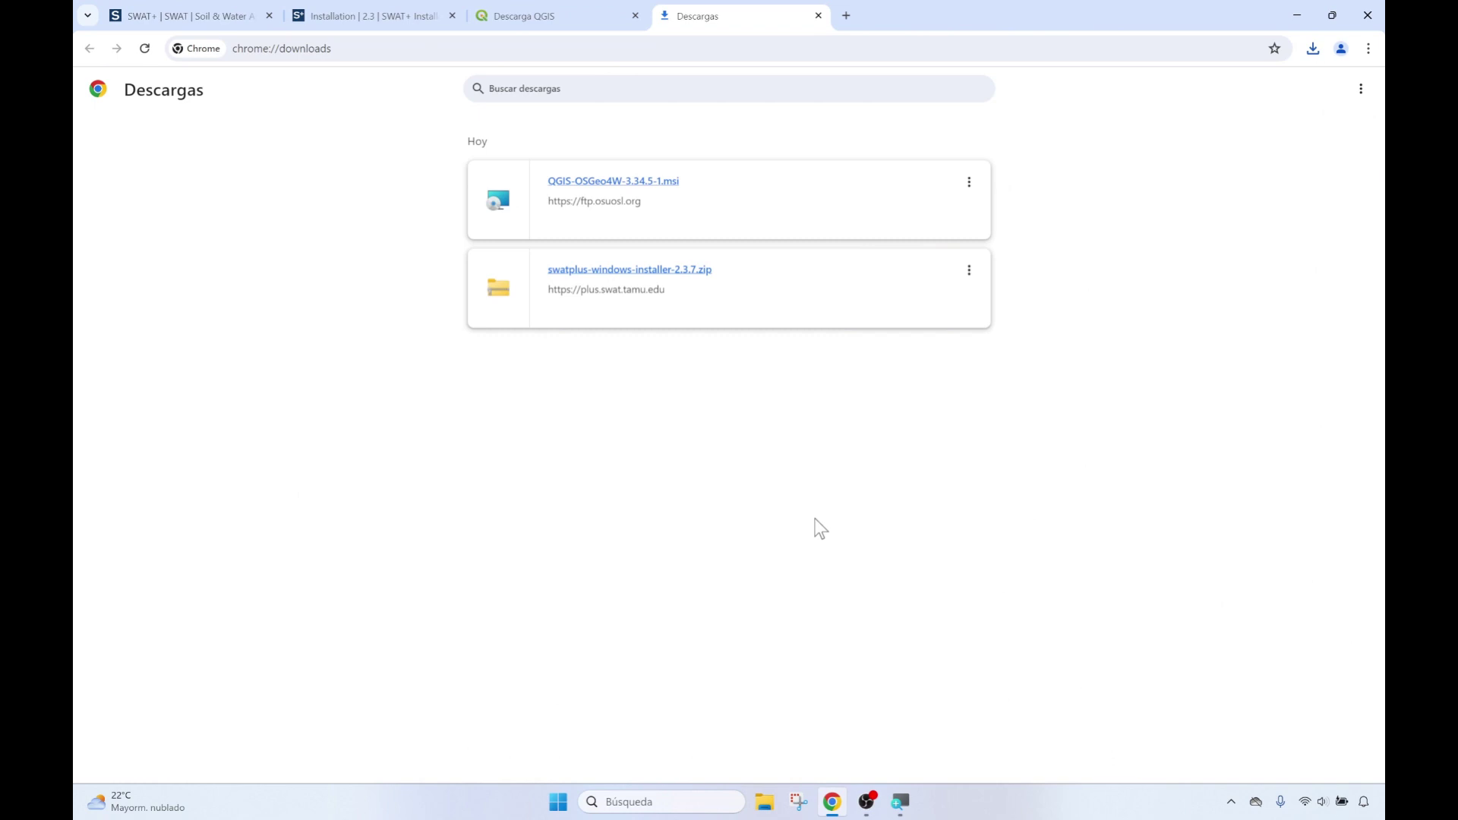
- Switch to File Explorer, open the Descargas folder and run the QGIS-OSGeo4W-3.34.5-1 installer
{"action": "left_click", "coordinate": [765, 803]}
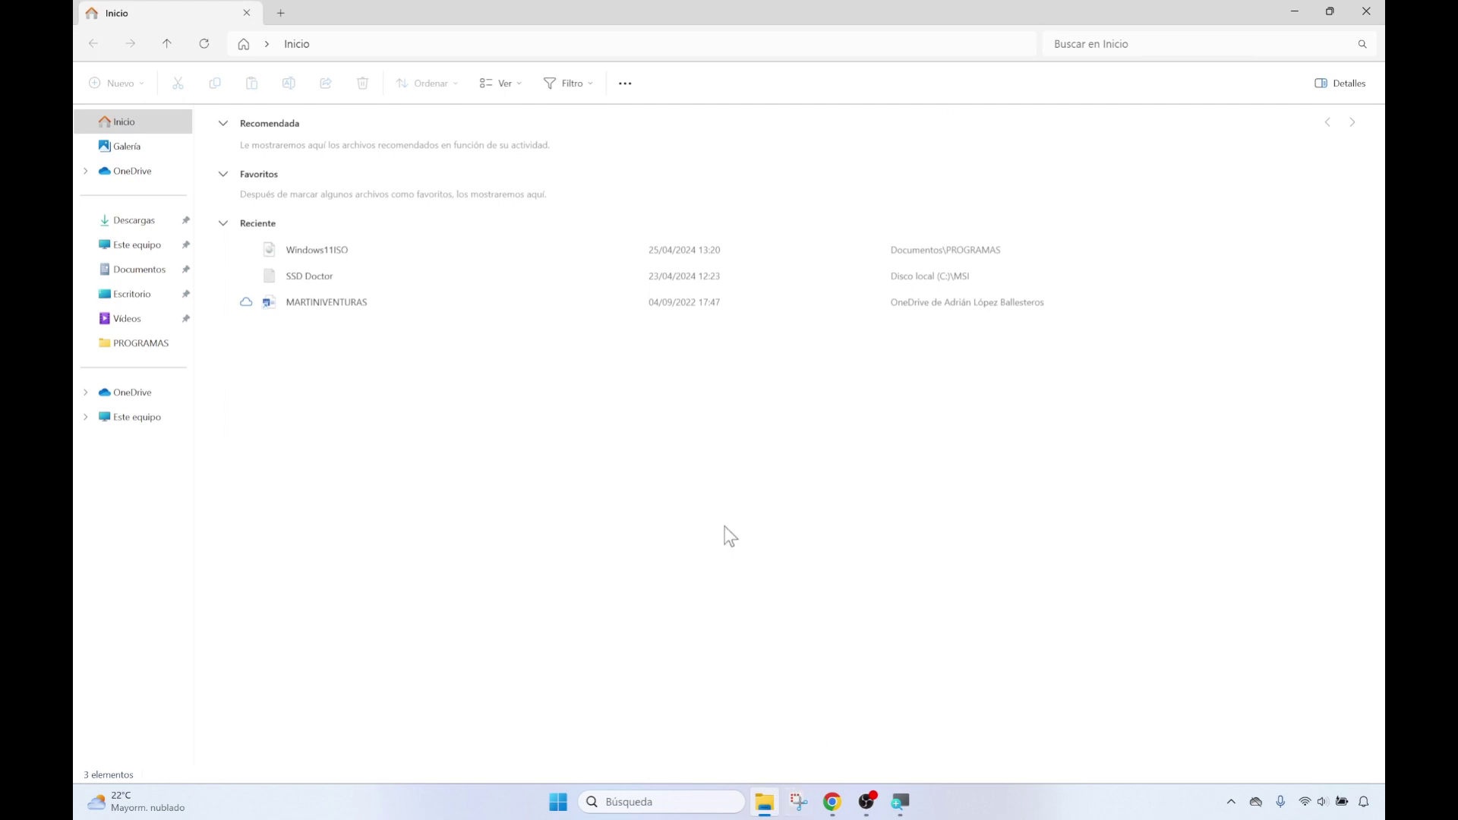
{"action": "left_click", "coordinate": [146, 224]}
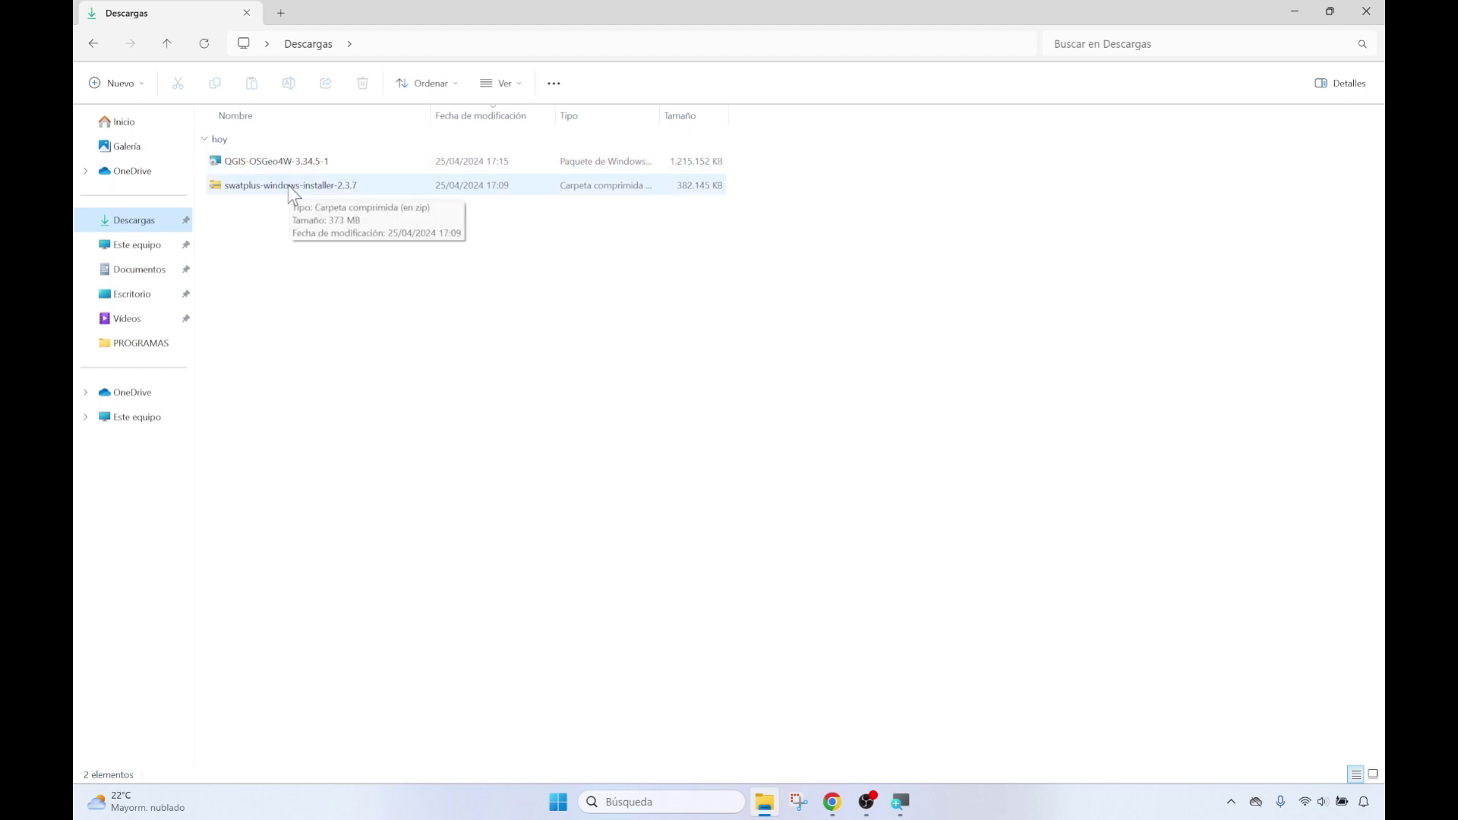
{"action": "double_click", "coordinate": [284, 161]}
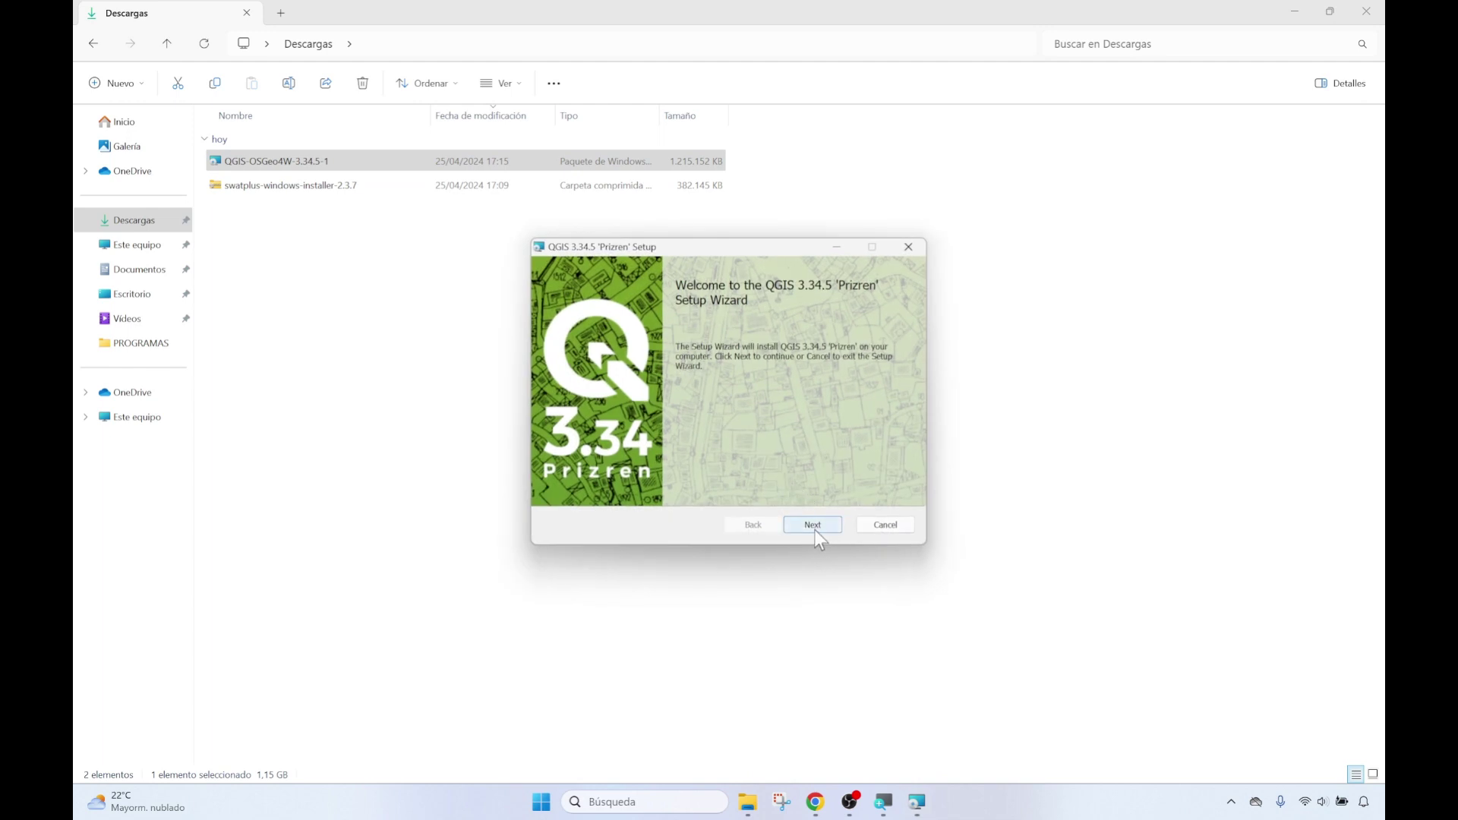
- Accept the QGIS license agreement and start the installation with the default destination folder and both shortcut options
{"action": "left_click", "coordinate": [813, 526]}
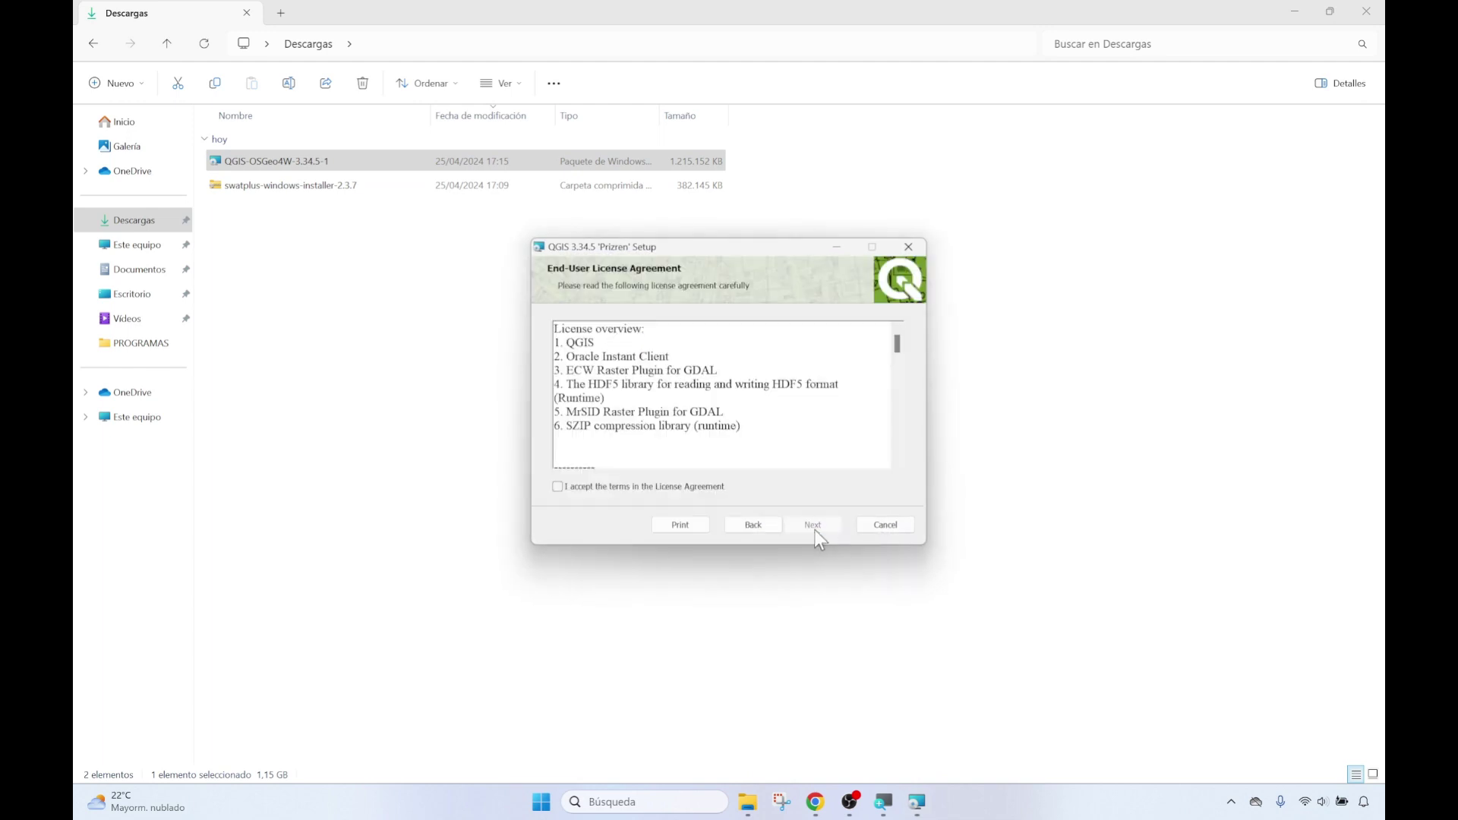
{"action": "left_click", "coordinate": [559, 486]}
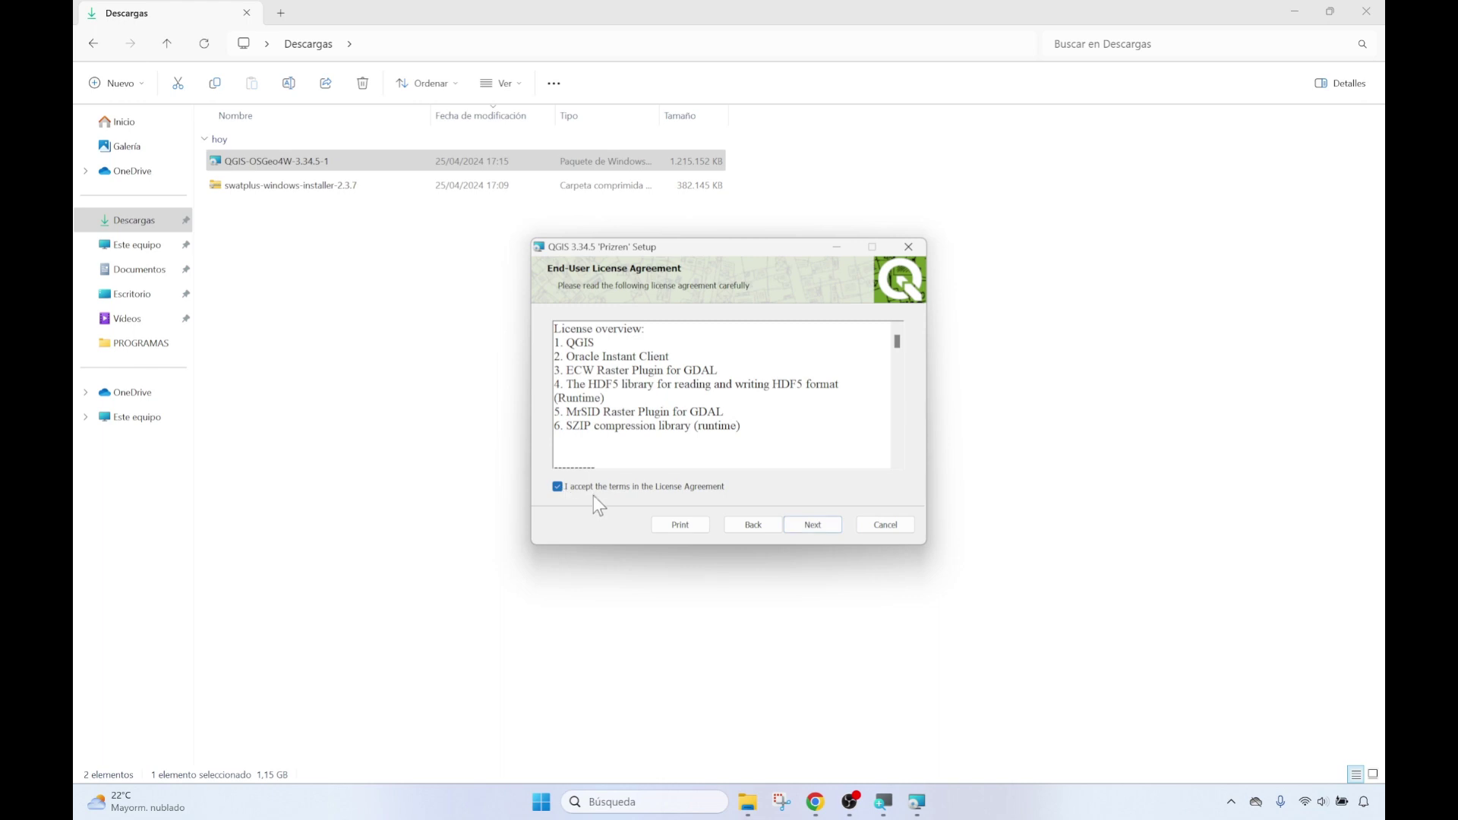
{"action": "left_click", "coordinate": [814, 528]}
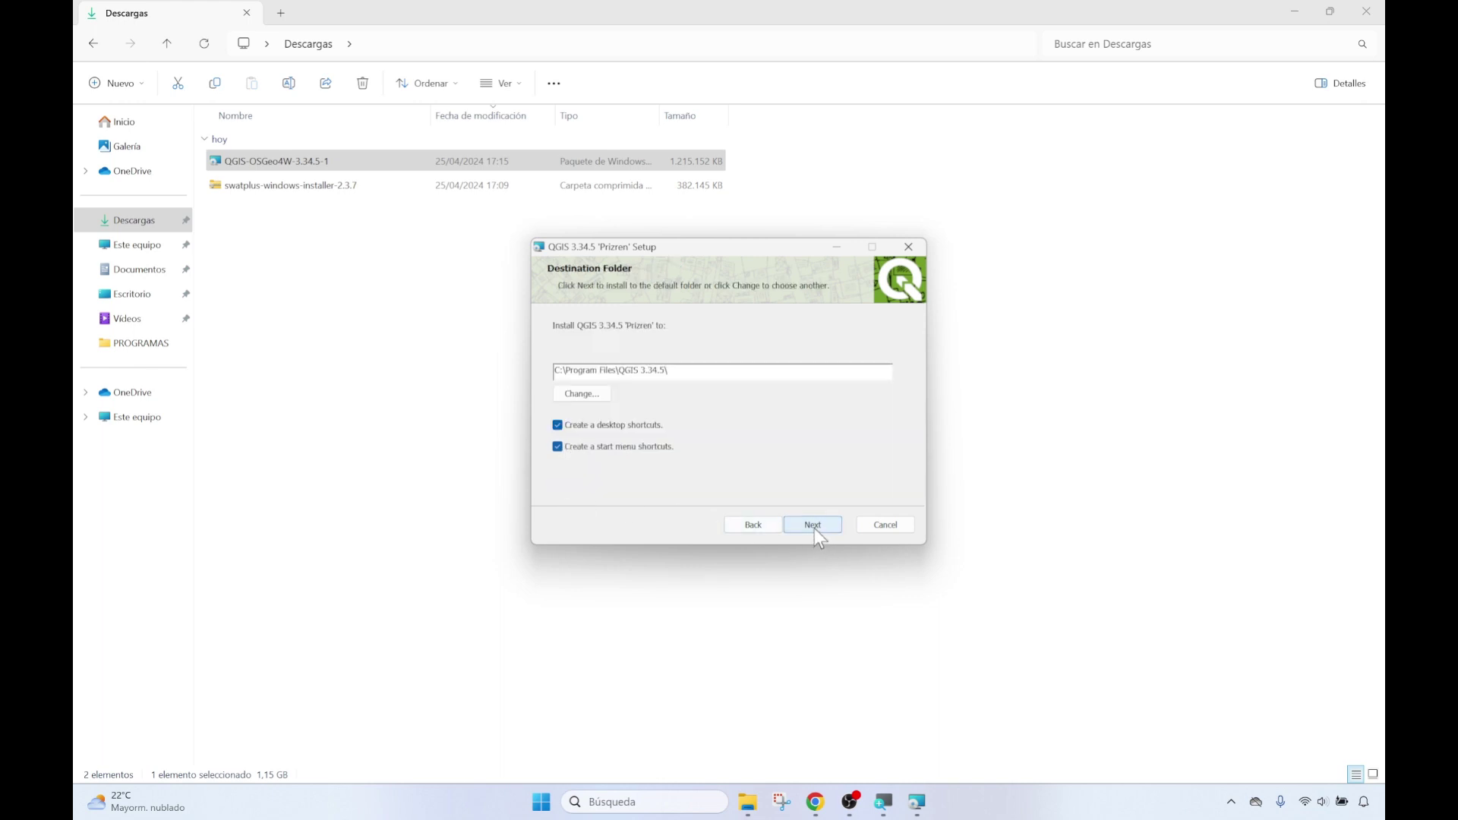
{"action": "left_click", "coordinate": [813, 528]}
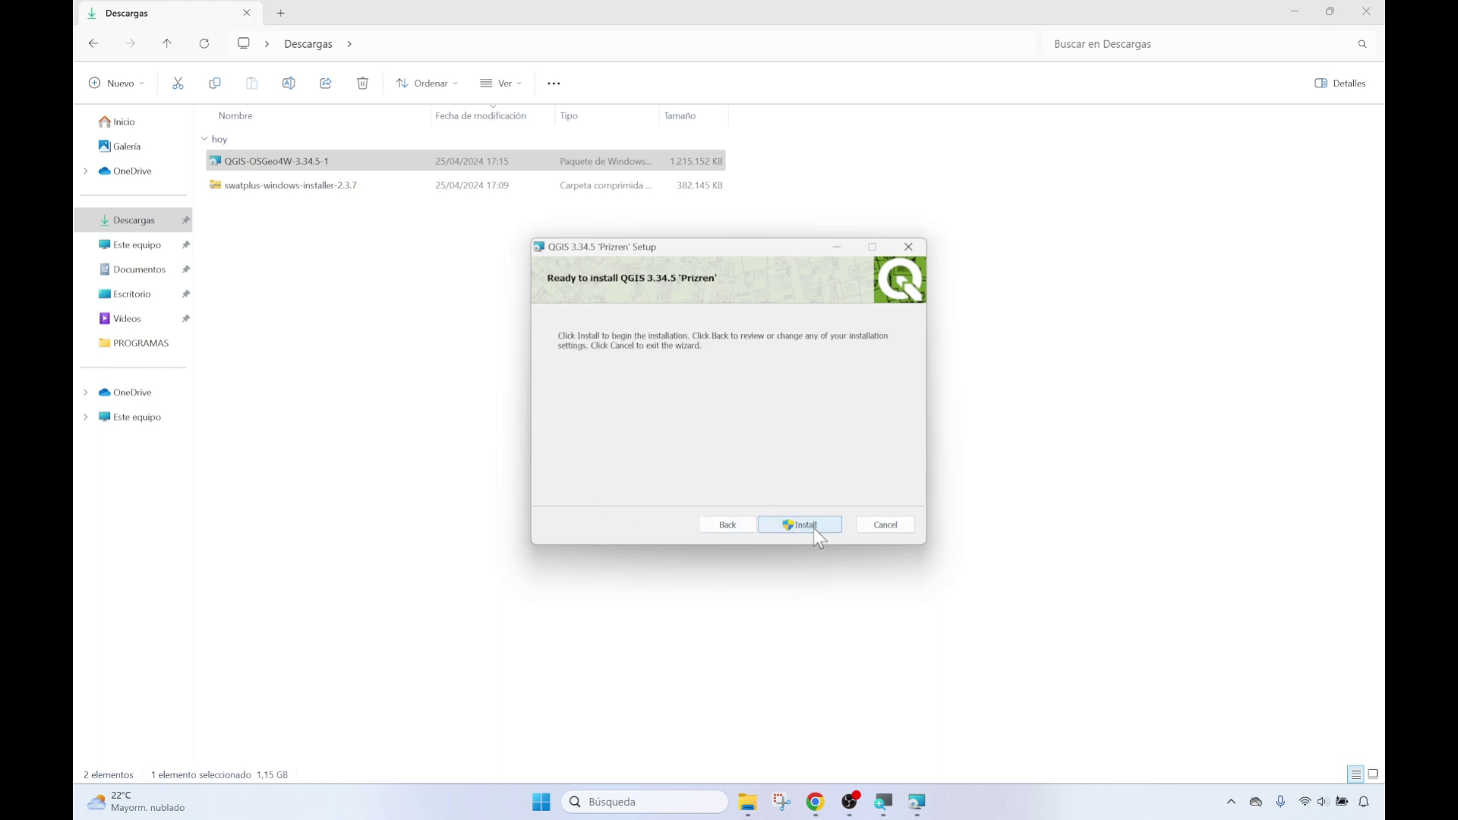
{"action": "left_click", "coordinate": [813, 527]}
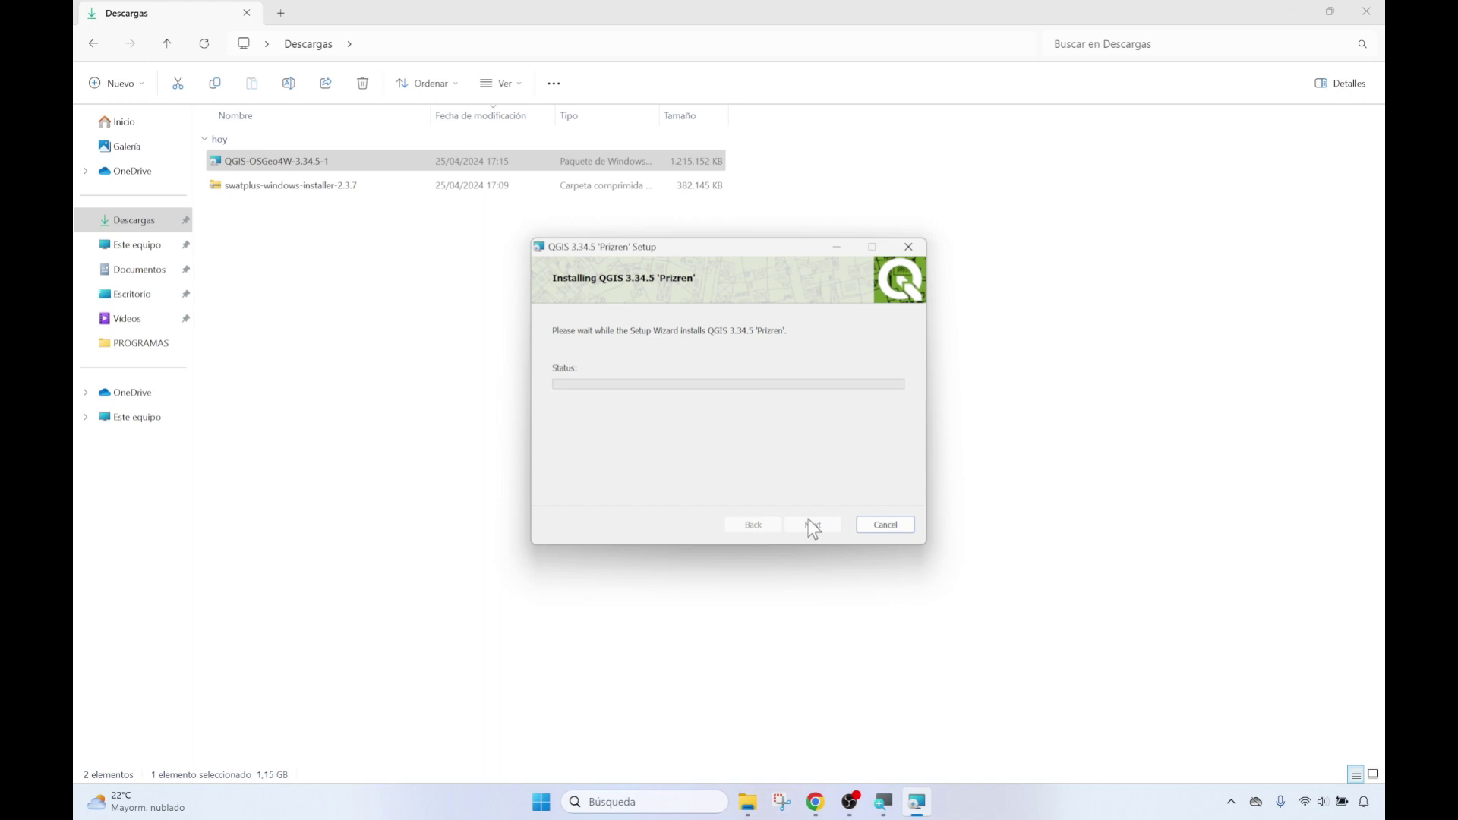
- Finish the QGIS 3.34.5 setup wizard and minimize the File Explorer window
{"action": "left_click", "coordinate": [674, 513]}
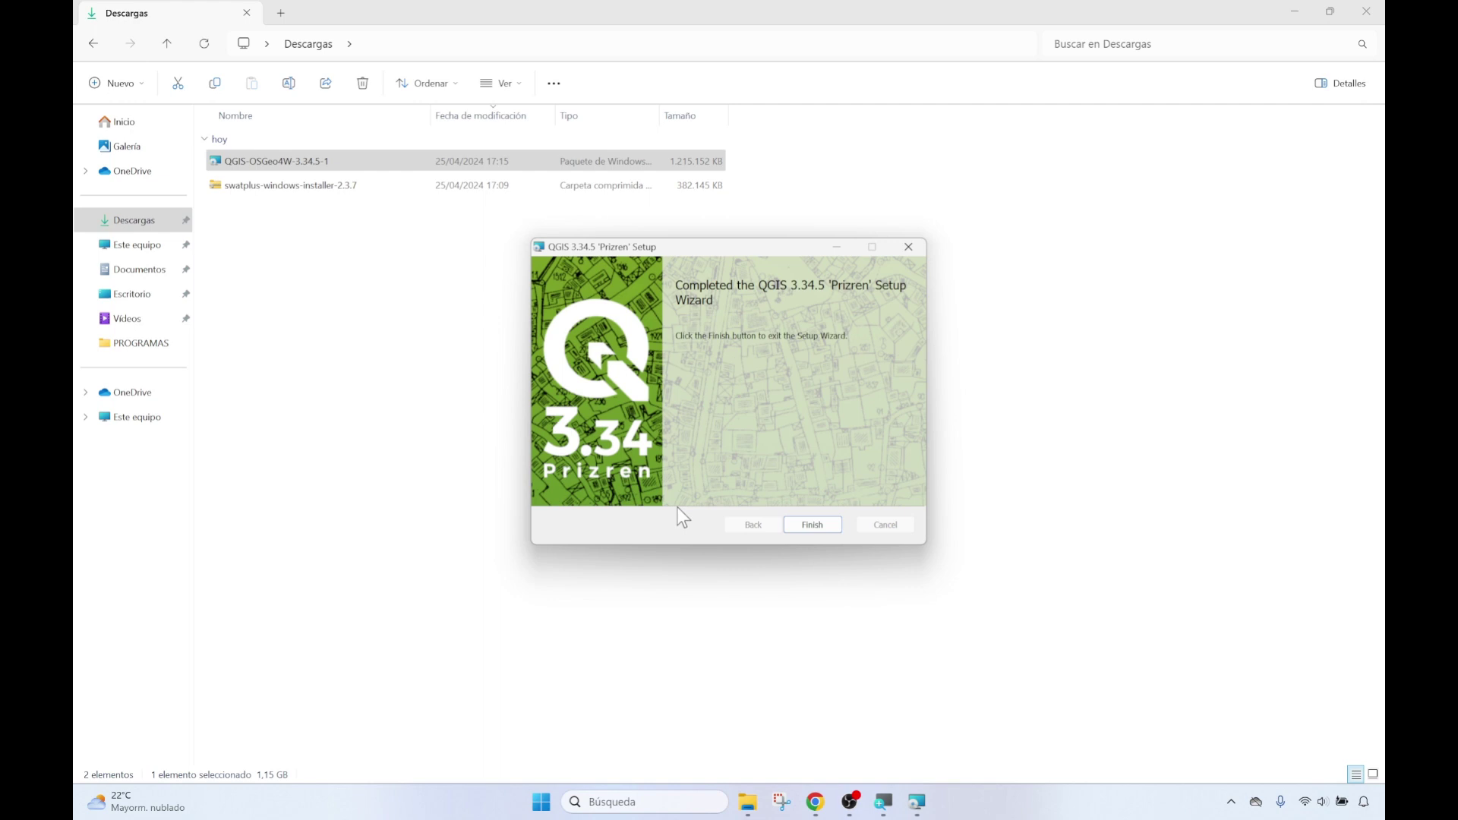
{"action": "left_click", "coordinate": [811, 527]}
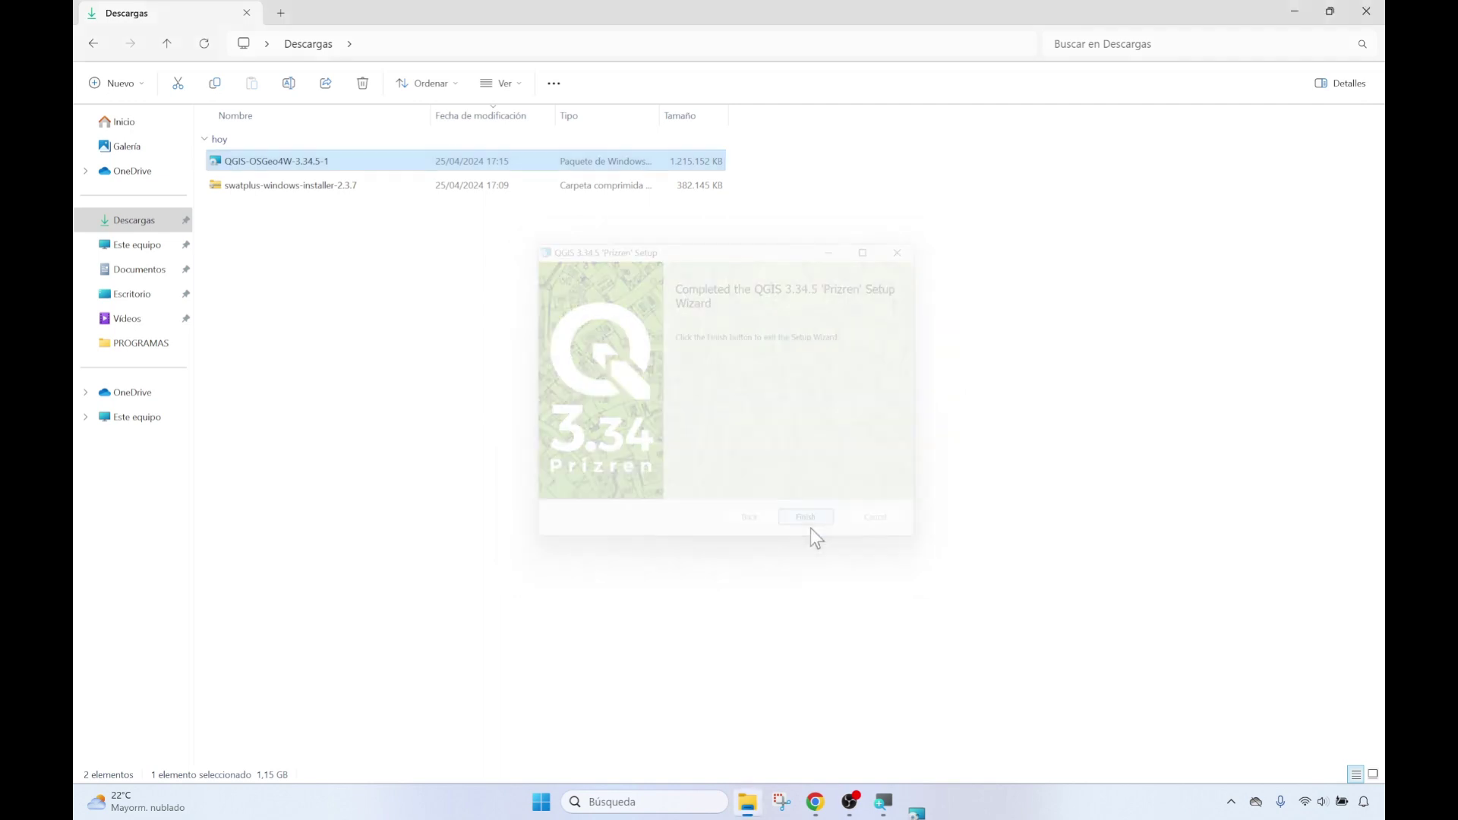
{"action": "left_click", "coordinate": [1294, 10]}
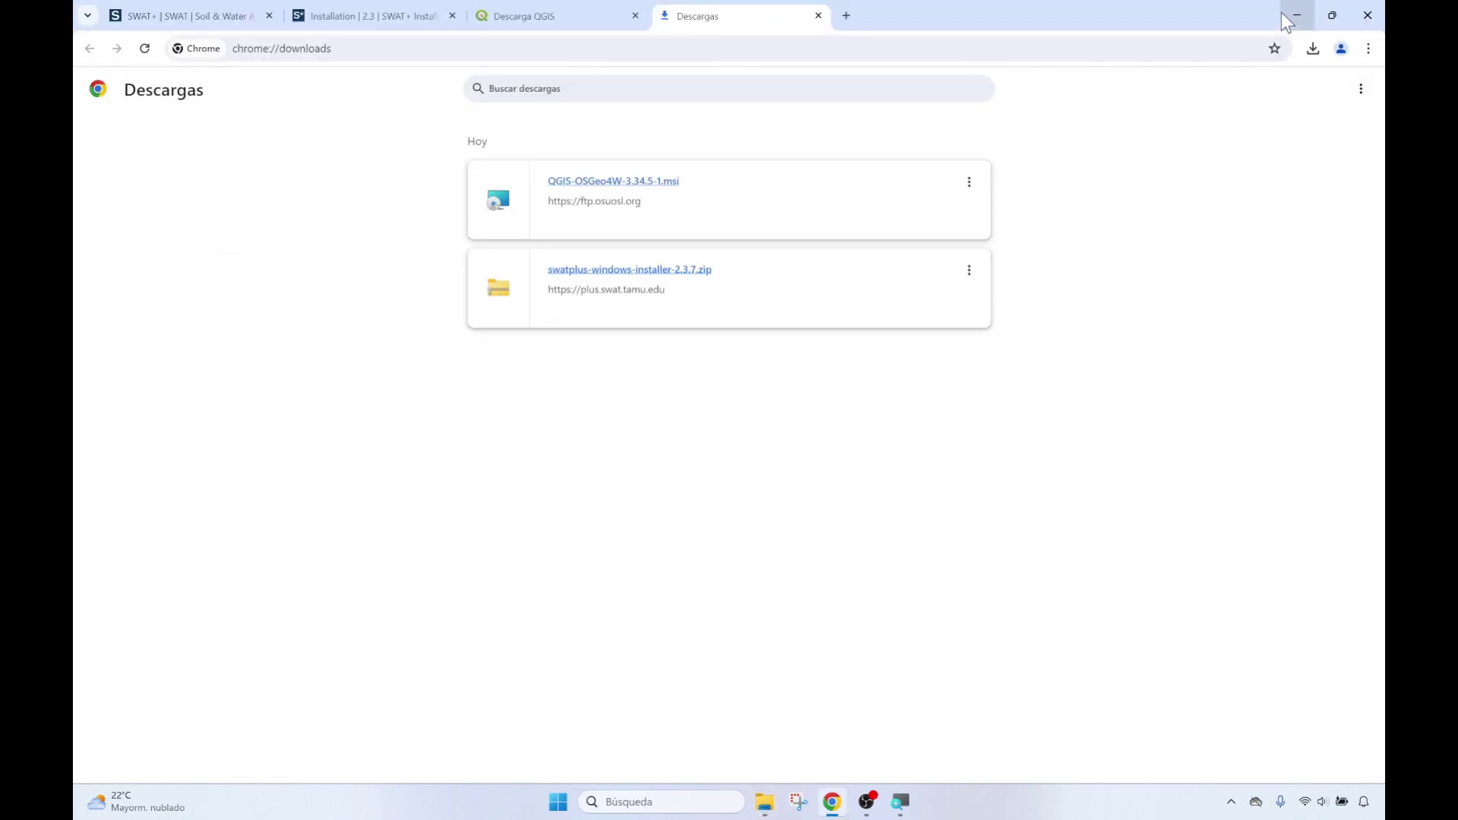
- Minimize the browser and view the shortcuts in the desktop's QGIS 3.34.5 folder
{"action": "left_click", "coordinate": [1296, 15]}
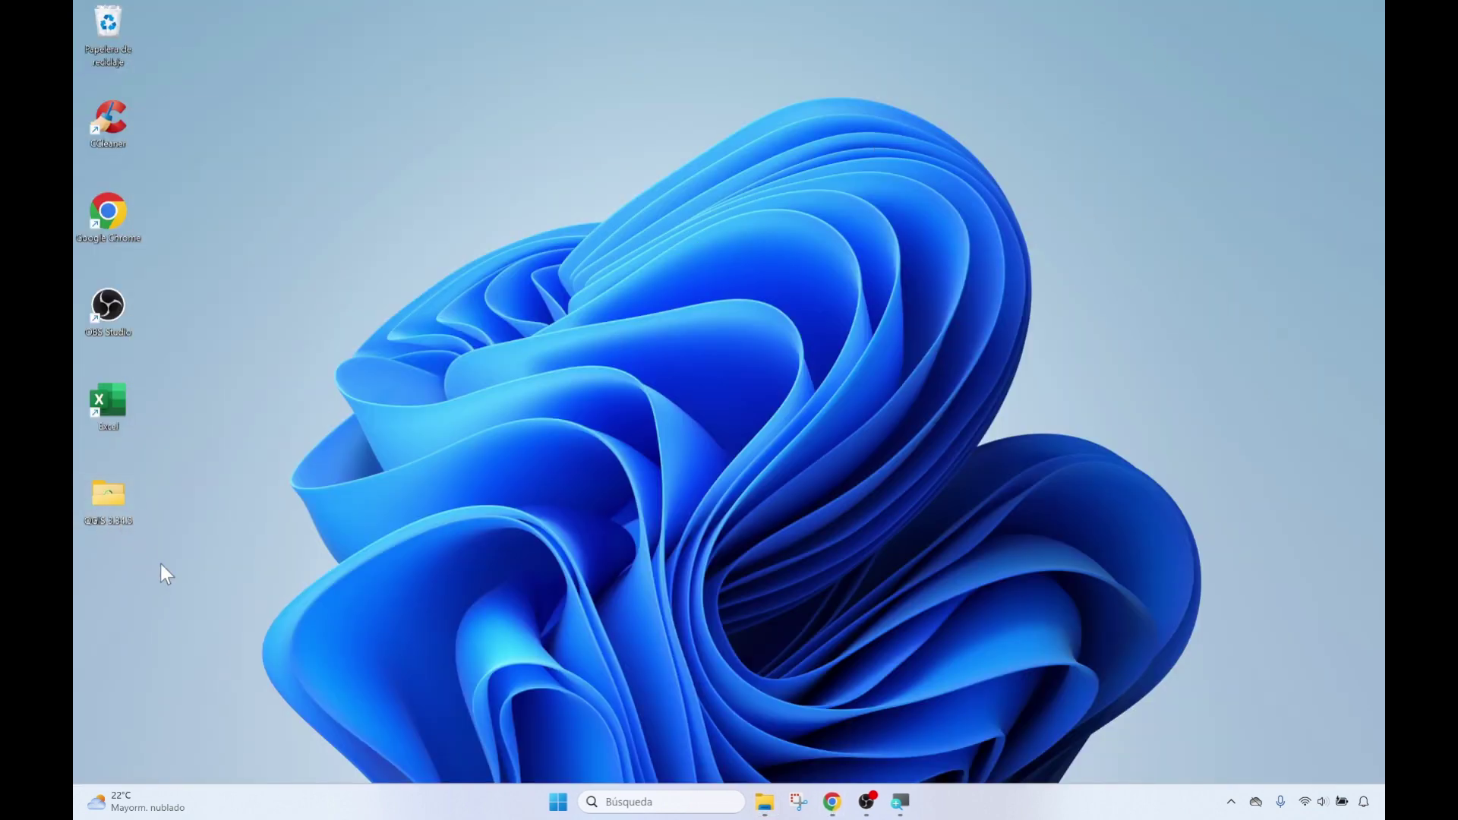
{"action": "double_click", "coordinate": [109, 515]}
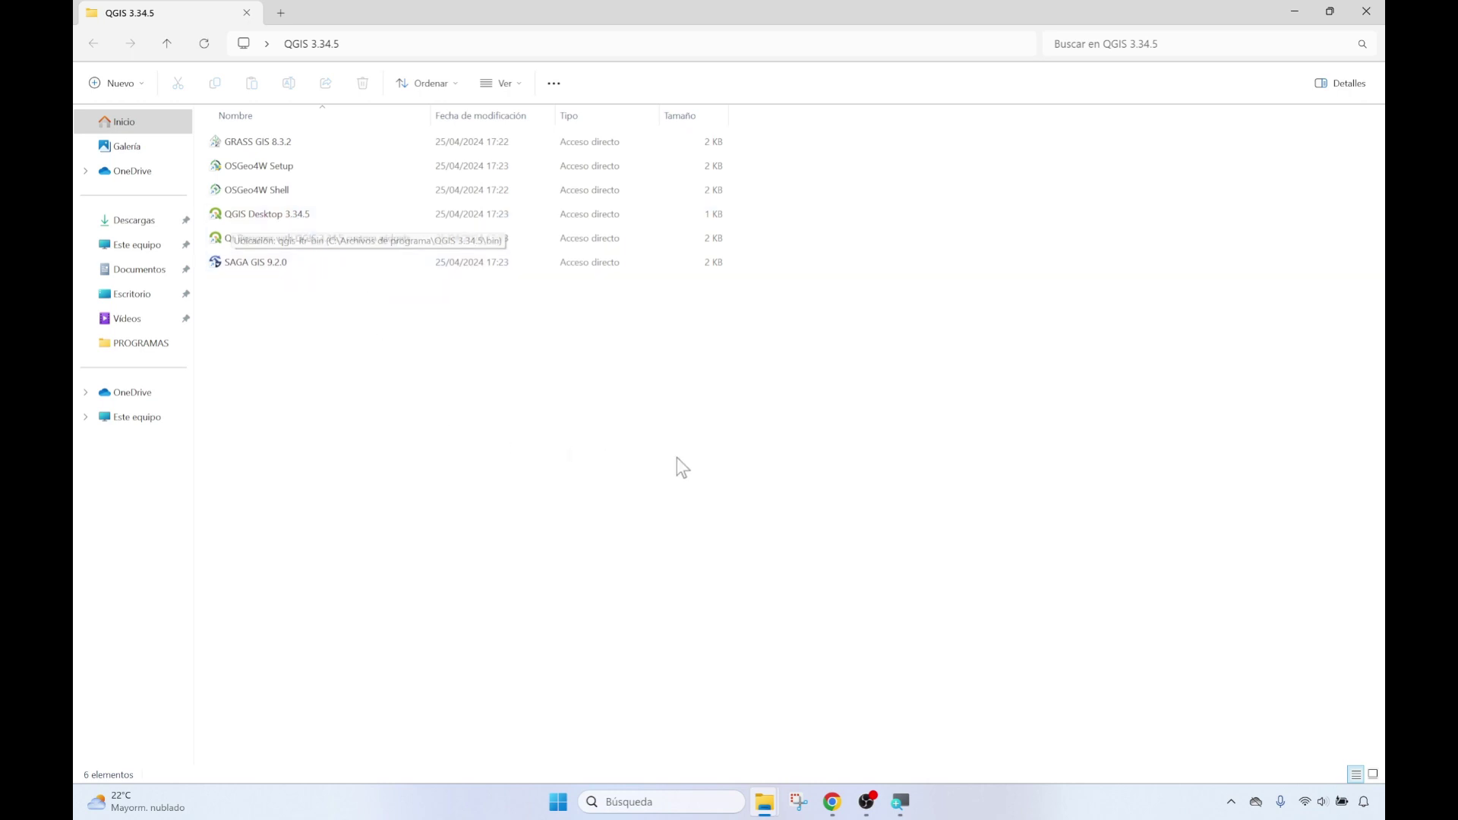
{"action": "left_click", "coordinate": [1292, 11]}
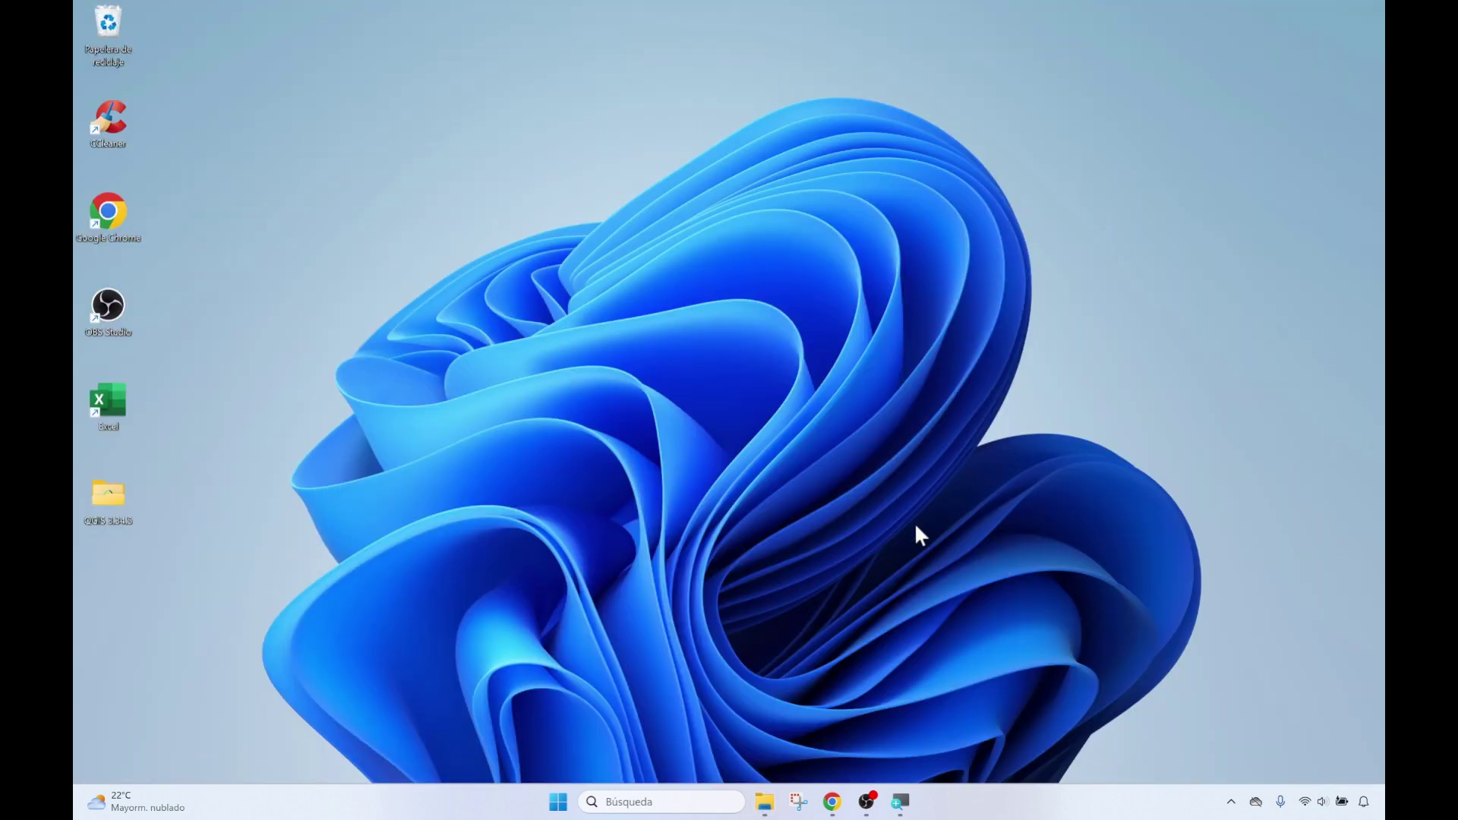
- Extract the swatplus-windows-installer-2.3.7 archive in Descargas to its default folder, showing the extracted files on completion
{"action": "mouse_move", "coordinate": [764, 802]}
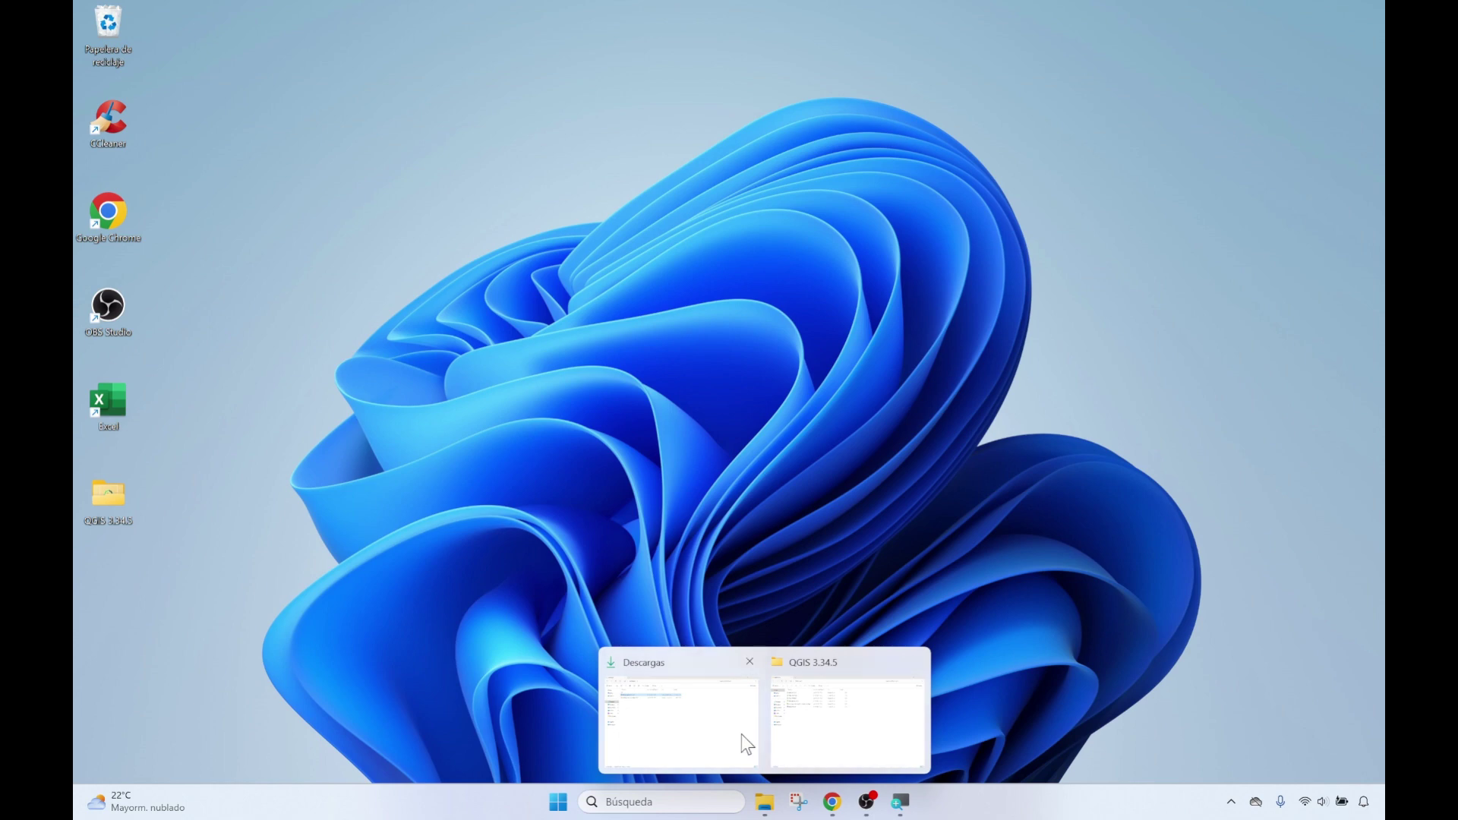
{"action": "left_click", "coordinate": [741, 735]}
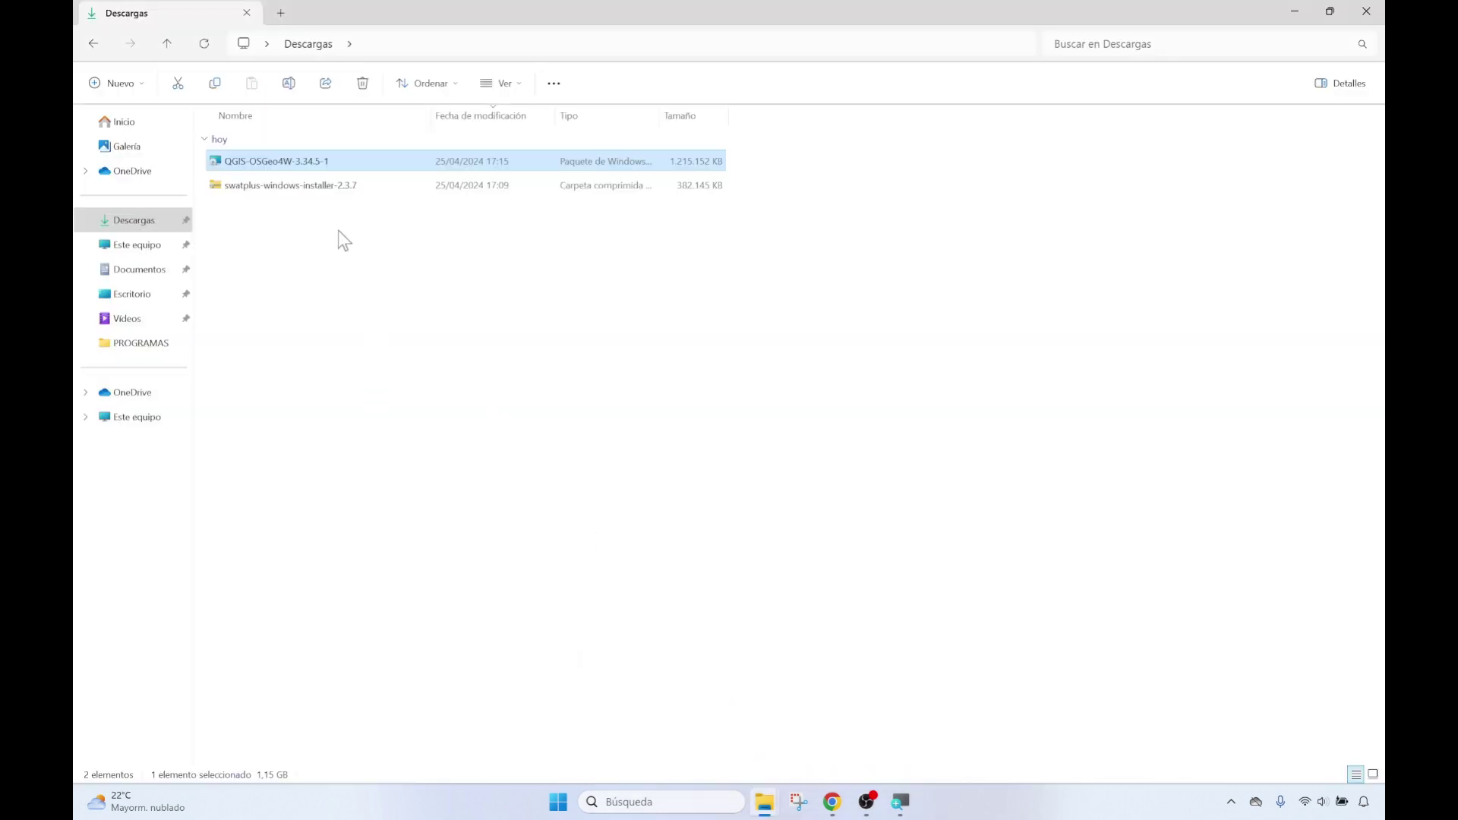
{"action": "left_click", "coordinate": [299, 193]}
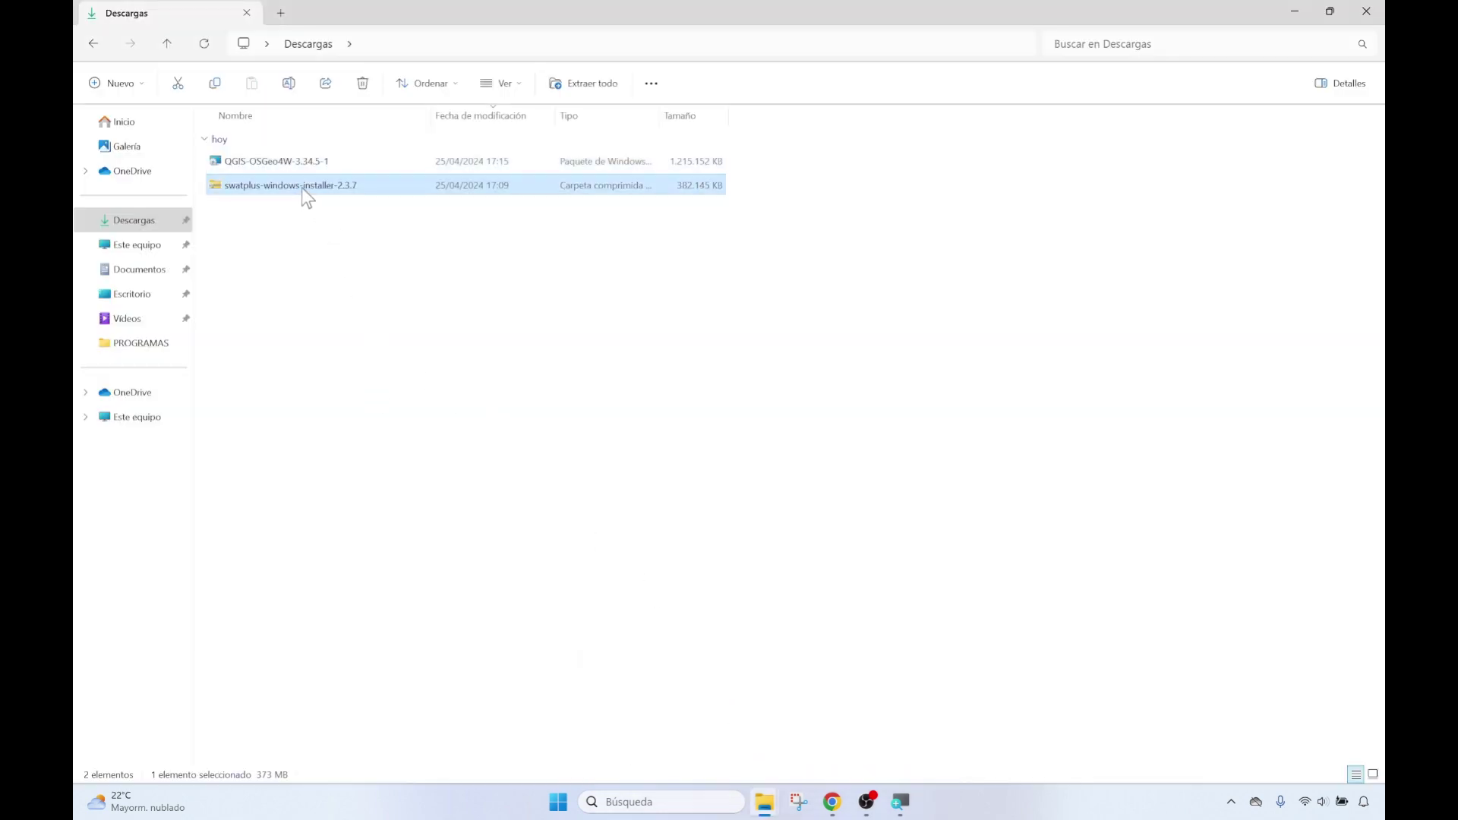
{"action": "right_click", "coordinate": [294, 187]}
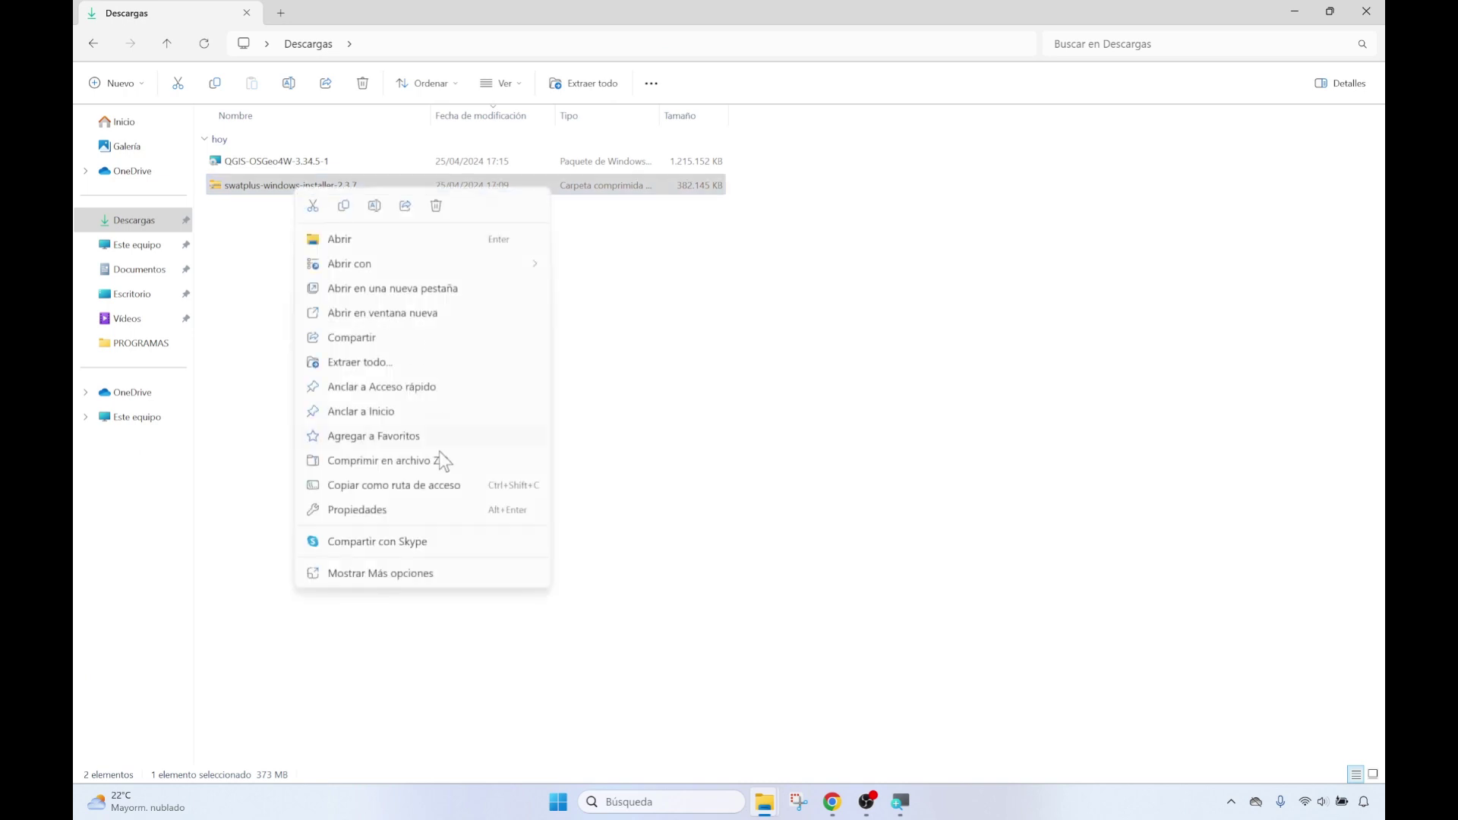
{"action": "left_click", "coordinate": [386, 365]}
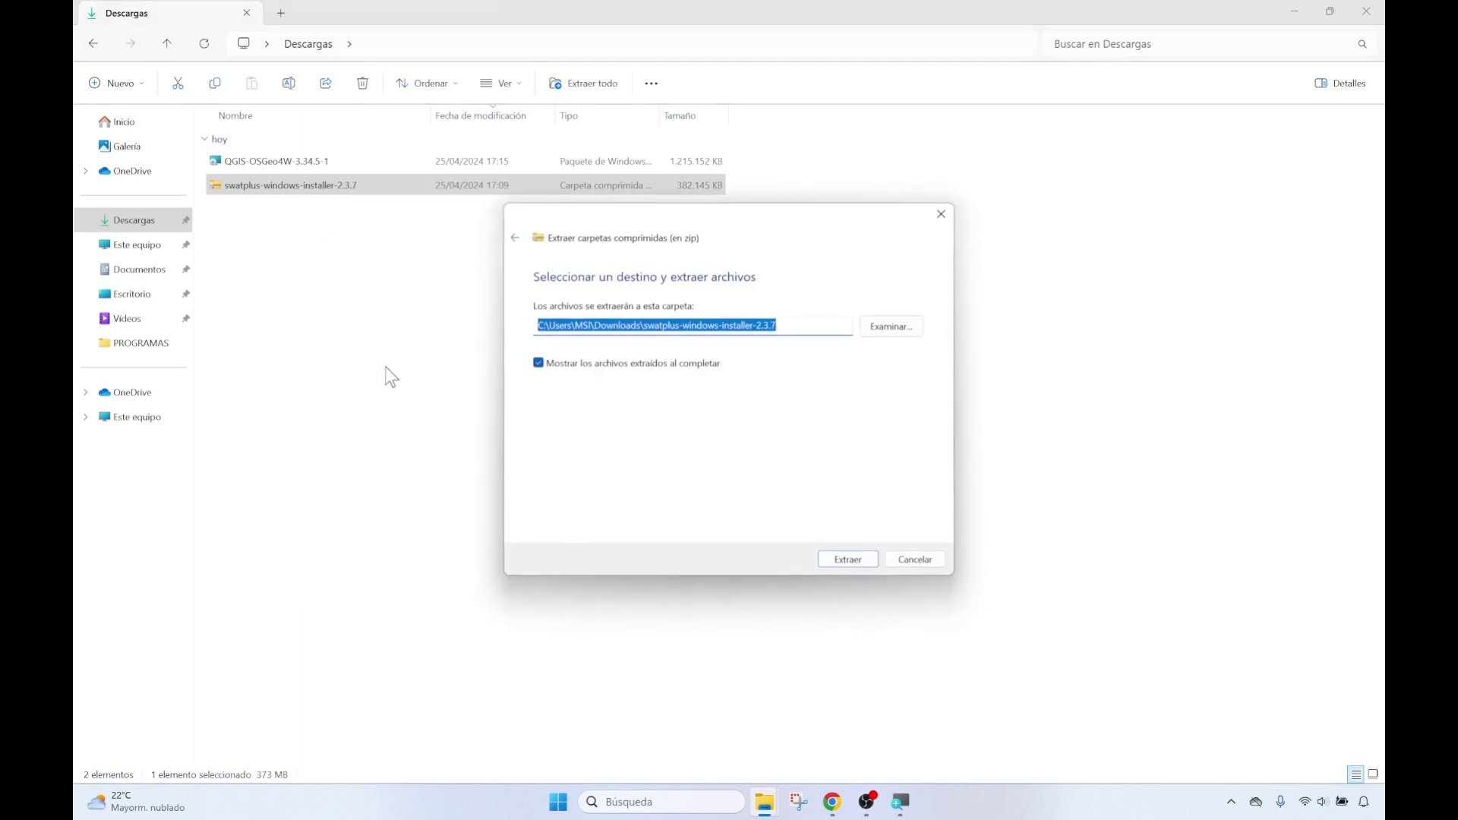
{"action": "left_click", "coordinate": [844, 558]}
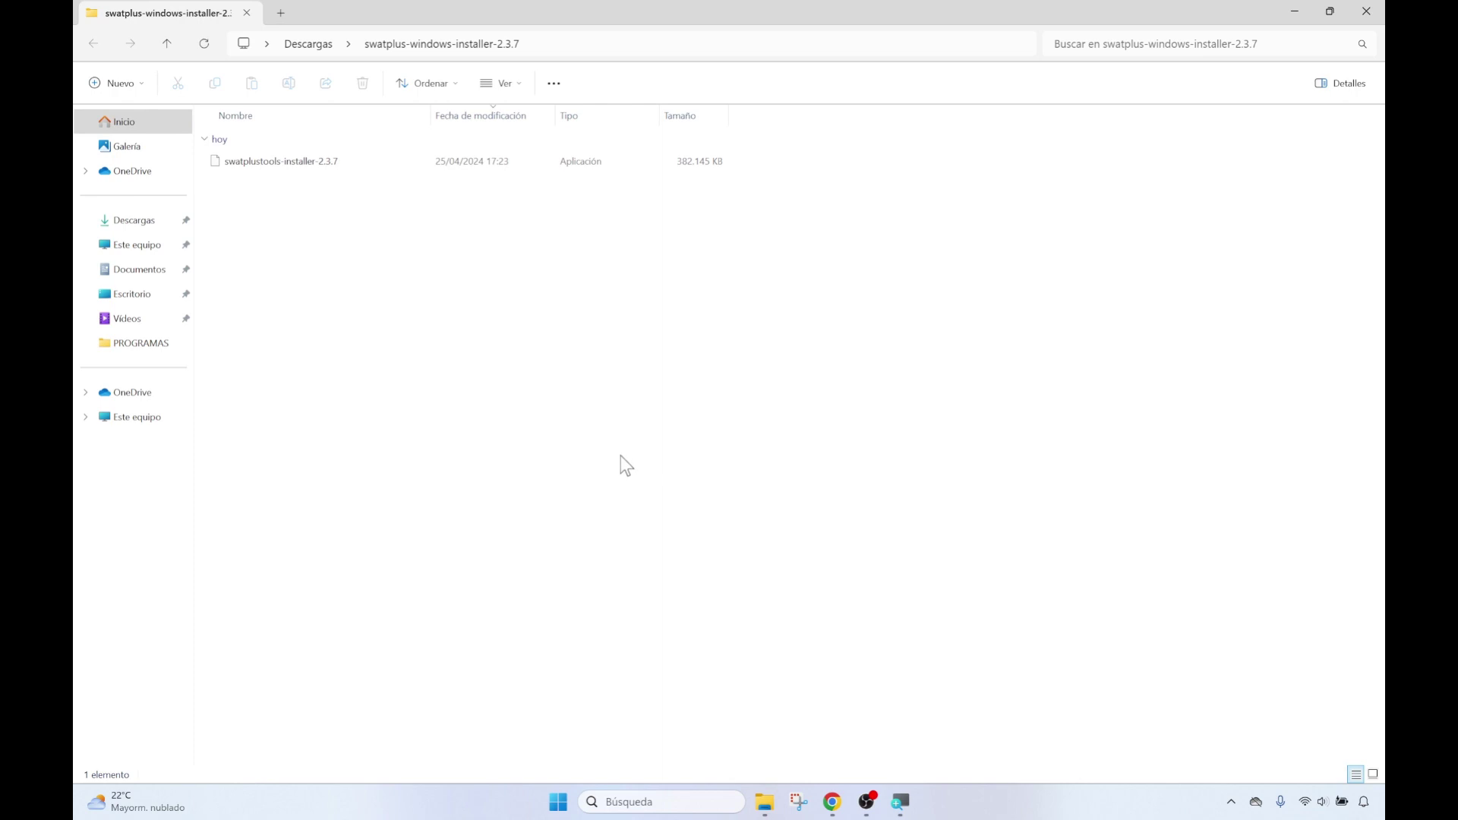
- Run the swatplustools-installer-2.3.7 application, allowing it past the Windows SmartScreen block
{"action": "double_click", "coordinate": [322, 173]}
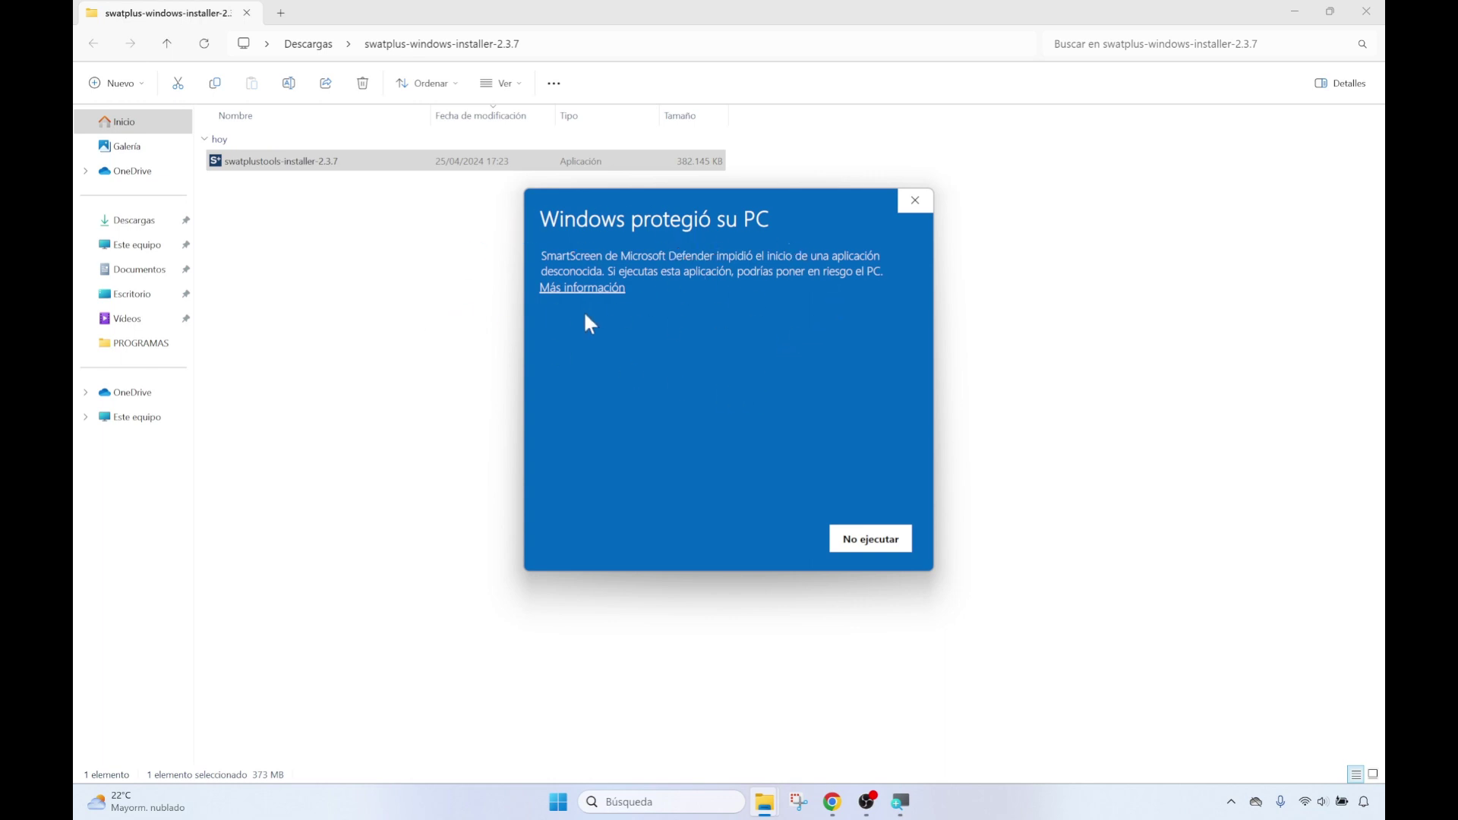
{"action": "left_click", "coordinate": [576, 287]}
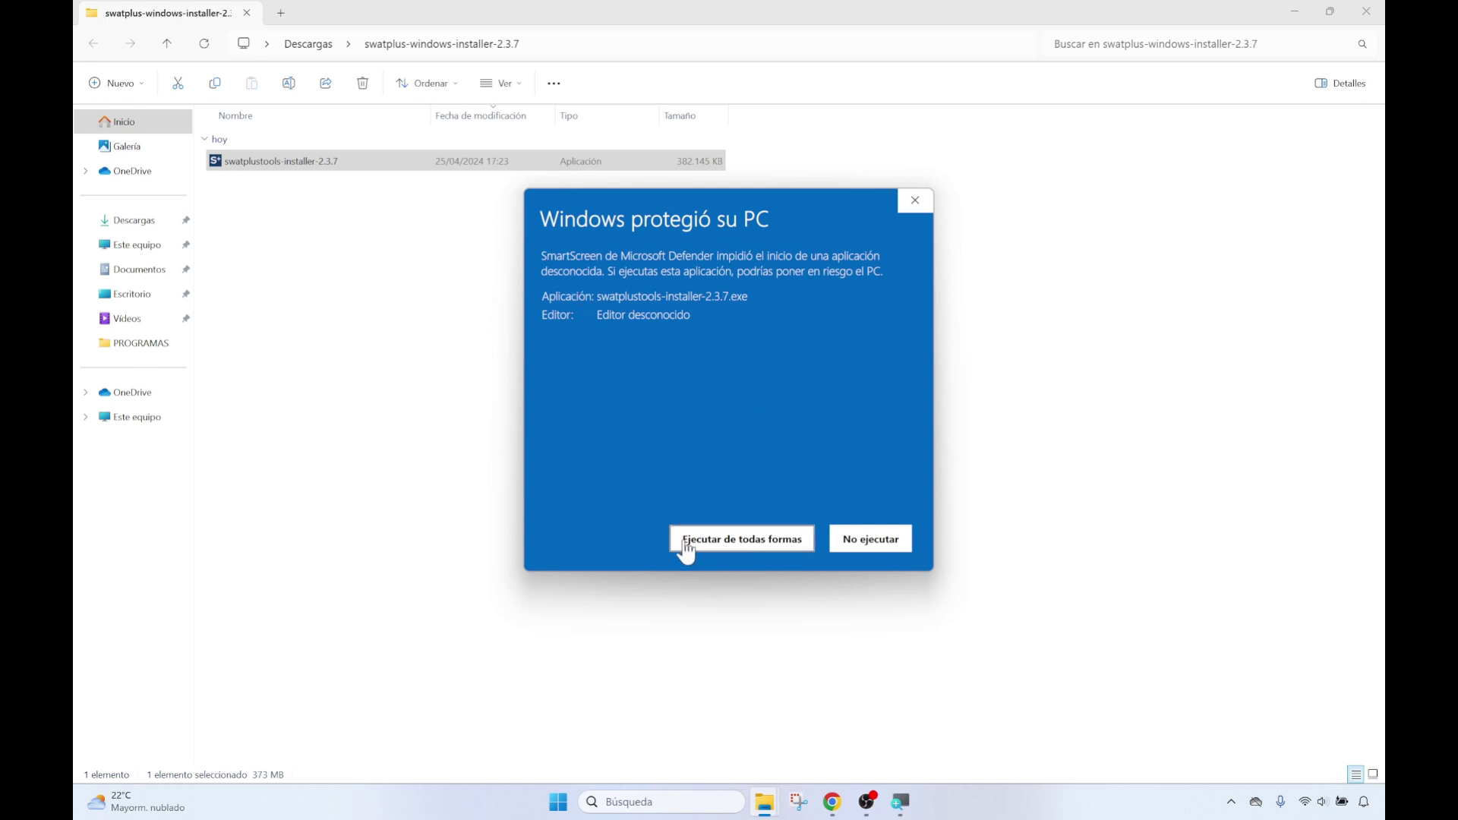
{"action": "left_click", "coordinate": [732, 542]}
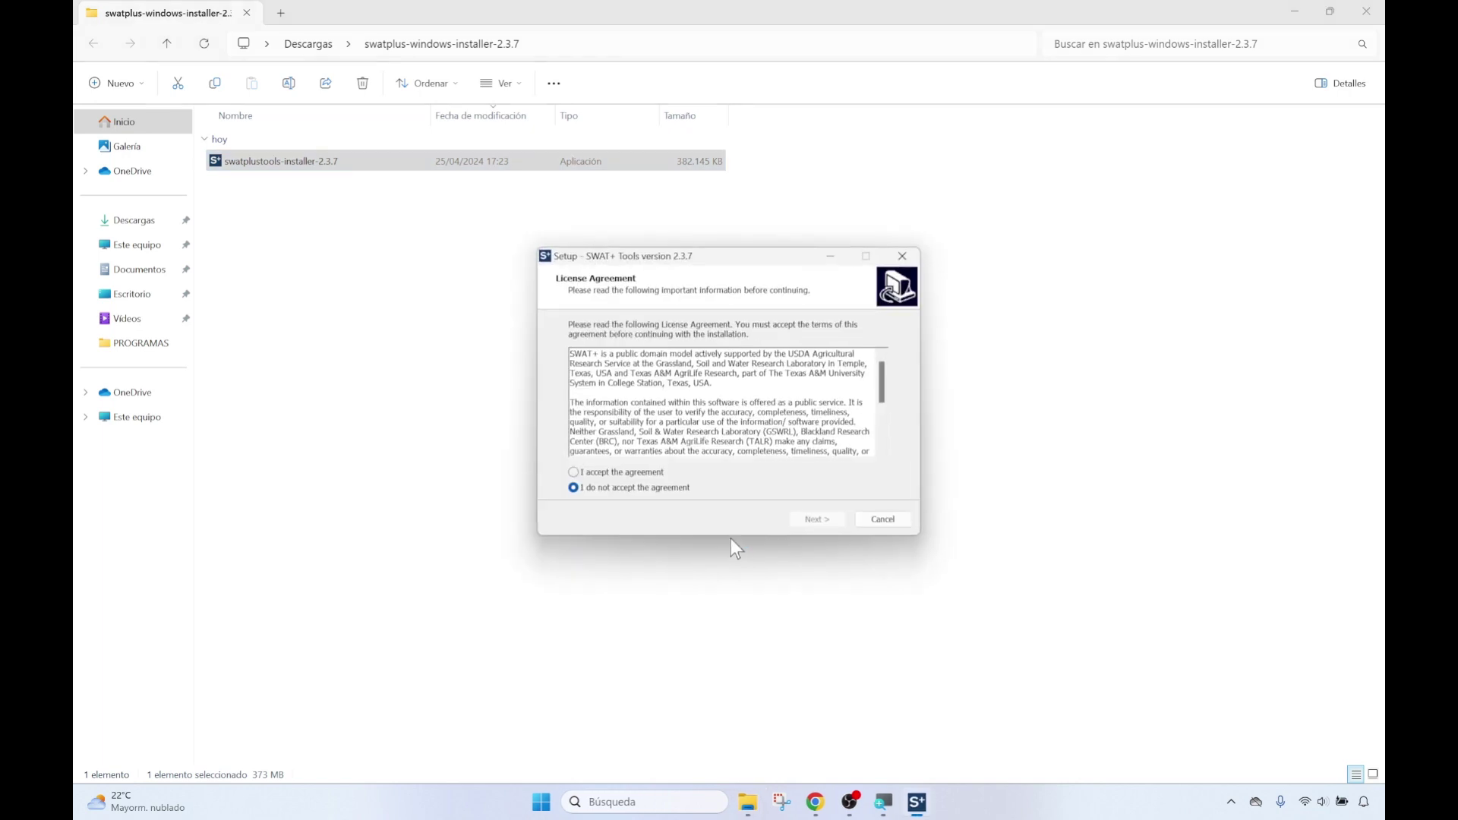
- Accept the SWAT+ Tools license and start a typical installation in C:\SWAT\SWATPlus, creating the missing folder
{"action": "left_click", "coordinate": [577, 473]}
{"action": "left_click", "coordinate": [814, 519]}
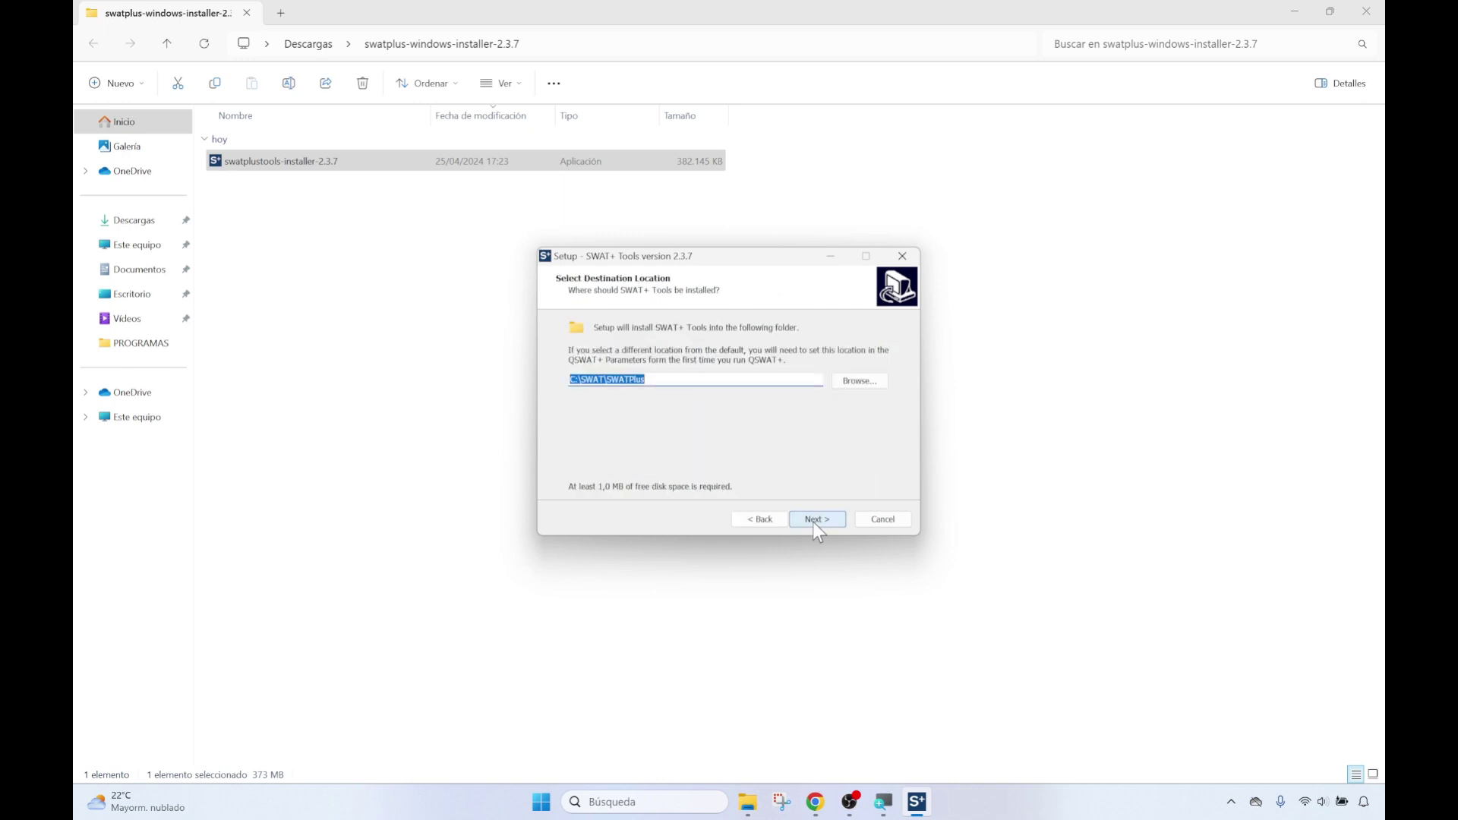
{"action": "left_click", "coordinate": [813, 520]}
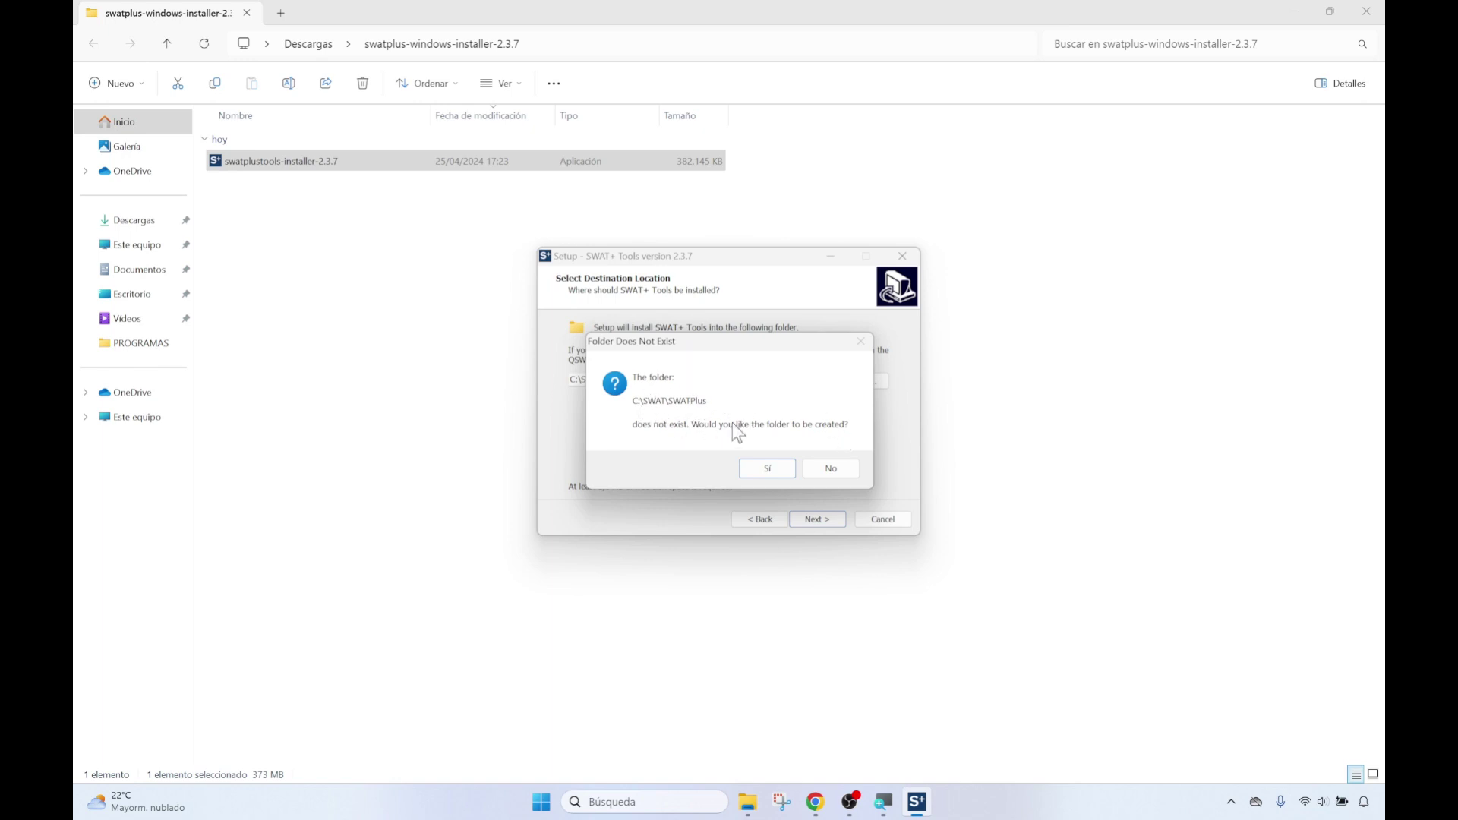
{"action": "left_click", "coordinate": [769, 469]}
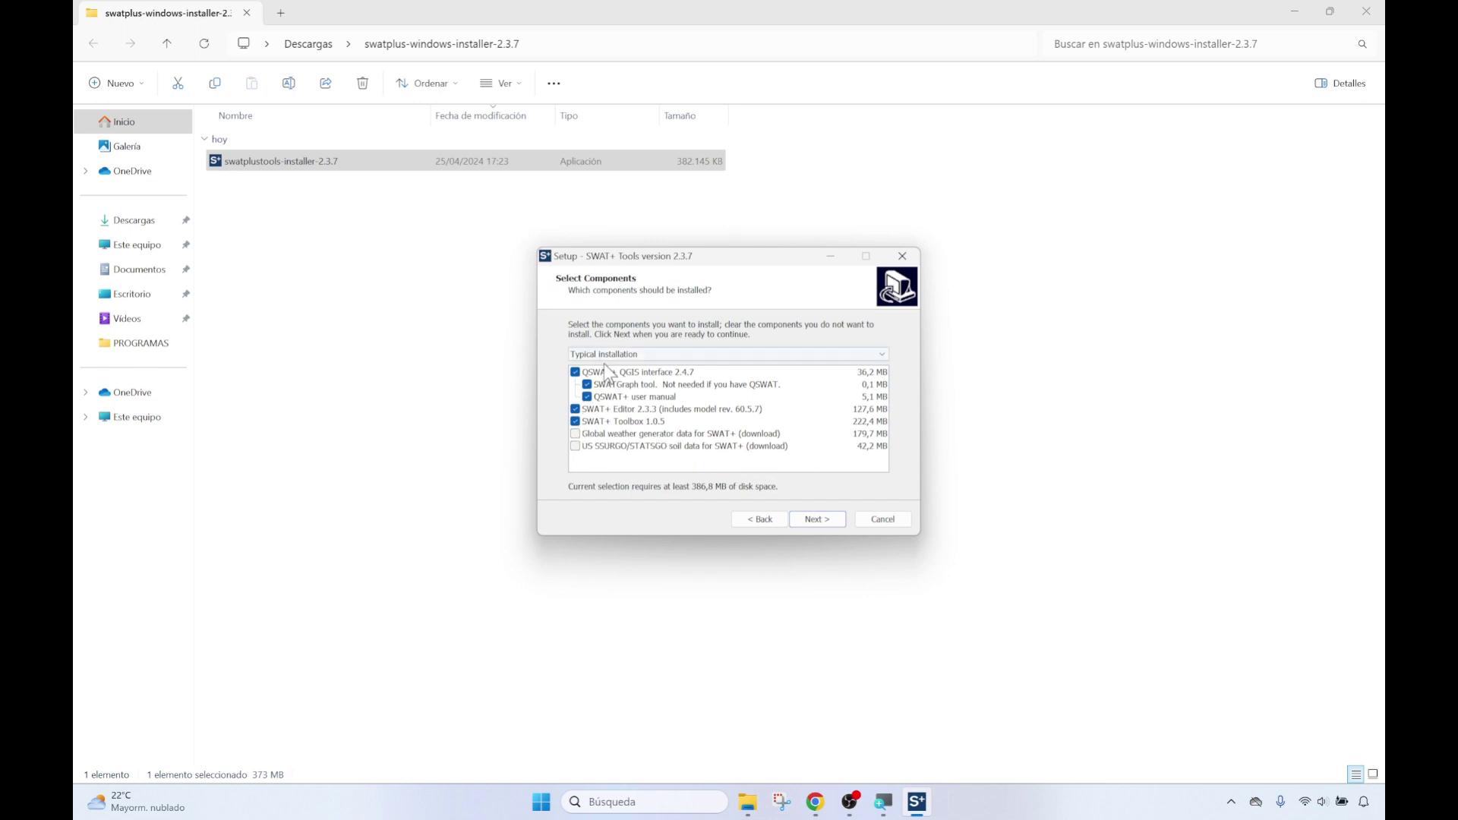
{"action": "left_click", "coordinate": [823, 522]}
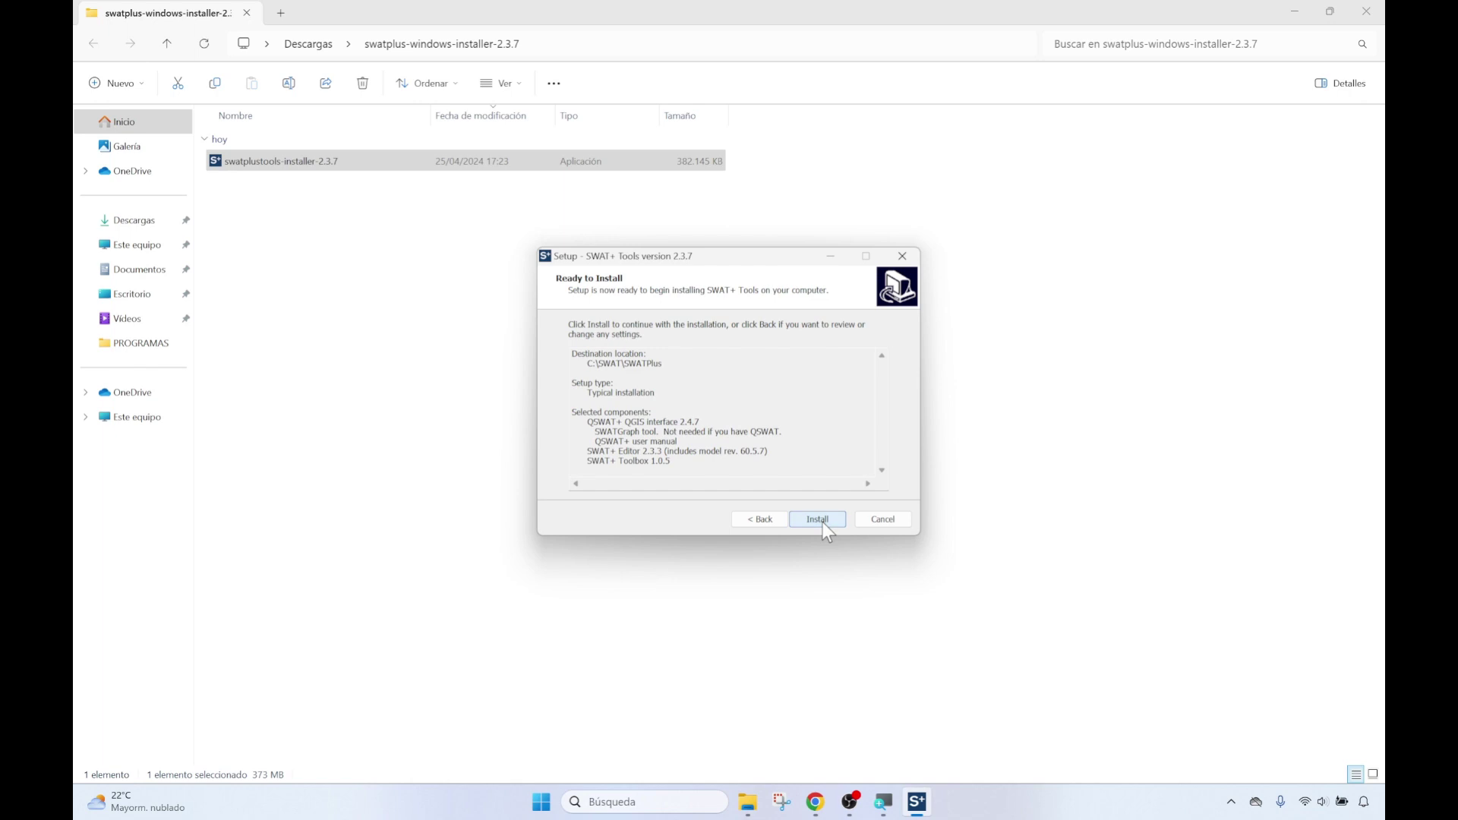
{"action": "left_click", "coordinate": [818, 520]}
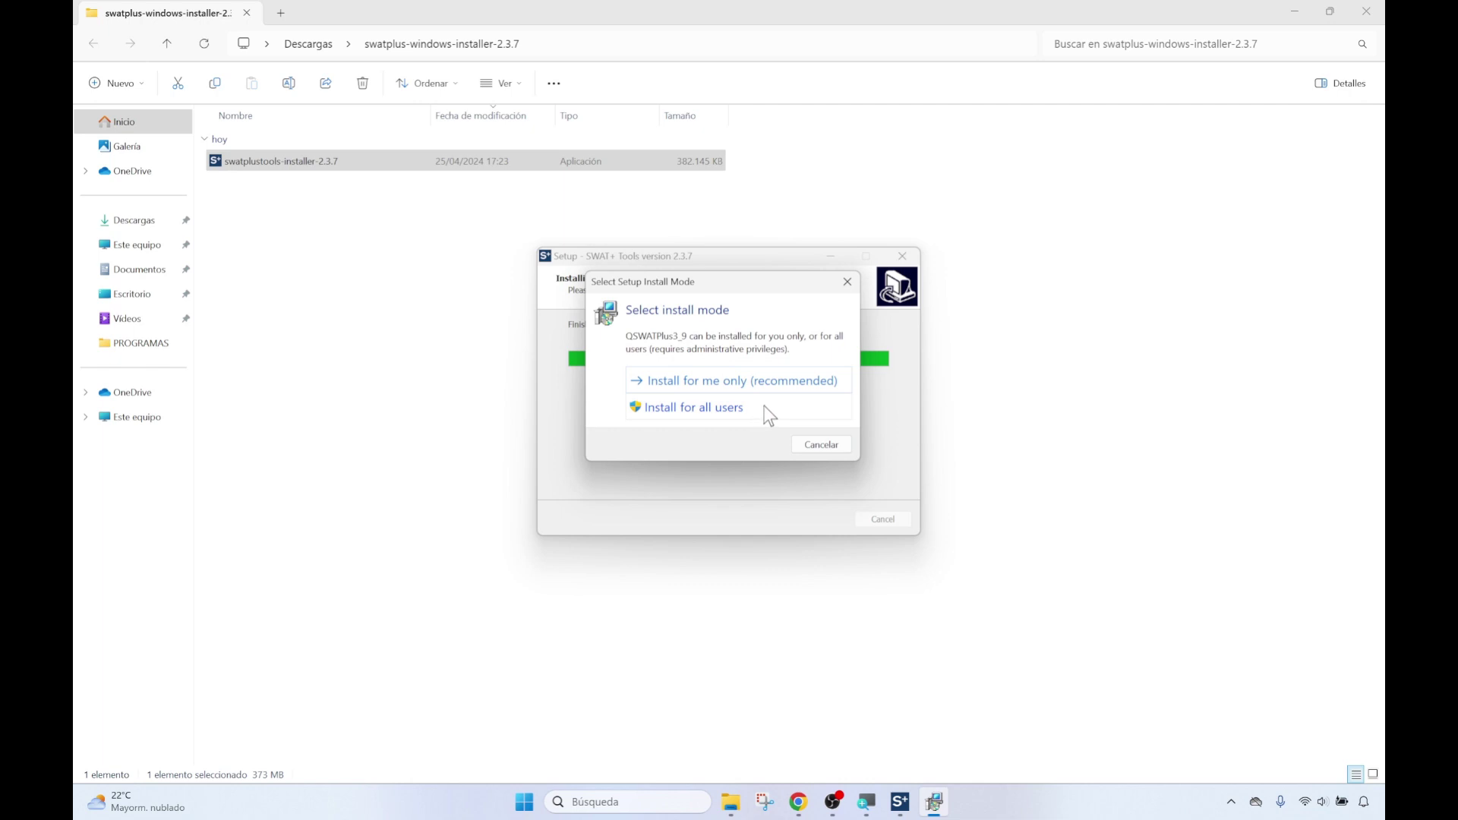
- Install QSWATPlus3_9 for the current user only and finish both the QSWATPlus3_9 and SWAT+ Tools setup wizards
{"action": "left_click", "coordinate": [827, 384]}
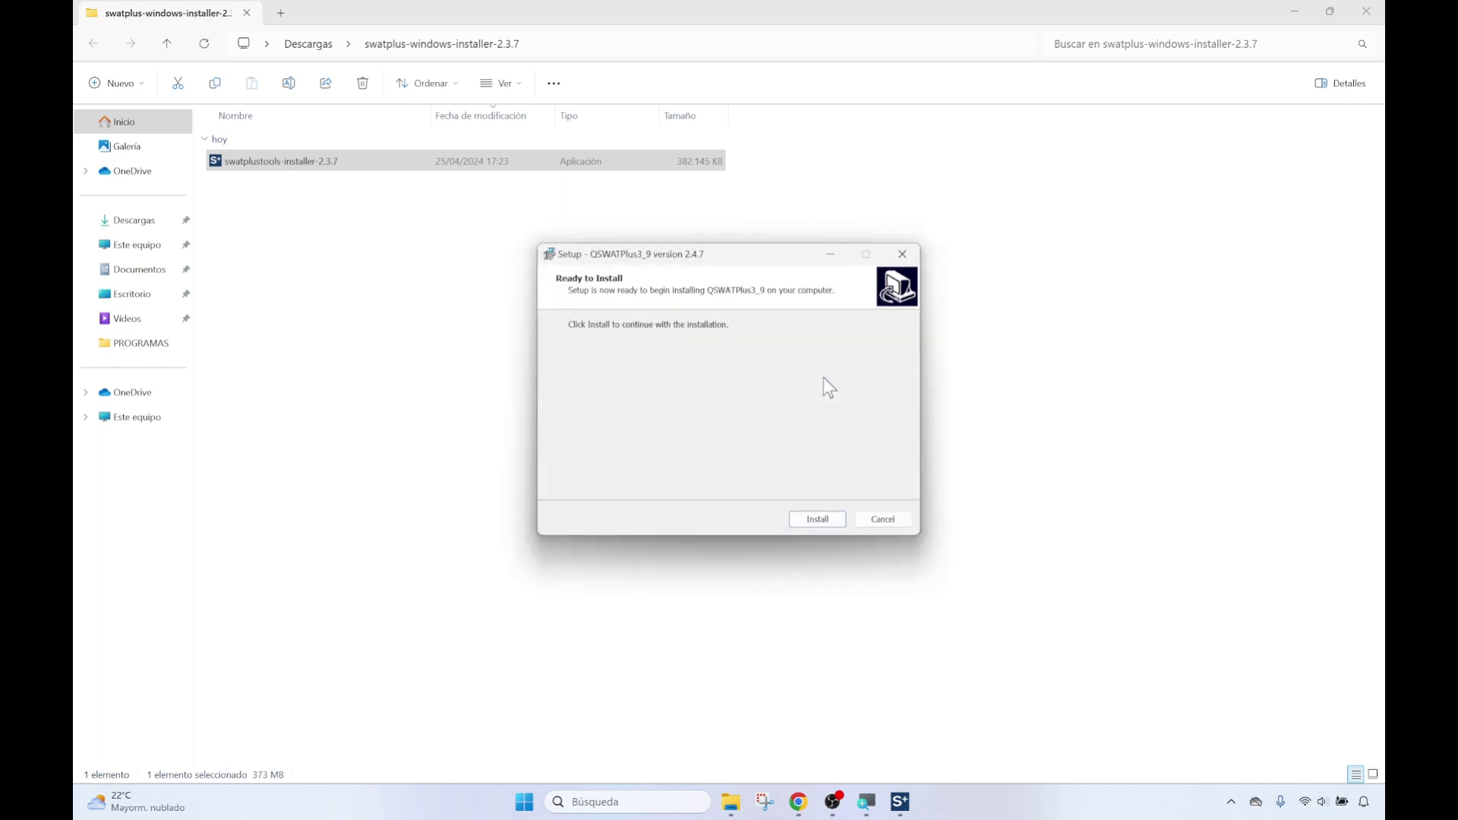
{"action": "left_click", "coordinate": [828, 521]}
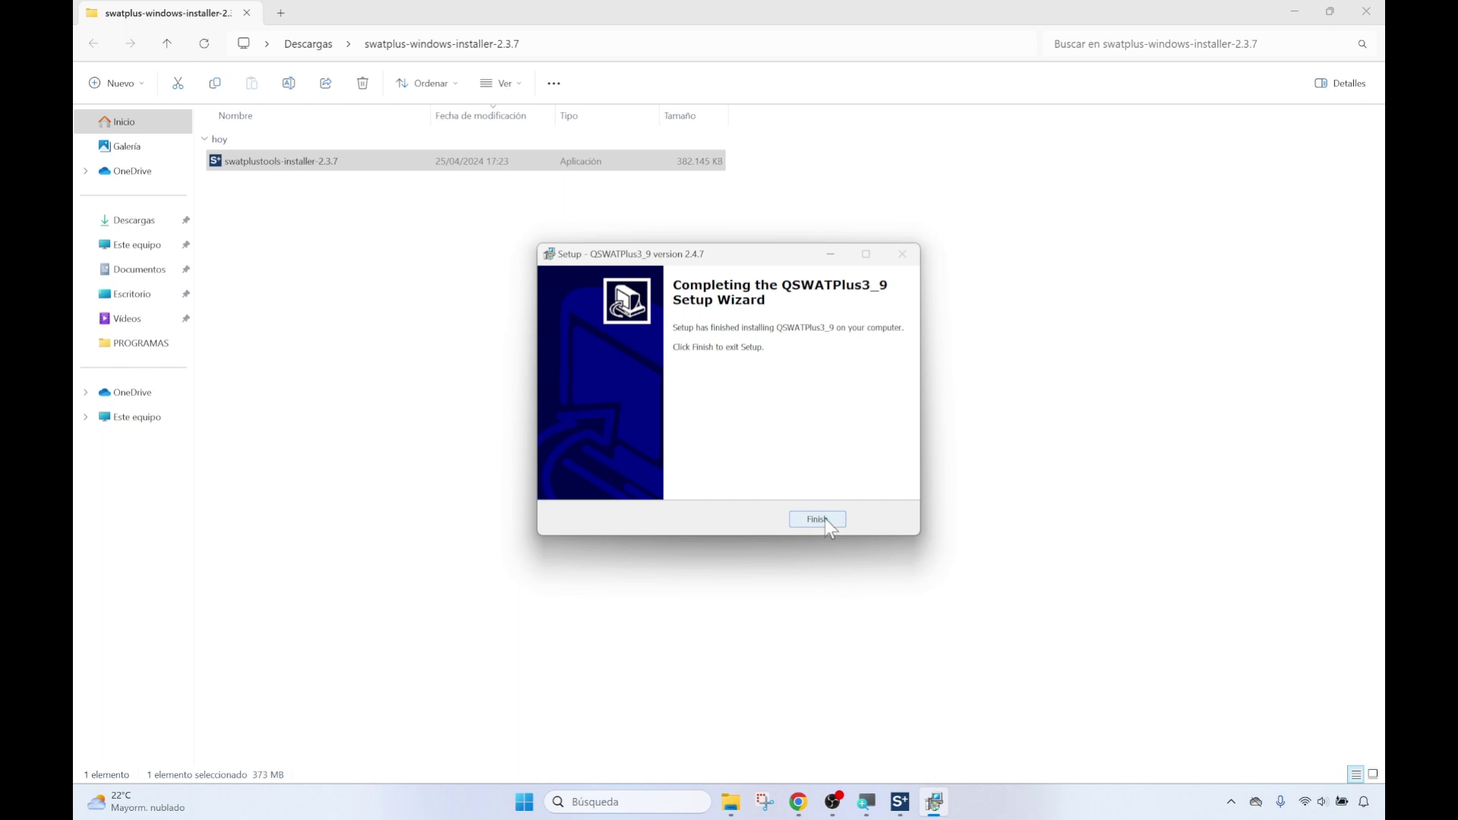
{"action": "left_click", "coordinate": [825, 518]}
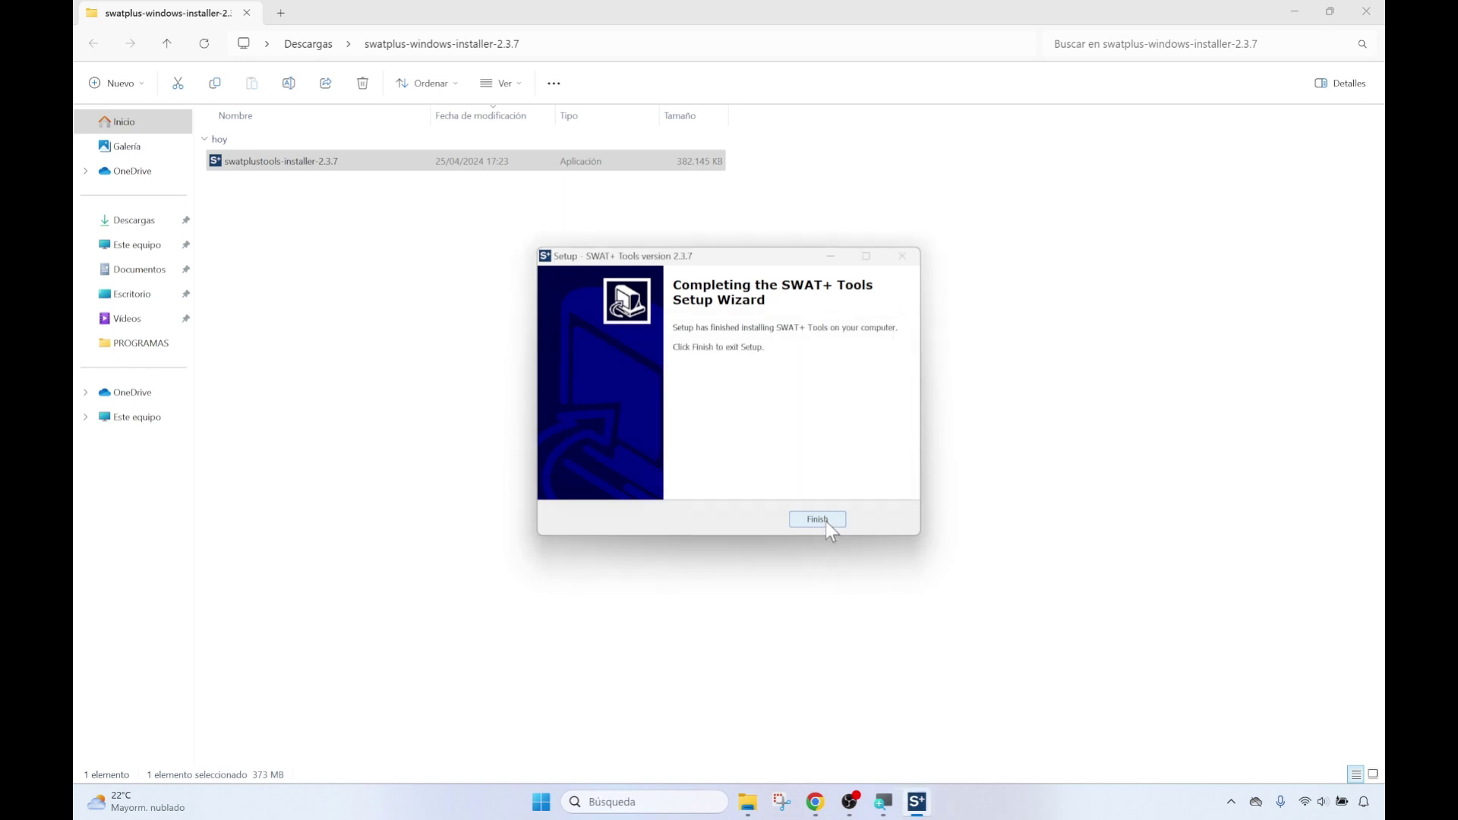
{"action": "left_click", "coordinate": [805, 521]}
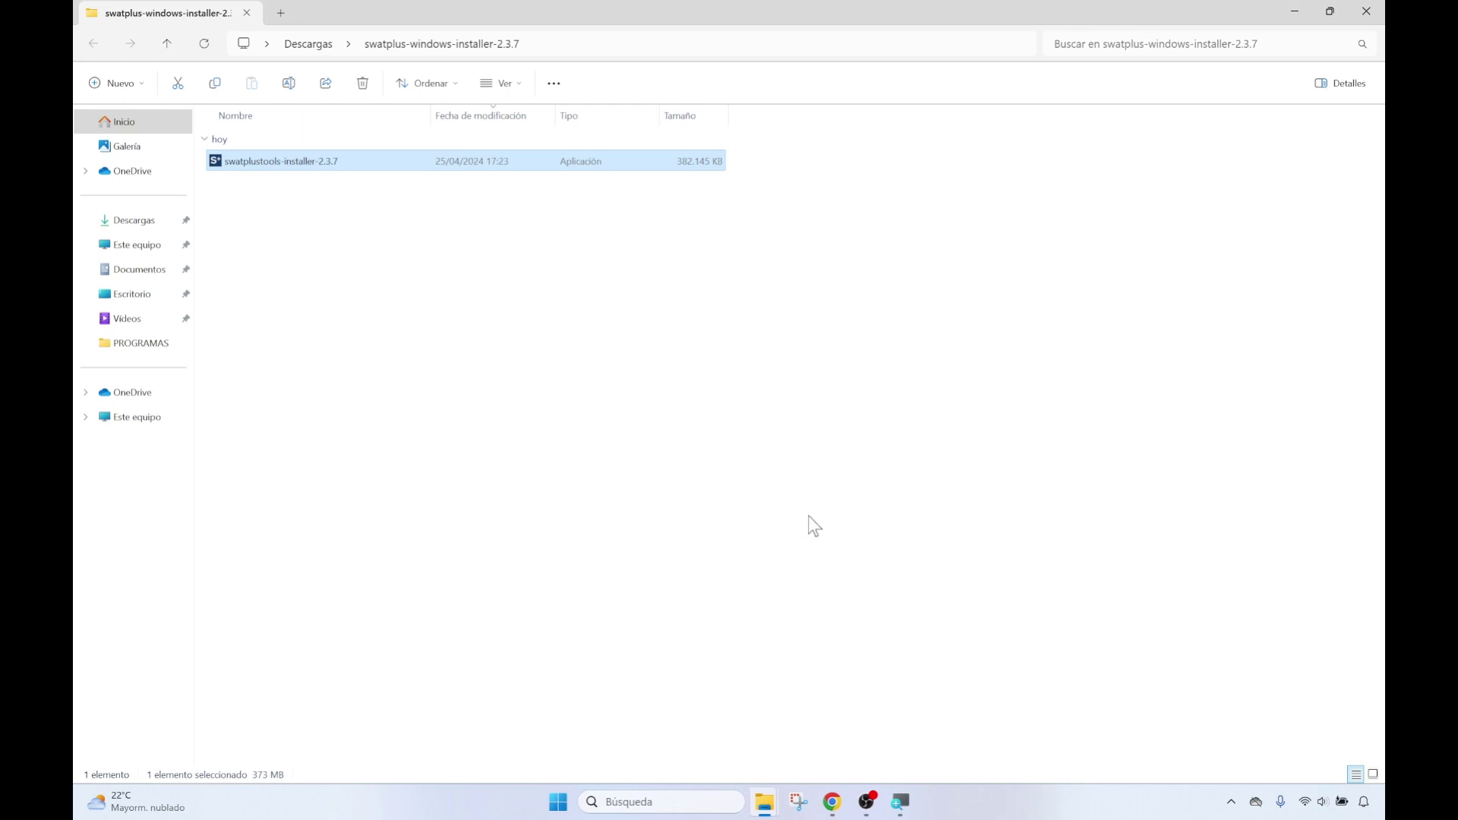
- Return to the desktop, launch QGIS Desktop 3.34.5 from the QGIS folder maximized, and dismiss the font installation warning
{"action": "left_click", "coordinate": [1295, 12]}
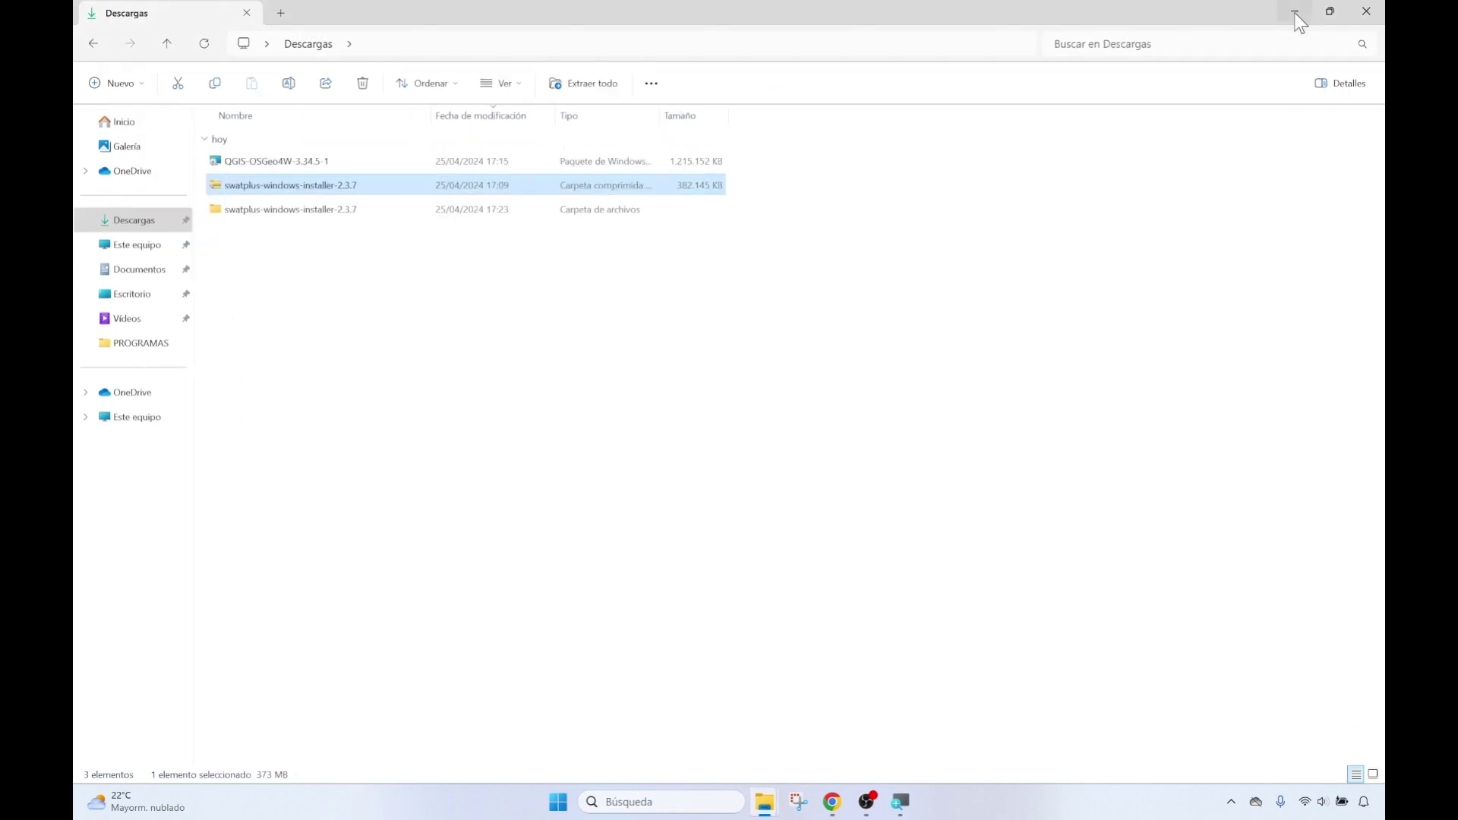
{"action": "left_click", "coordinate": [1295, 12]}
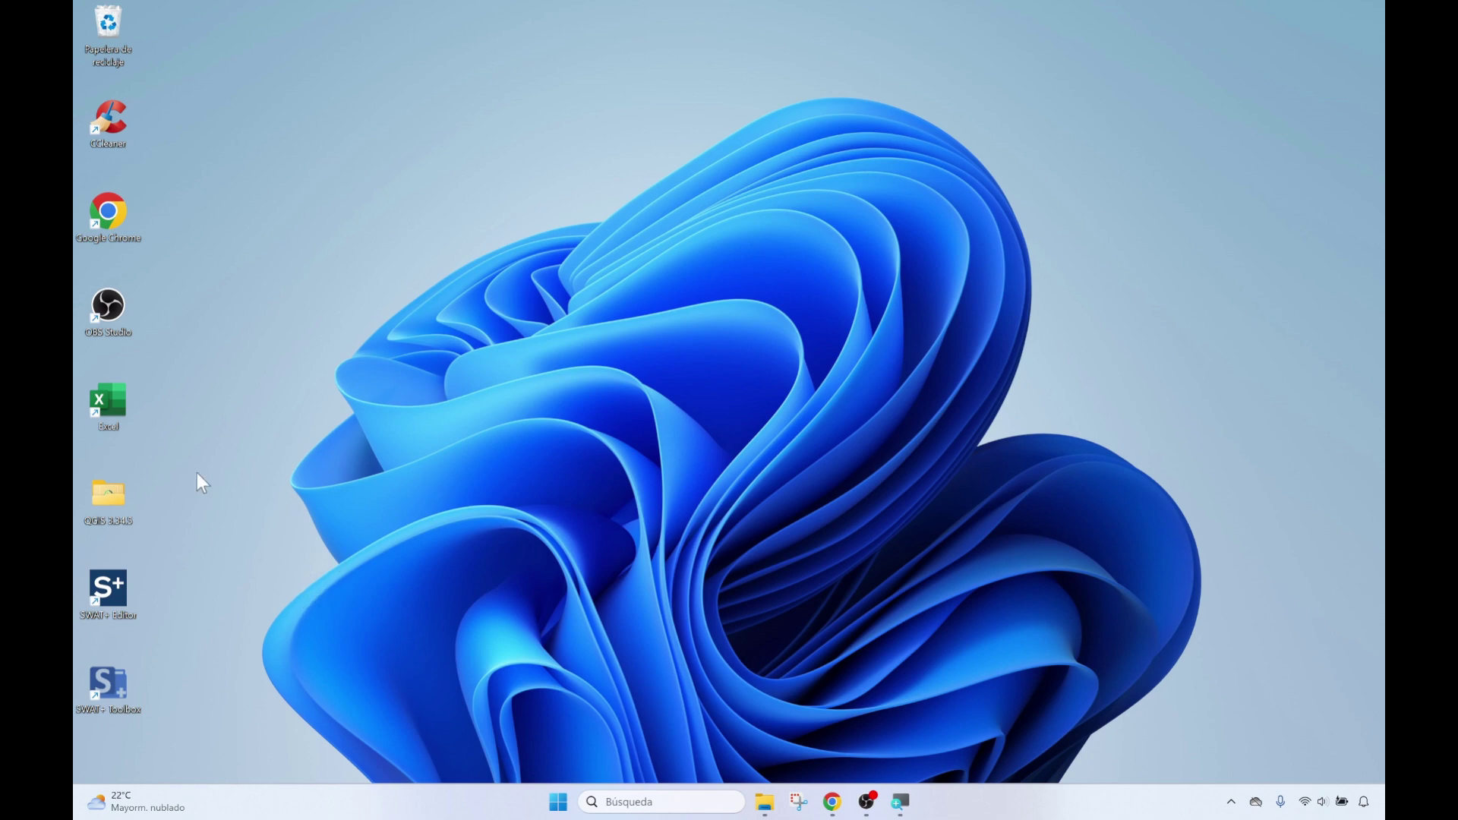
{"action": "double_click", "coordinate": [115, 523]}
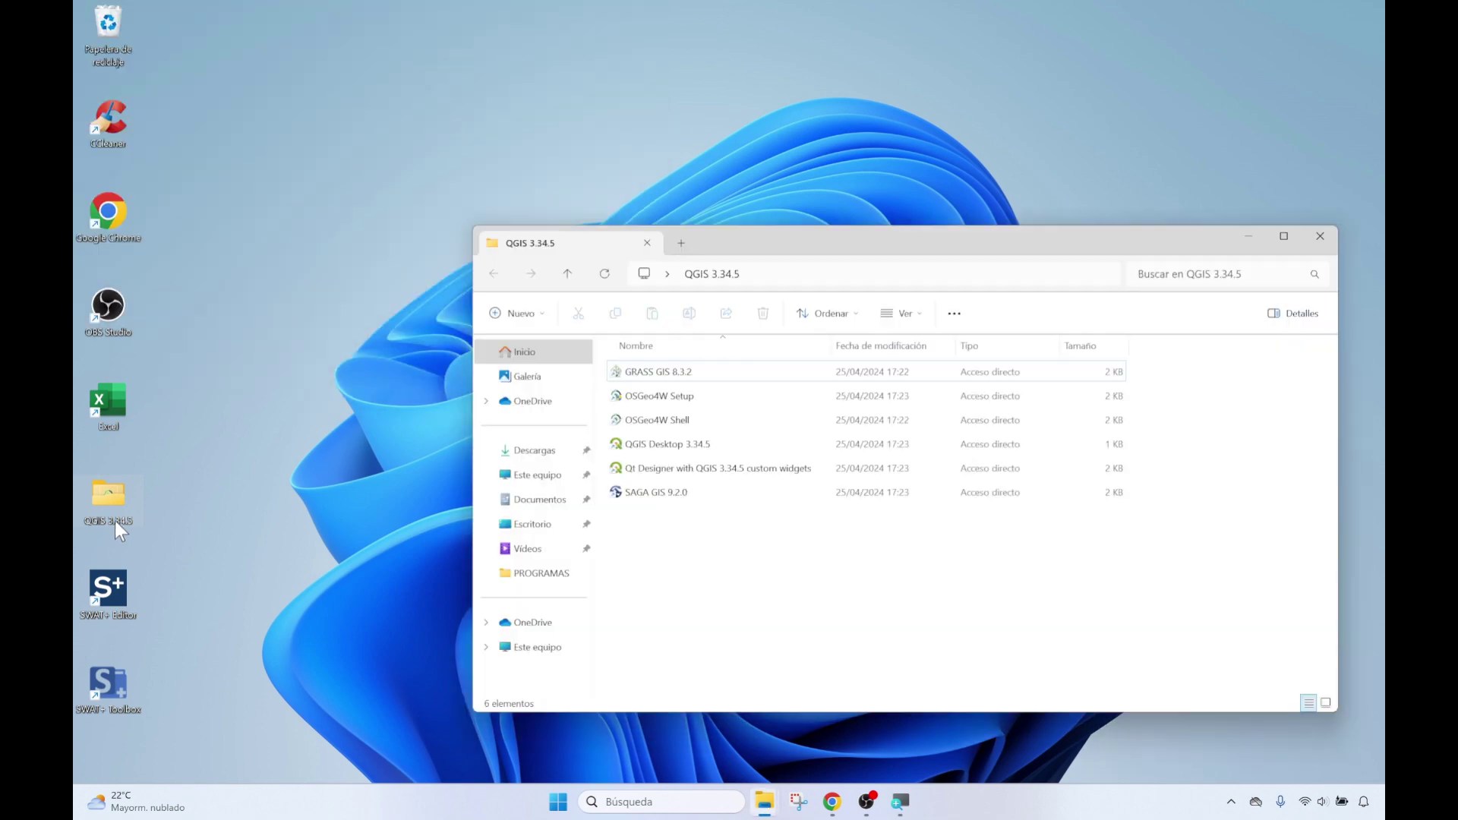
{"action": "double_click", "coordinate": [653, 445]}
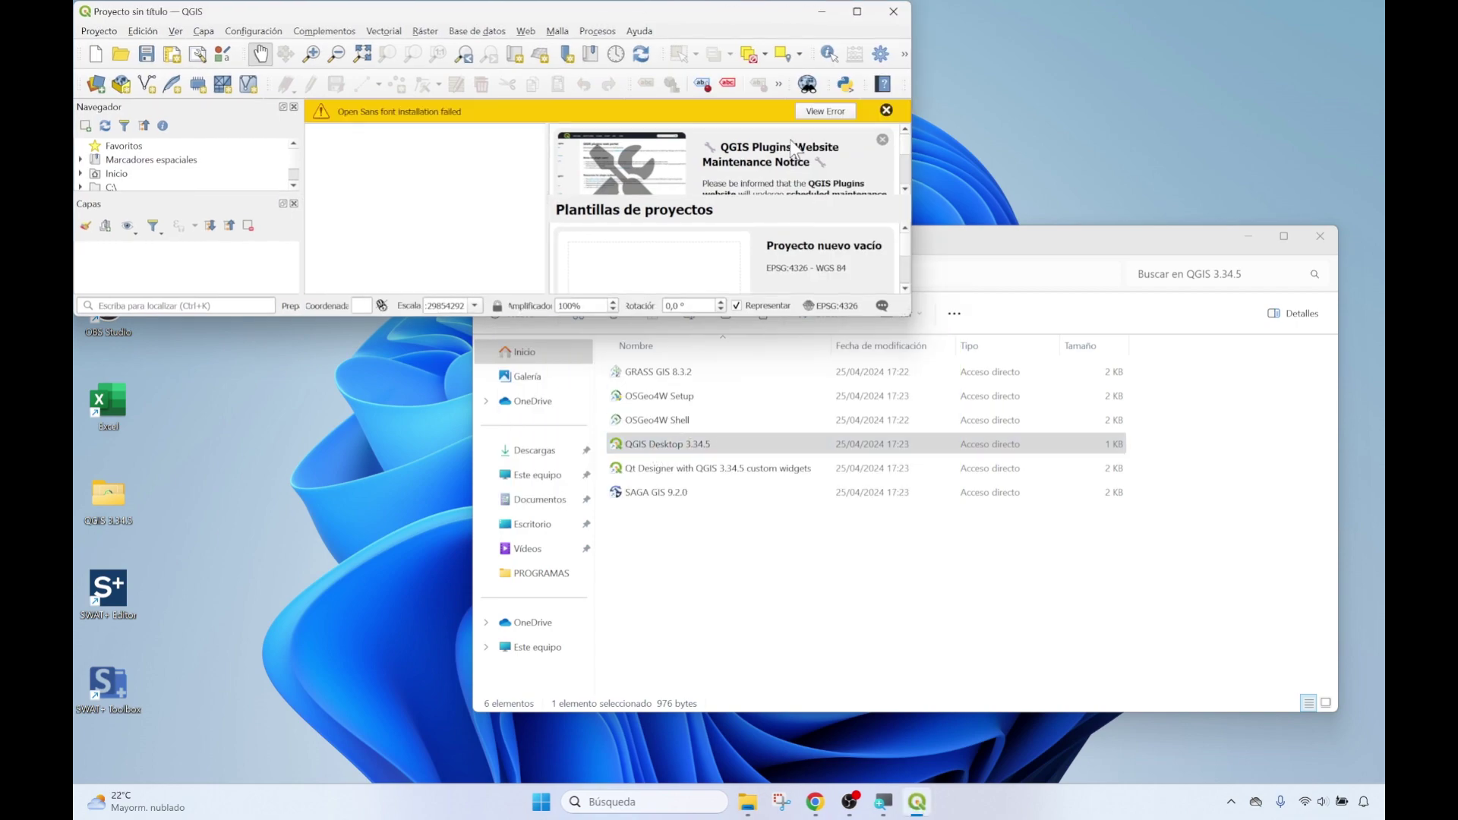
{"action": "left_click", "coordinate": [860, 12]}
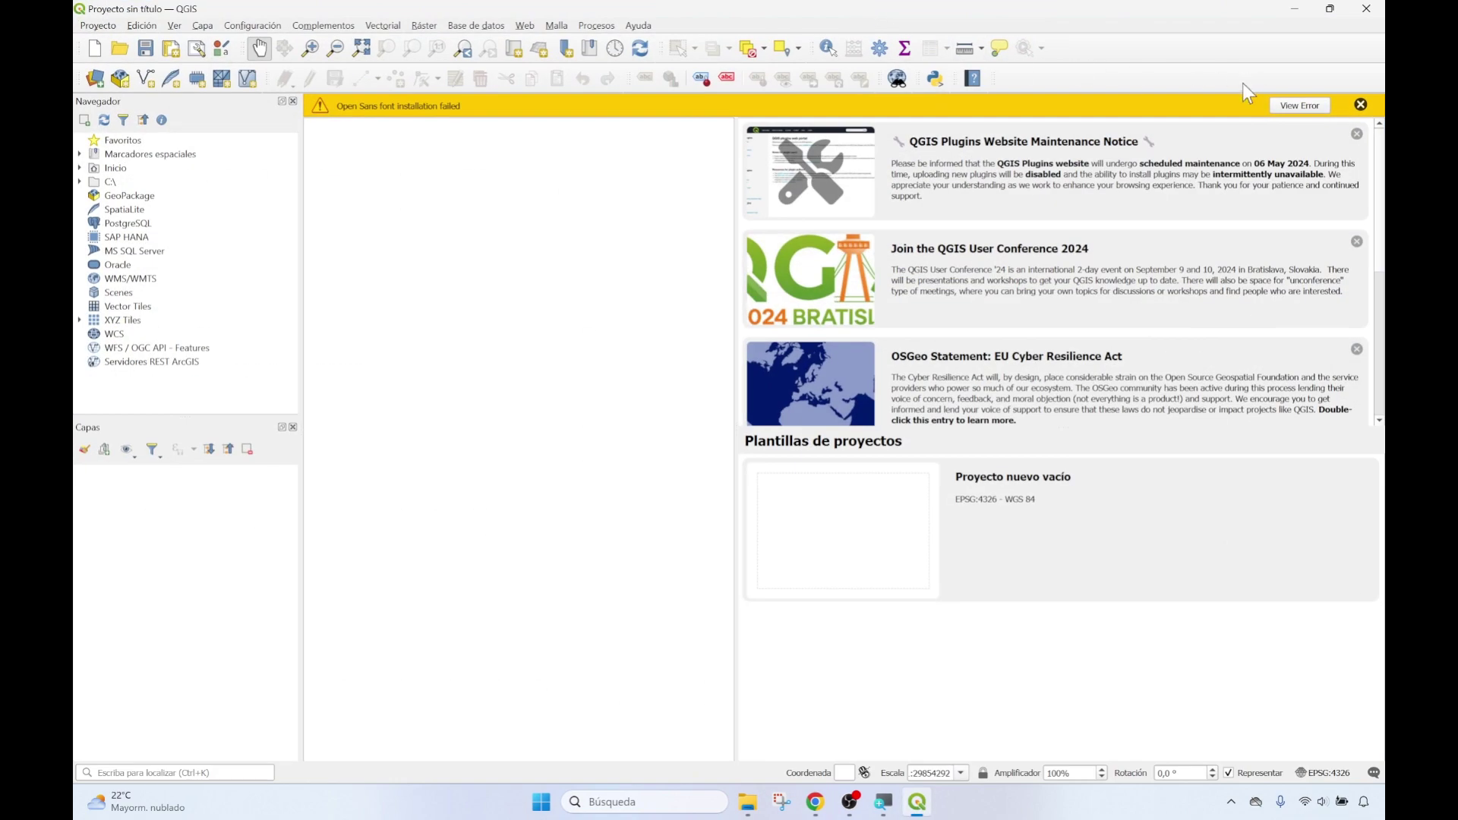
{"action": "left_click", "coordinate": [1361, 106]}
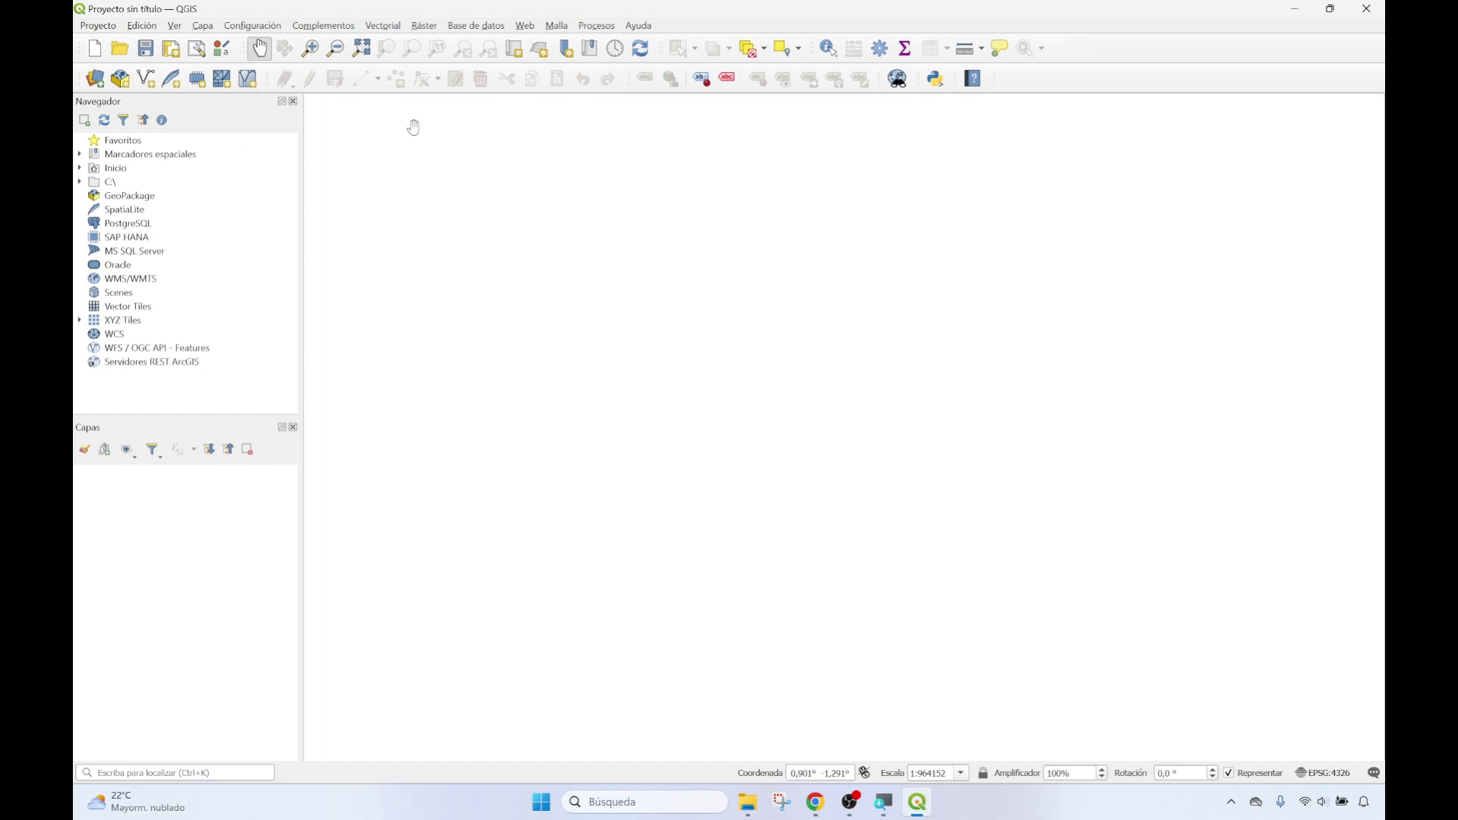
- Open the QGIS plugin manager and search all plugins for "swat"
{"action": "left_click", "coordinate": [347, 27]}
{"action": "mouse_move", "coordinate": [374, 40]}
{"action": "mouse_move", "coordinate": [334, 25]}
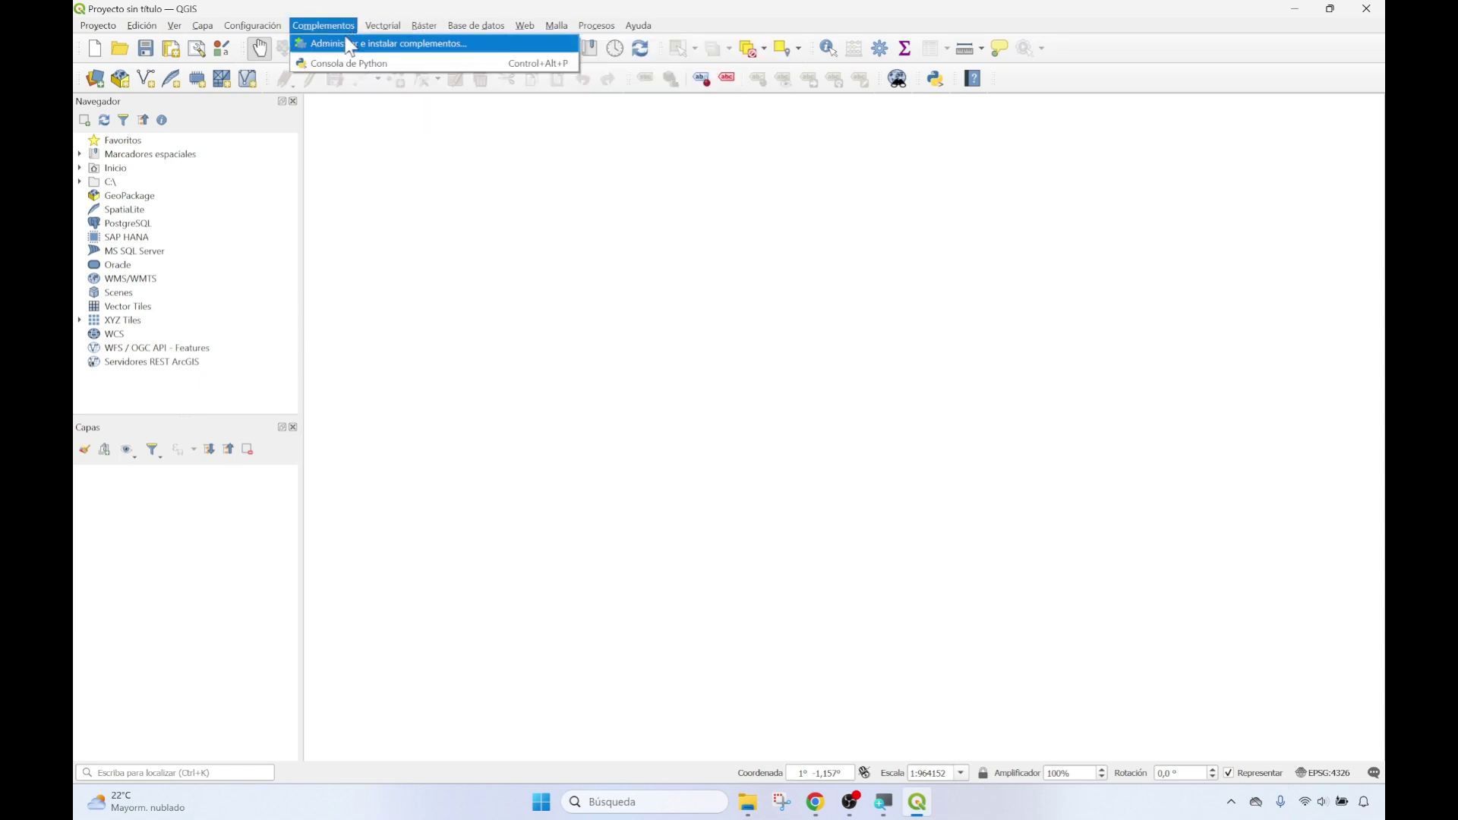
{"action": "left_click", "coordinate": [344, 48]}
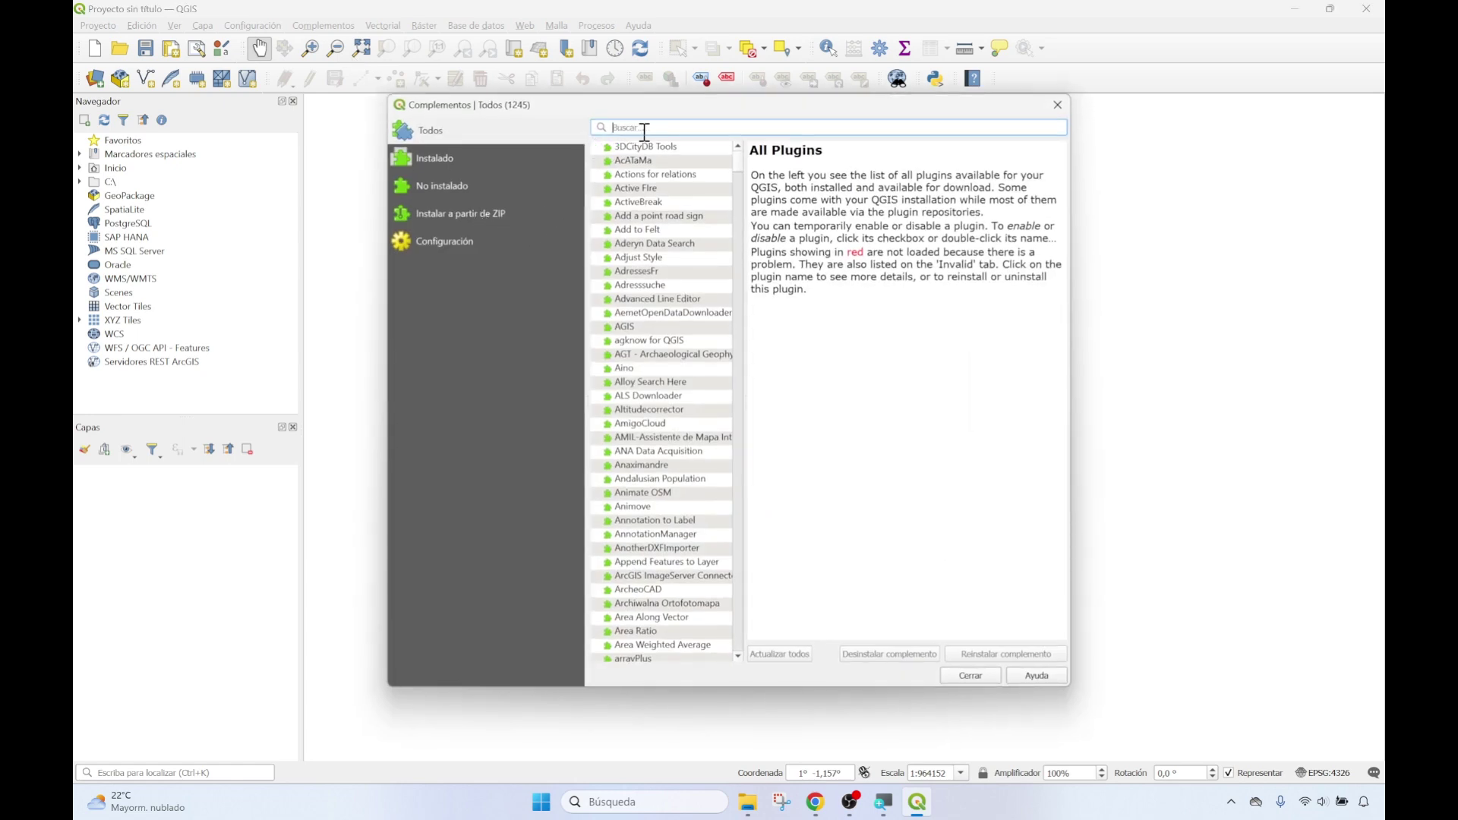
{"action": "type", "text": "sw"}
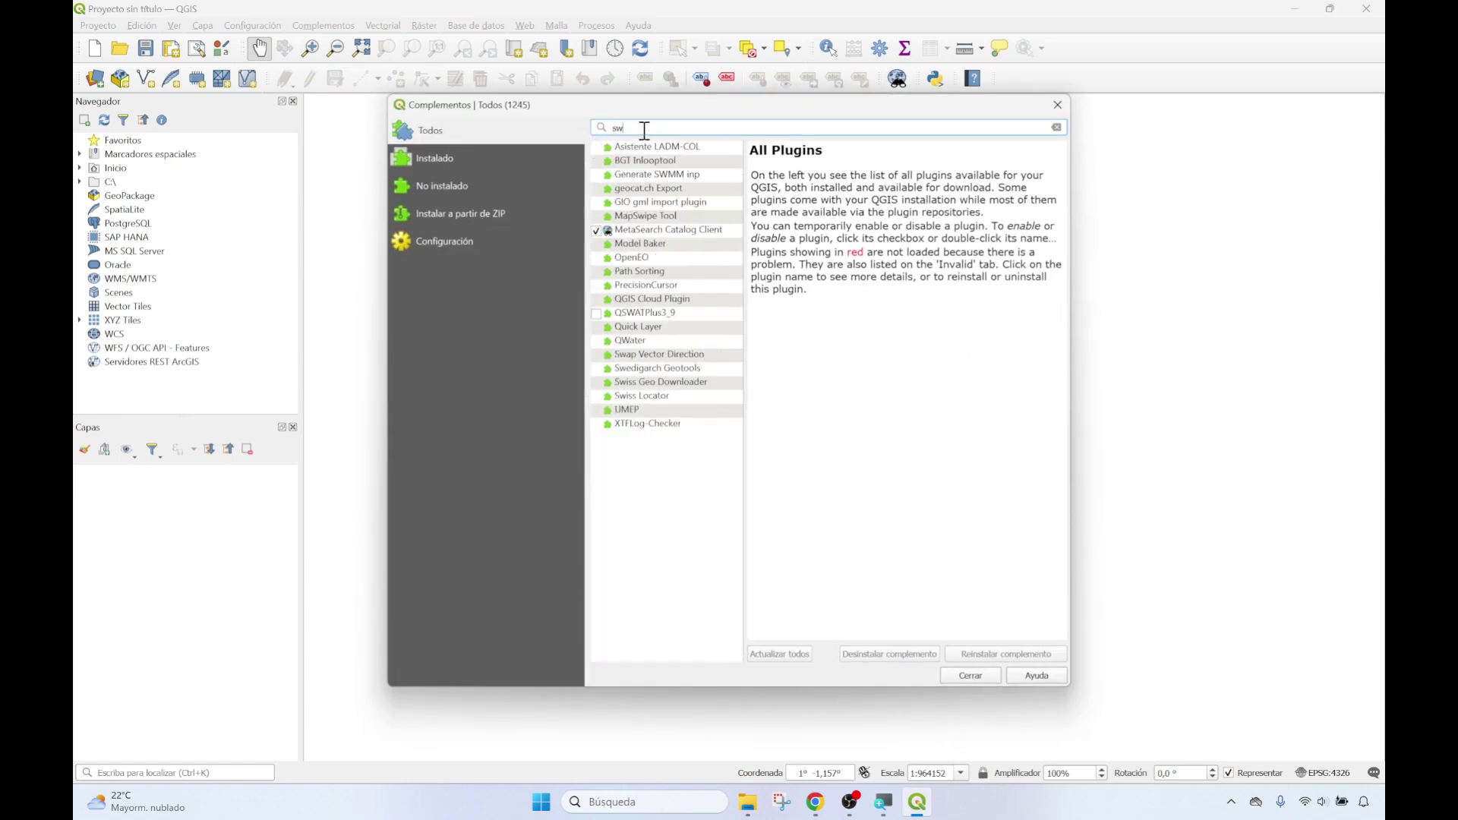
{"action": "type", "text": "at"}
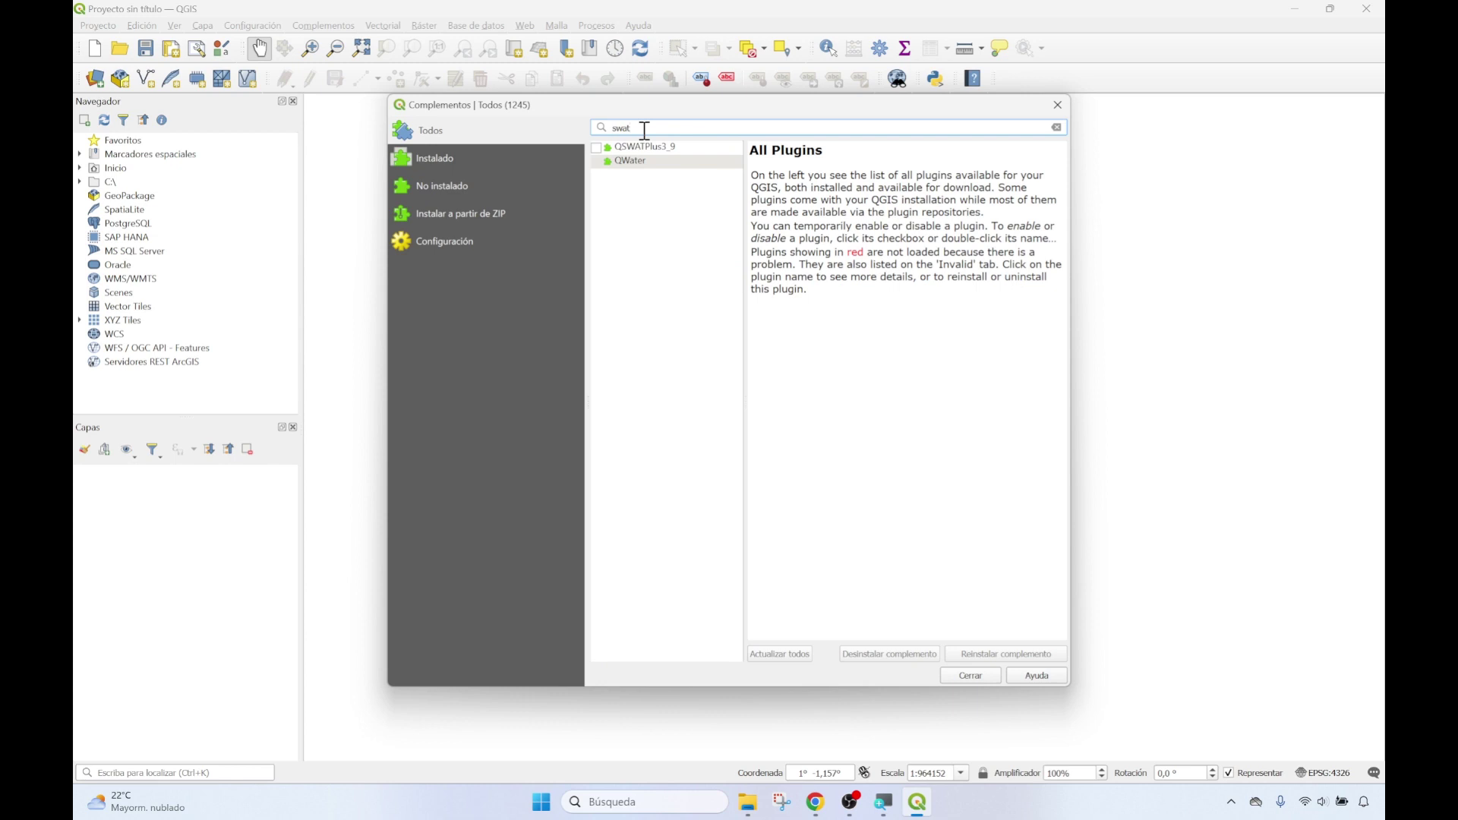
- Enable the QSWATPlus3_9 plugin, close the plugin manager and minimize QGIS
{"action": "left_click", "coordinate": [658, 146]}
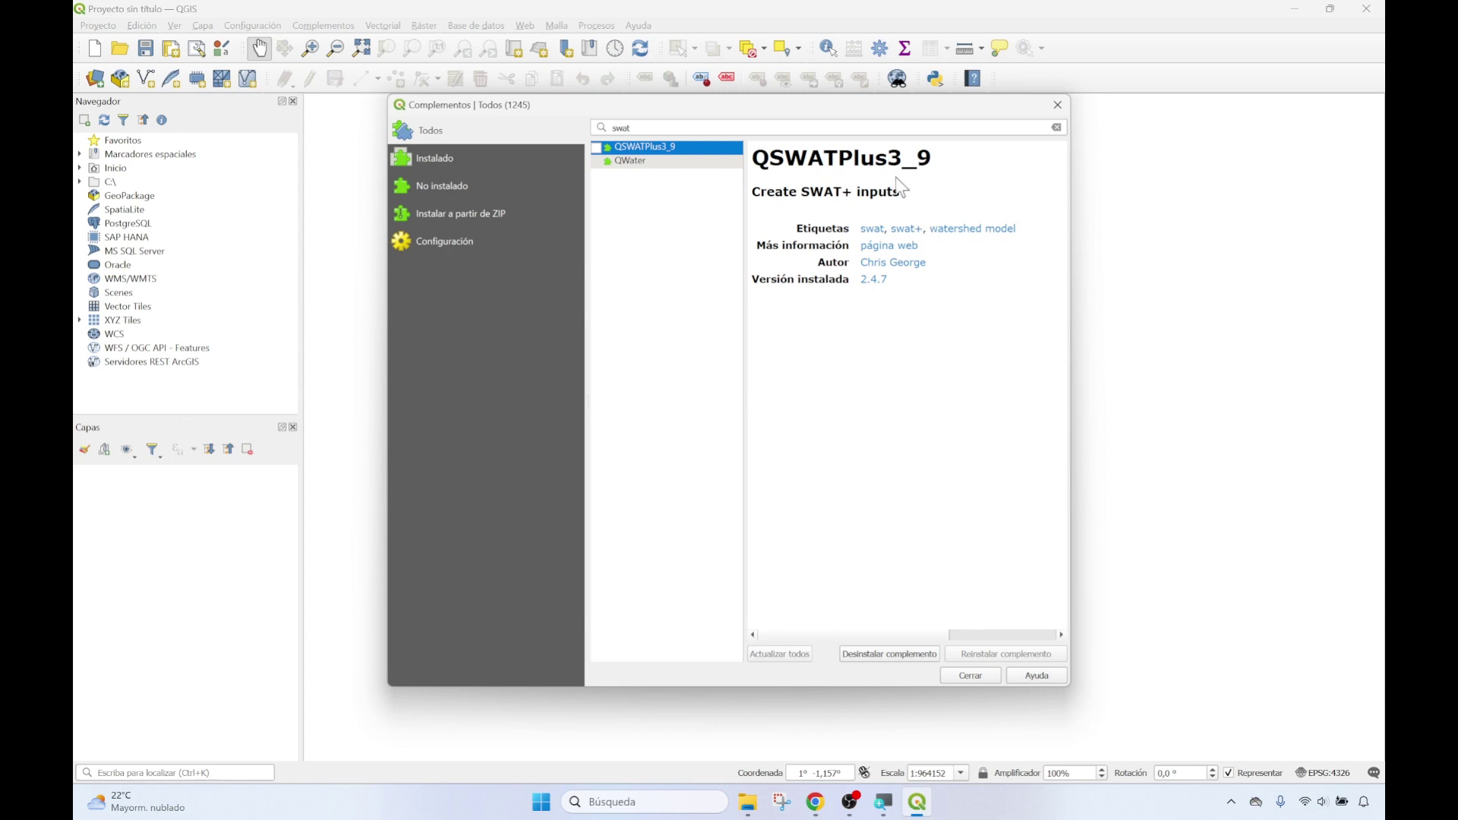
{"action": "left_click", "coordinate": [595, 147]}
{"action": "left_click", "coordinate": [595, 146]}
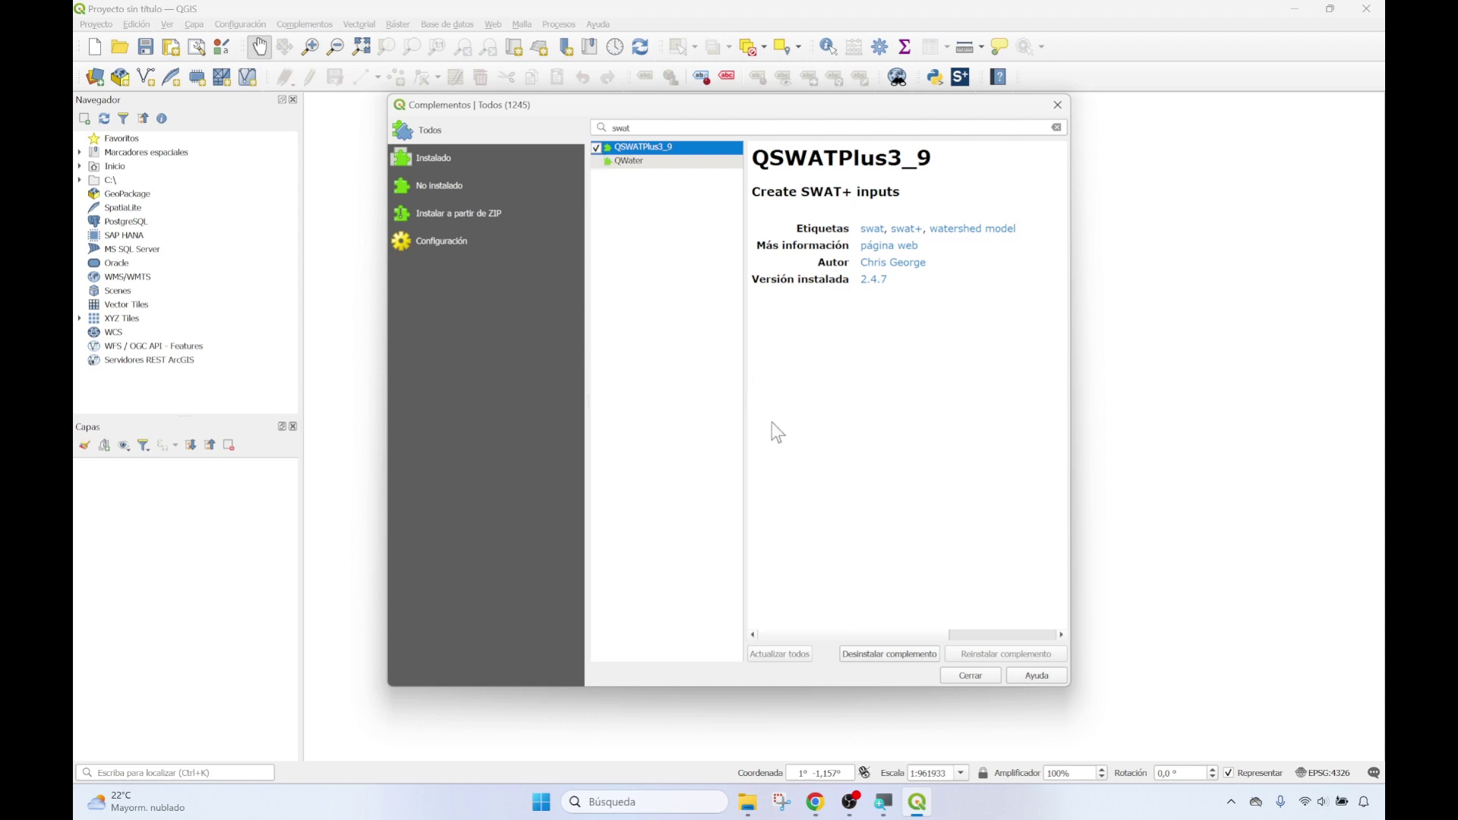
{"action": "left_click", "coordinate": [973, 678]}
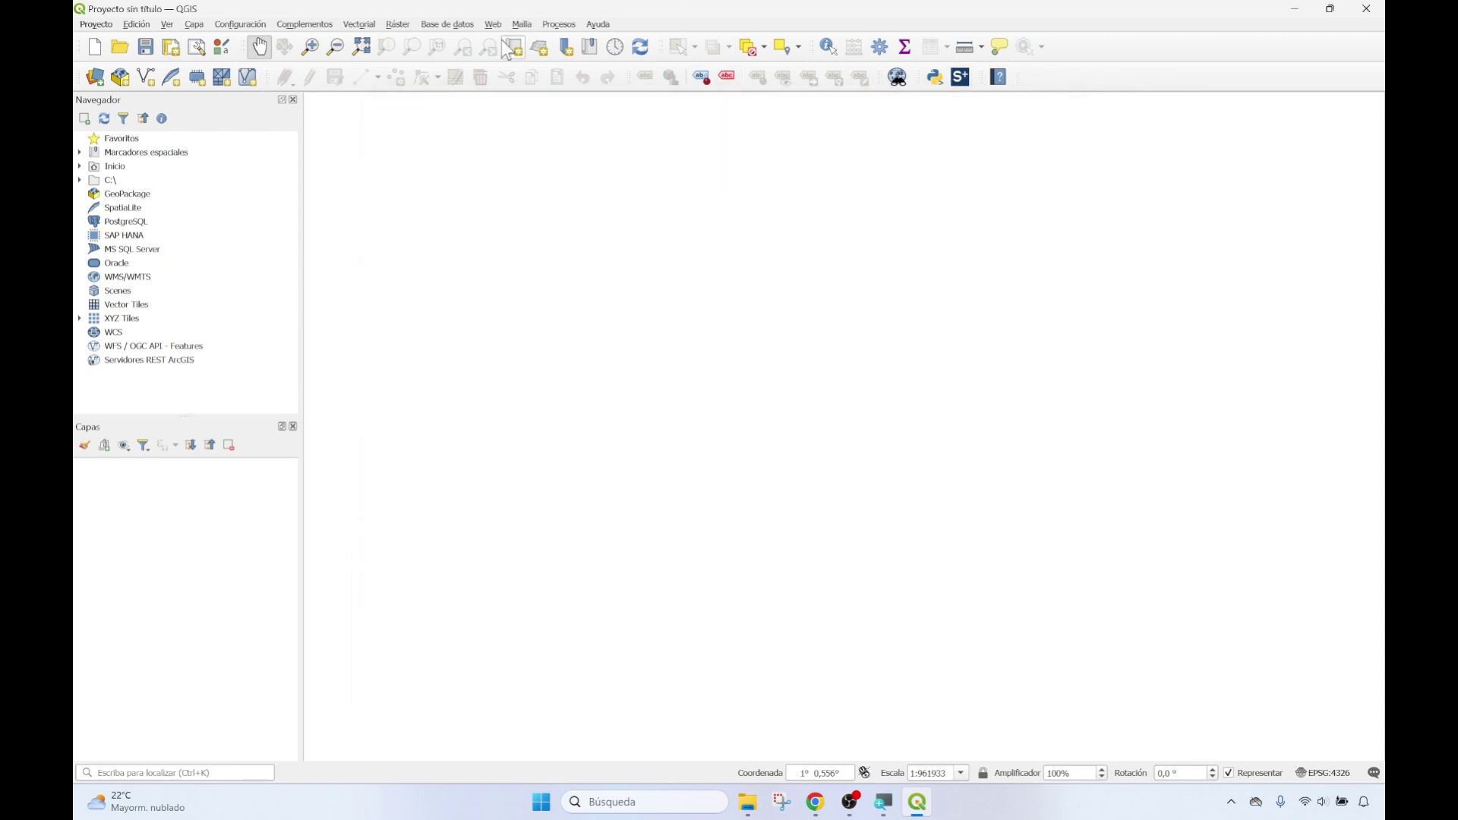
{"action": "left_click", "coordinate": [966, 85]}
{"action": "left_click", "coordinate": [1293, 10]}
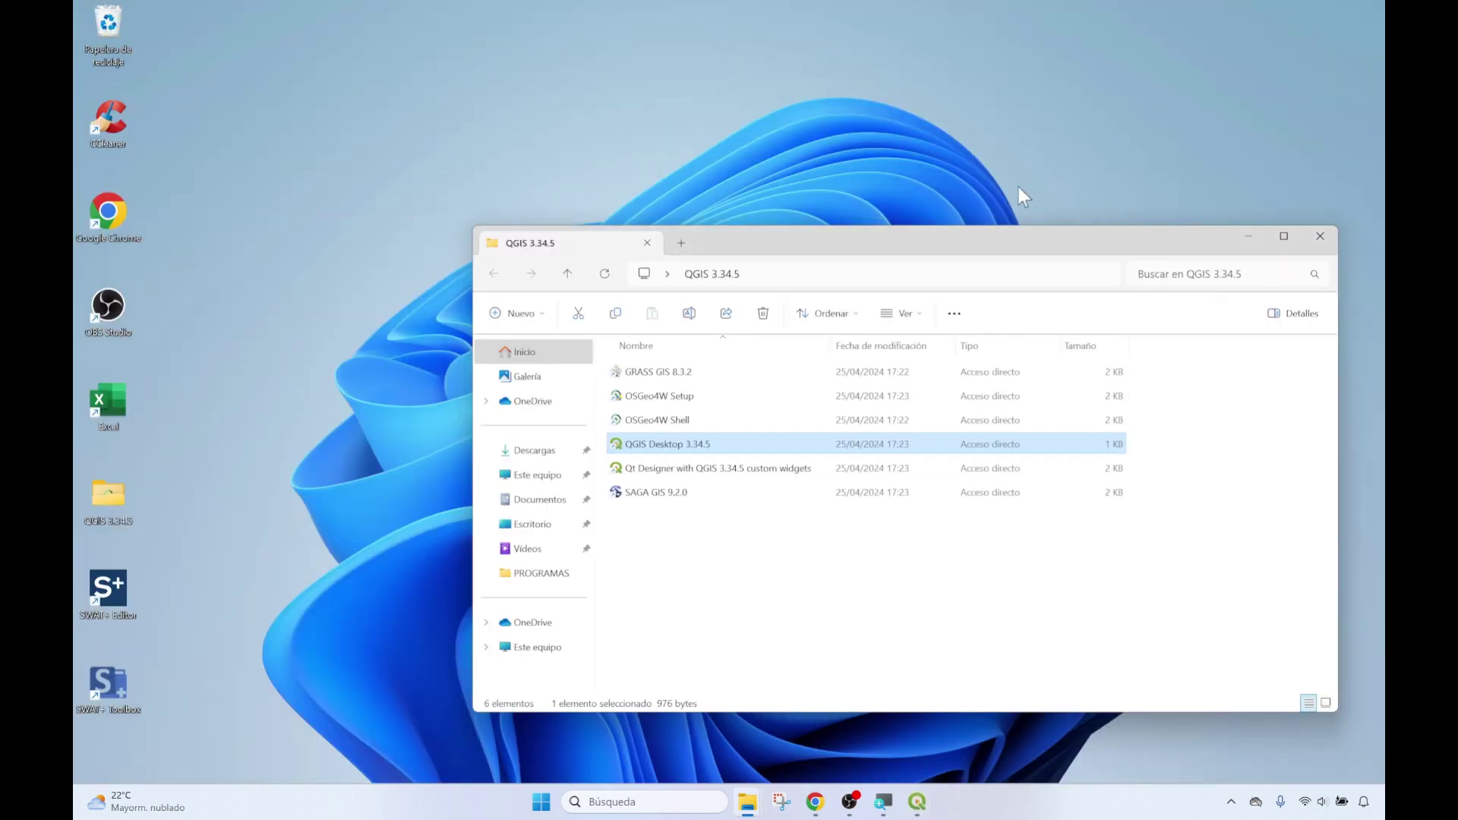
- Minimize the QGIS 3.34.5 folder window and open the Windows Defender Firewall page under system and security in the Control Panel
{"action": "left_click", "coordinate": [1246, 237]}
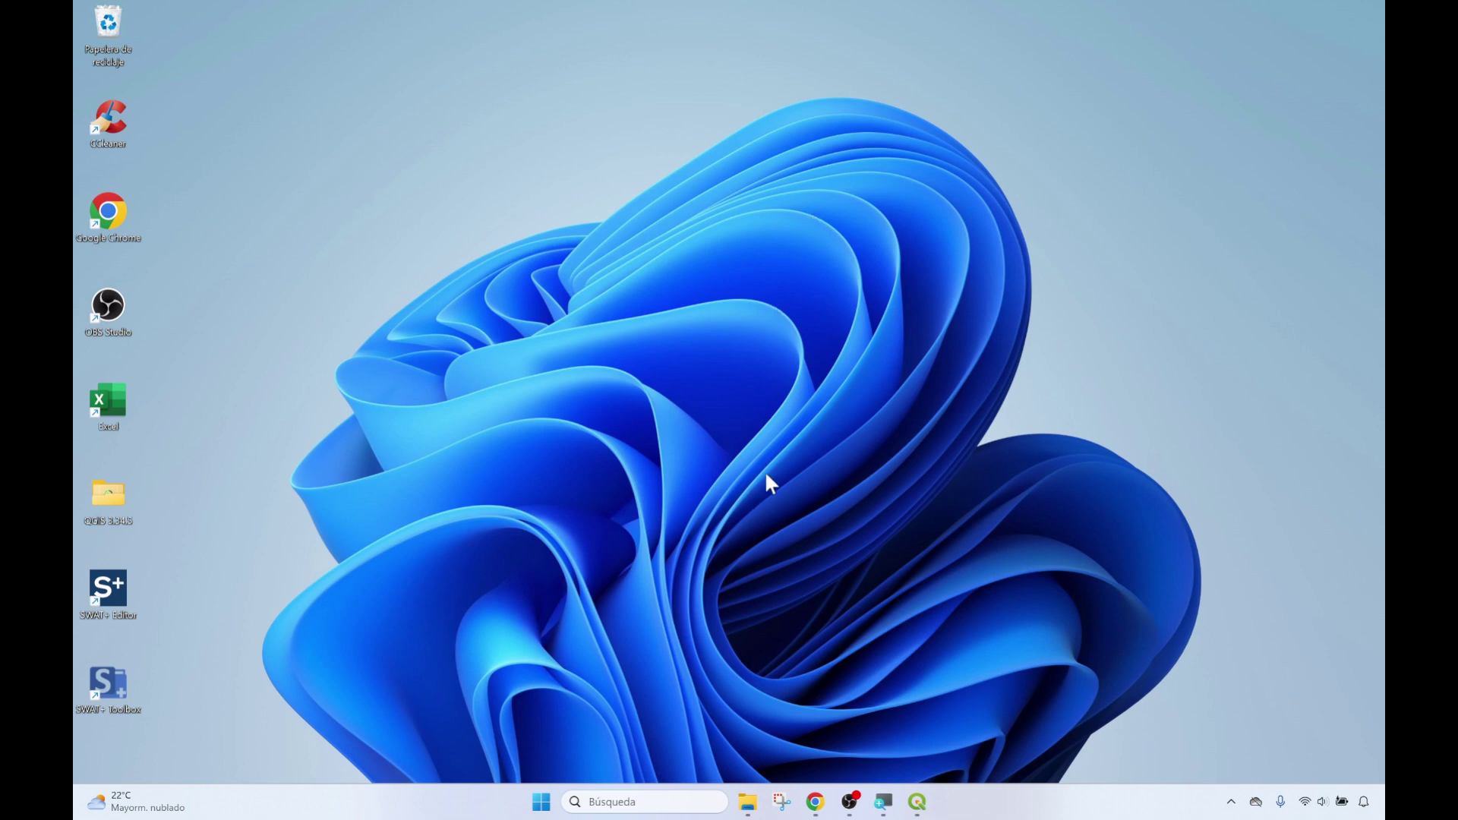
{"action": "left_click", "coordinate": [661, 801]}
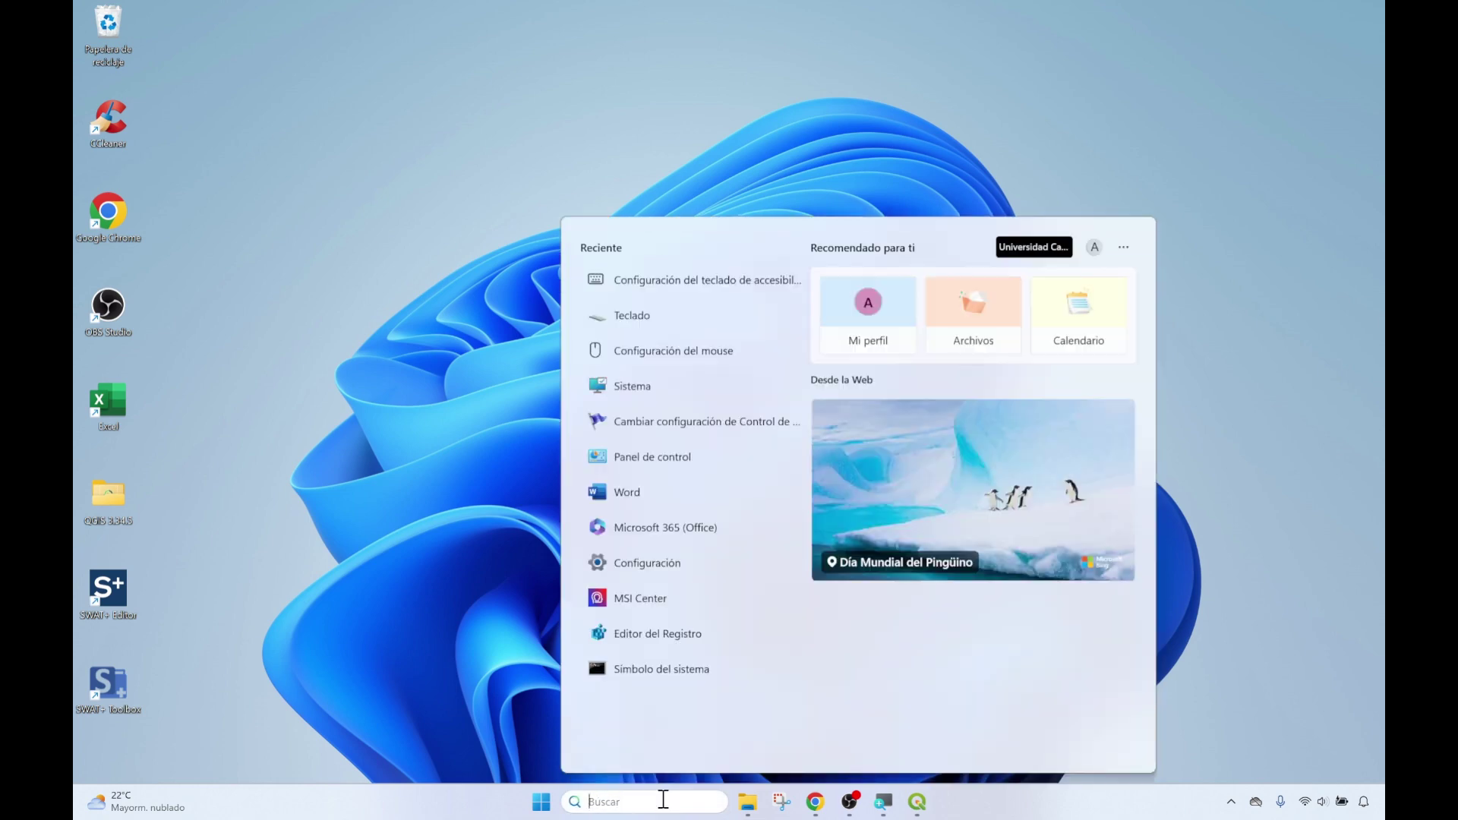
{"action": "type", "text": "panel de control"}
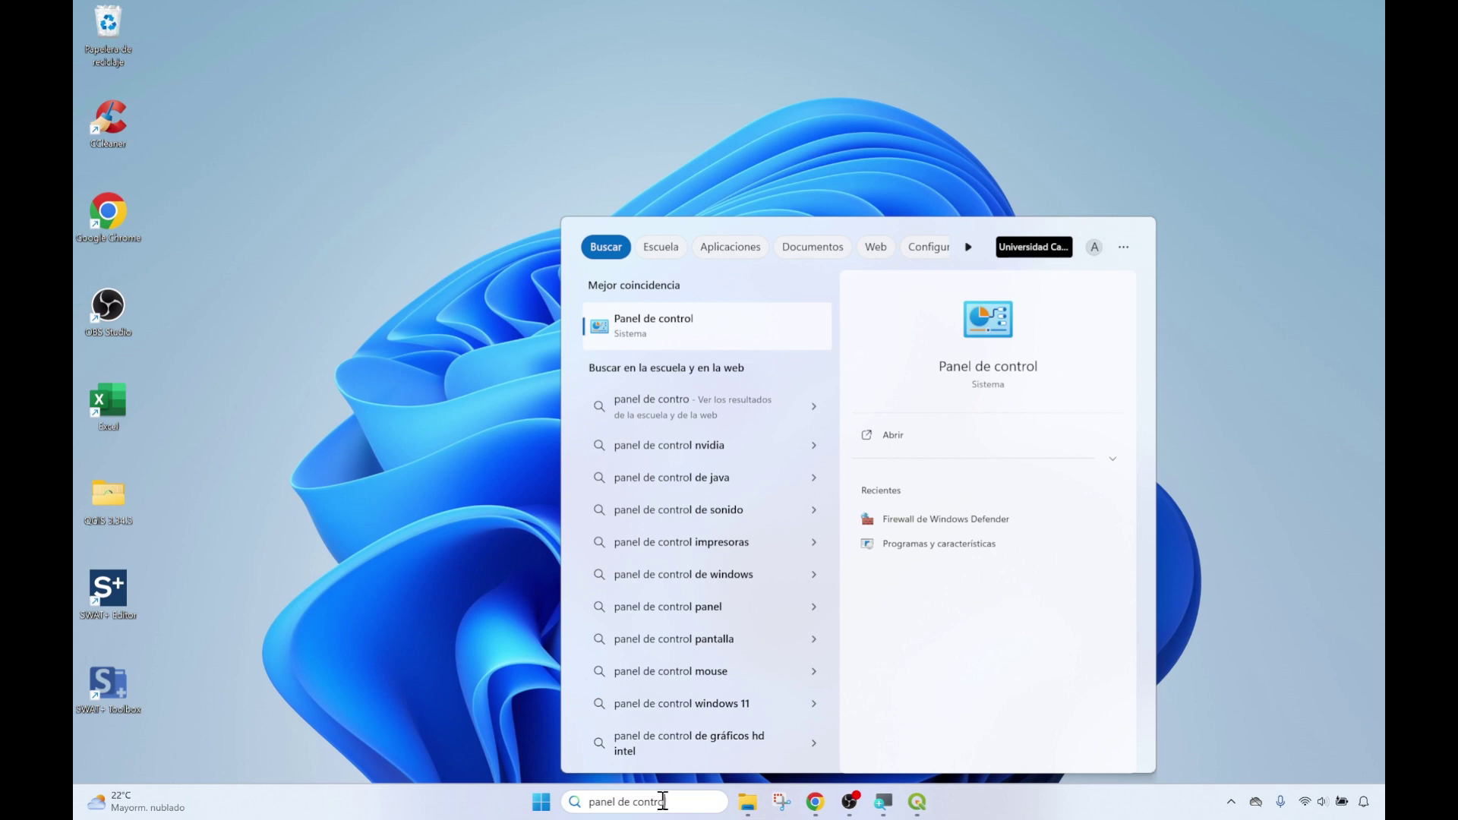
{"action": "left_click", "coordinate": [650, 334]}
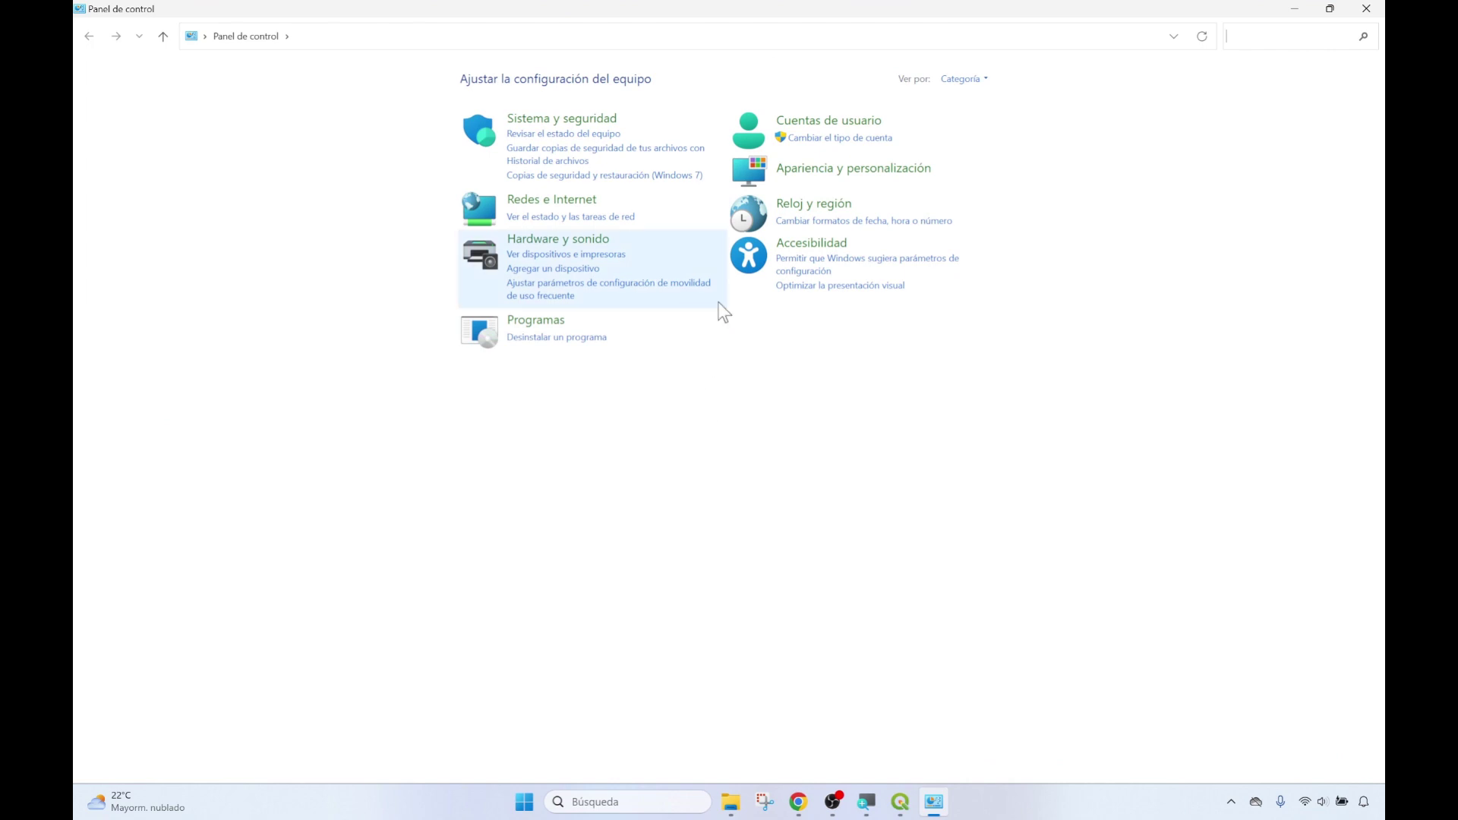
{"action": "left_click", "coordinate": [611, 121]}
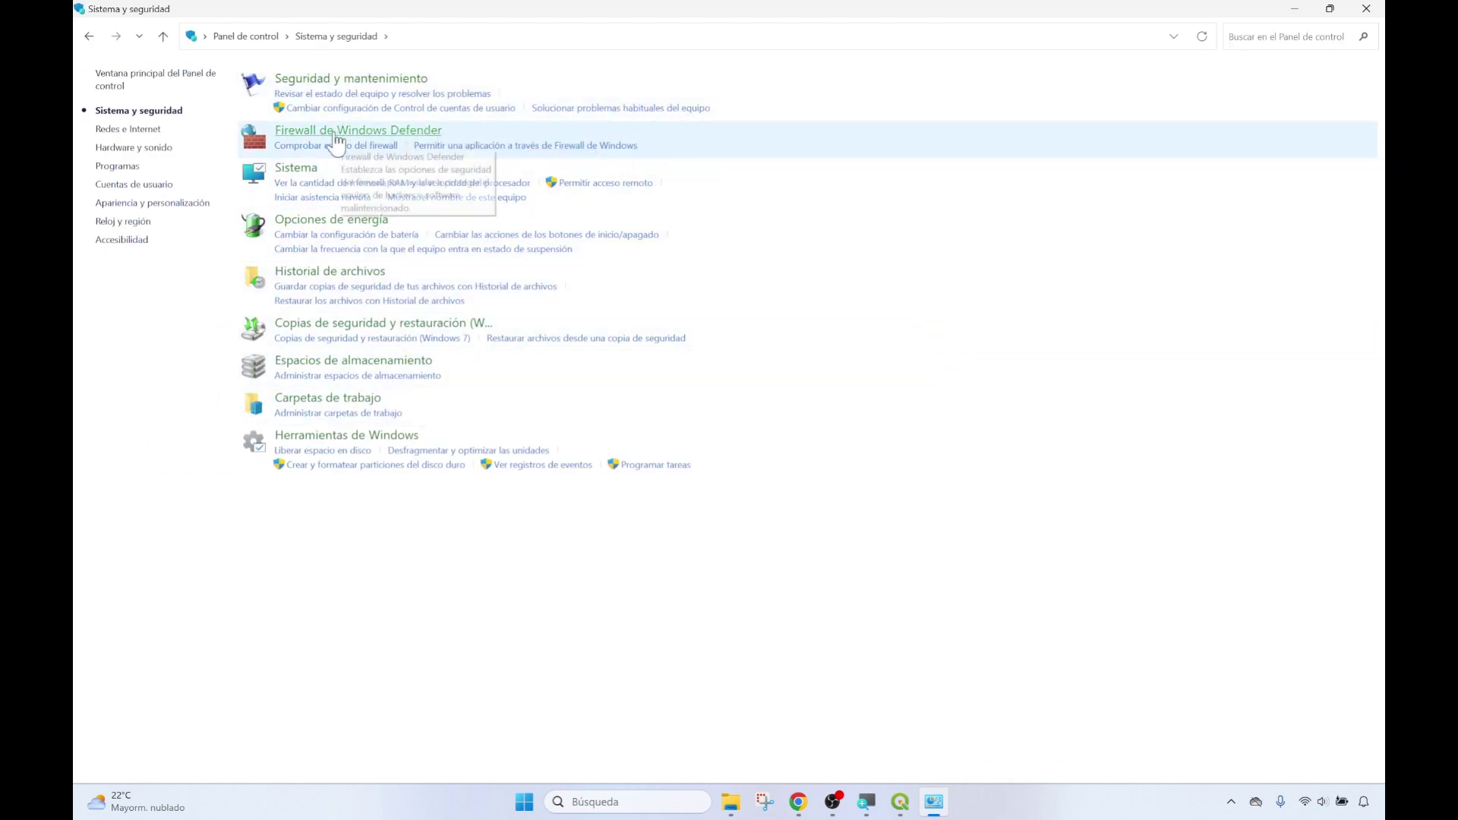
{"action": "left_click", "coordinate": [379, 130]}
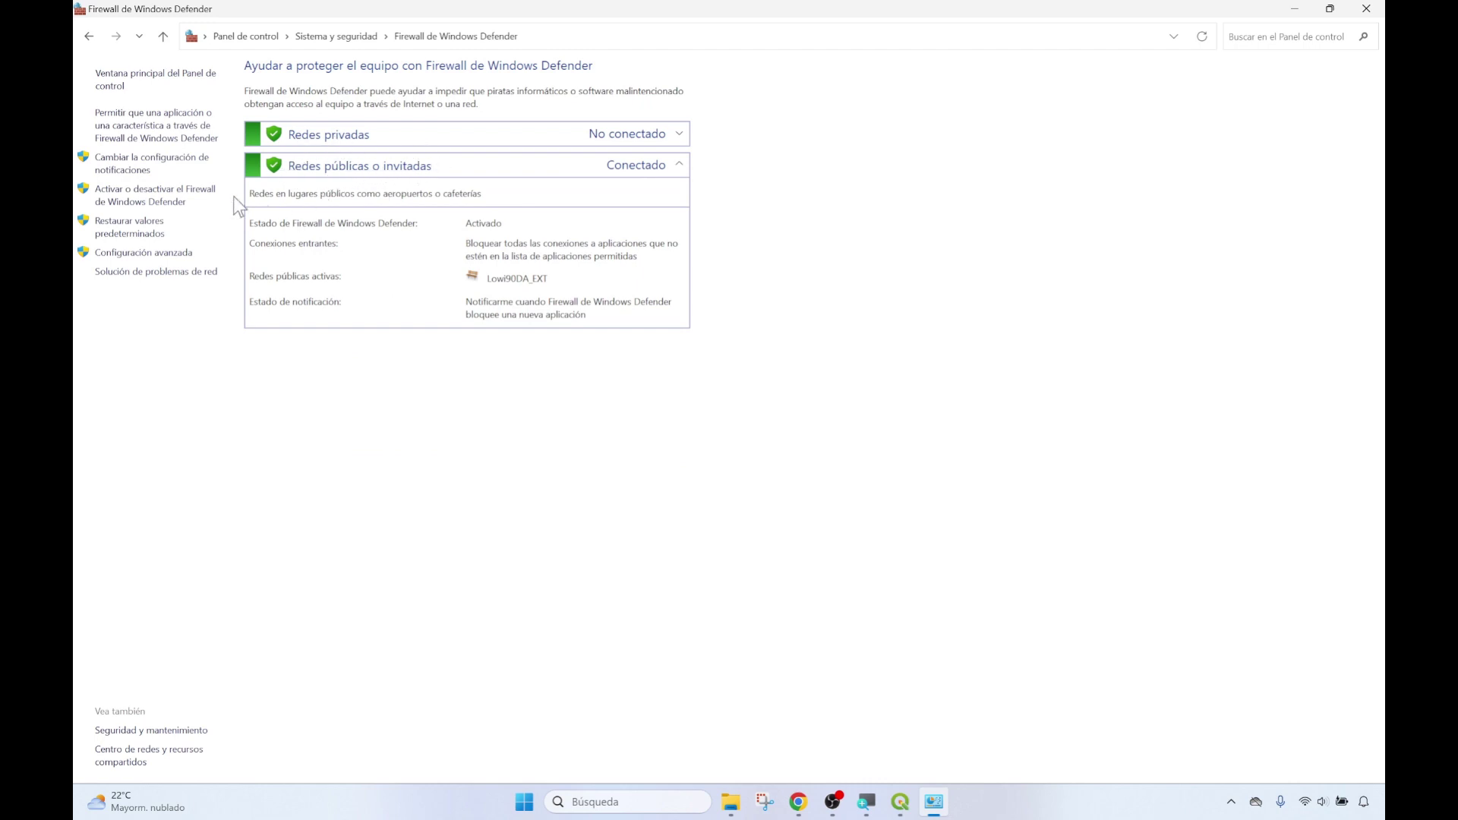
- Turn off Windows Defender Firewall for both private and public networks, dismiss the security notification and close the Control Panel
{"action": "left_click", "coordinate": [164, 201]}
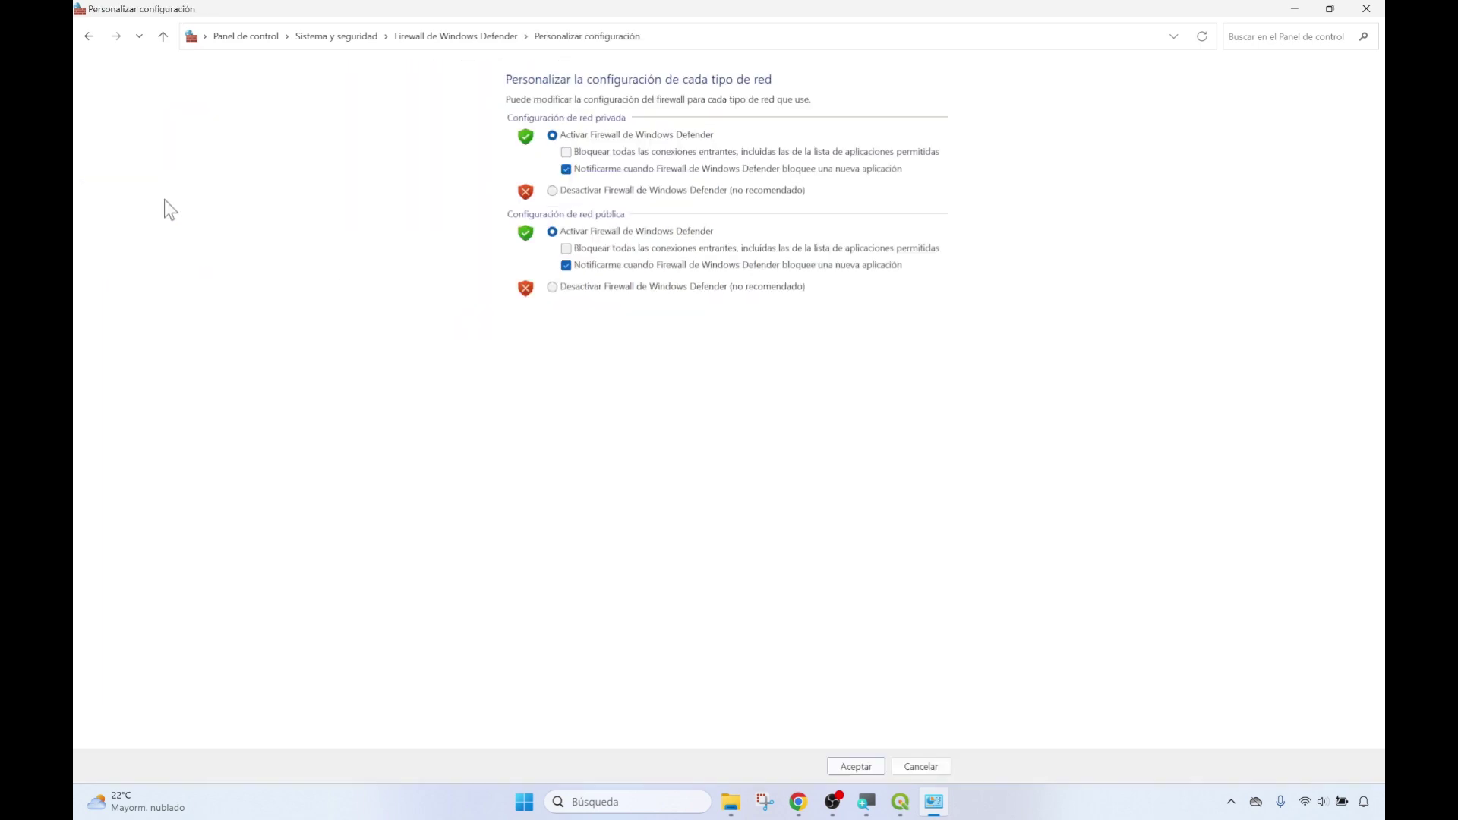
{"action": "left_click", "coordinate": [551, 191]}
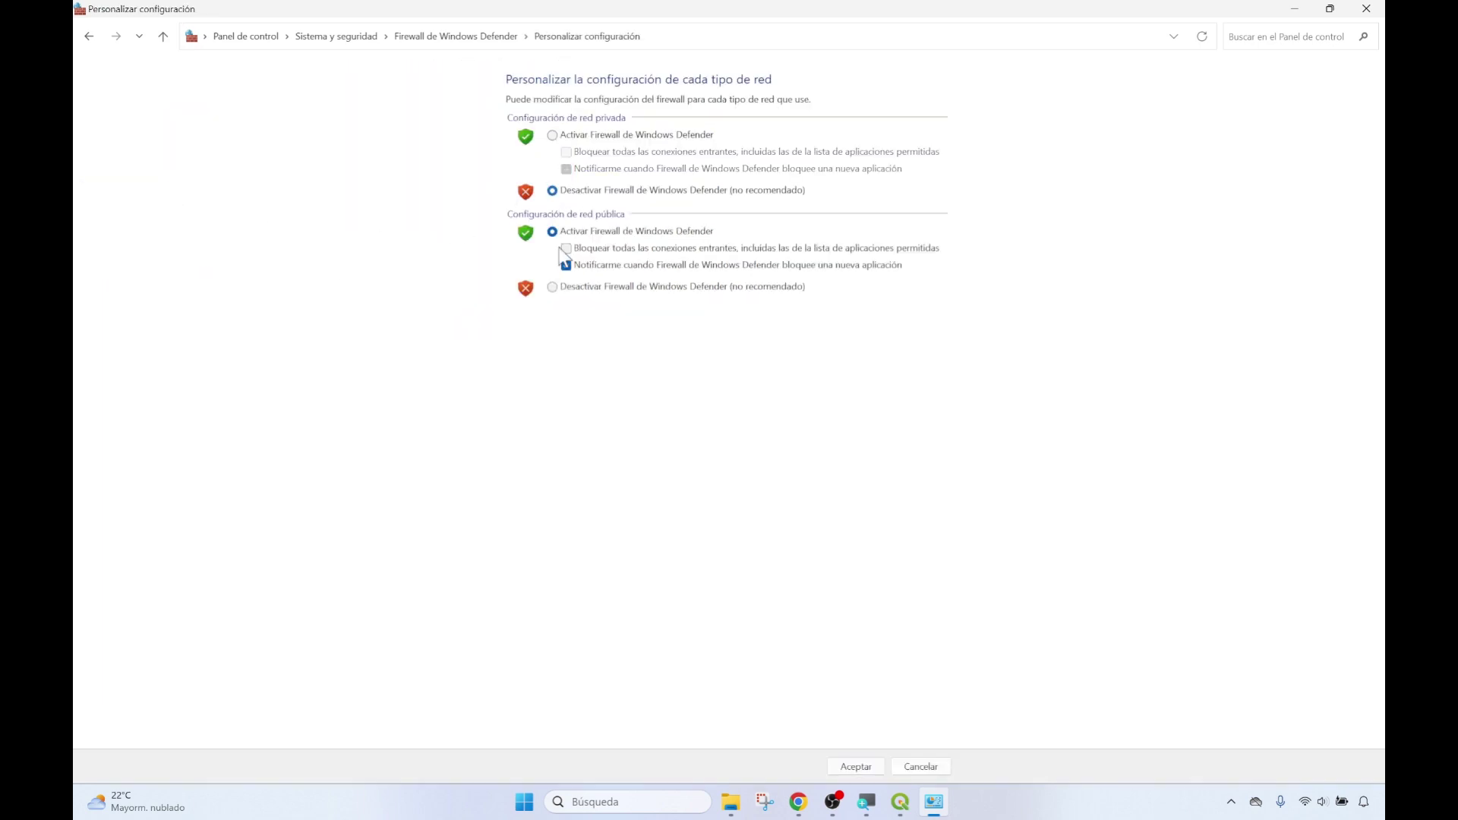
{"action": "left_click", "coordinate": [553, 287]}
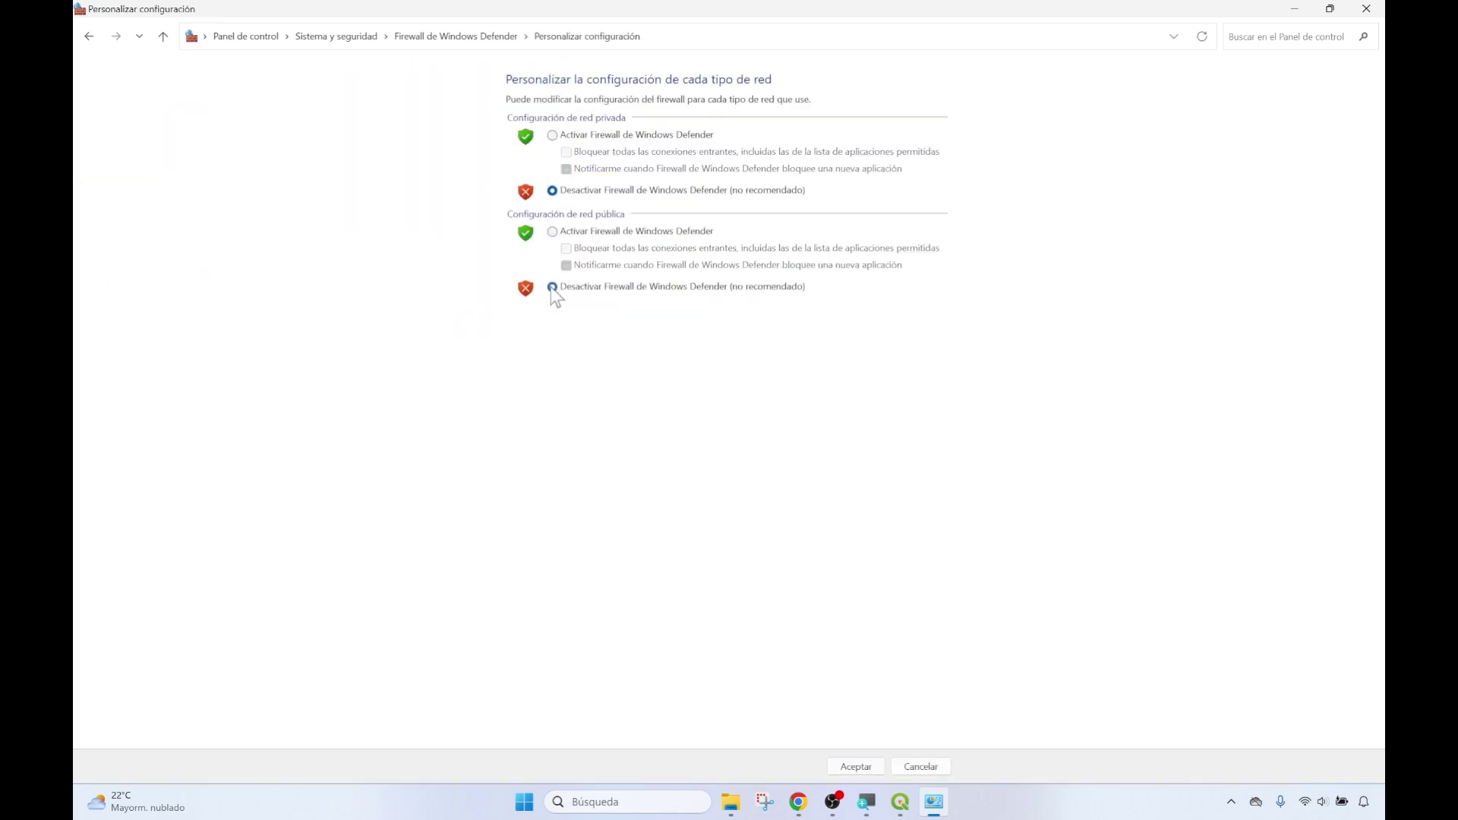
{"action": "left_click", "coordinate": [846, 768]}
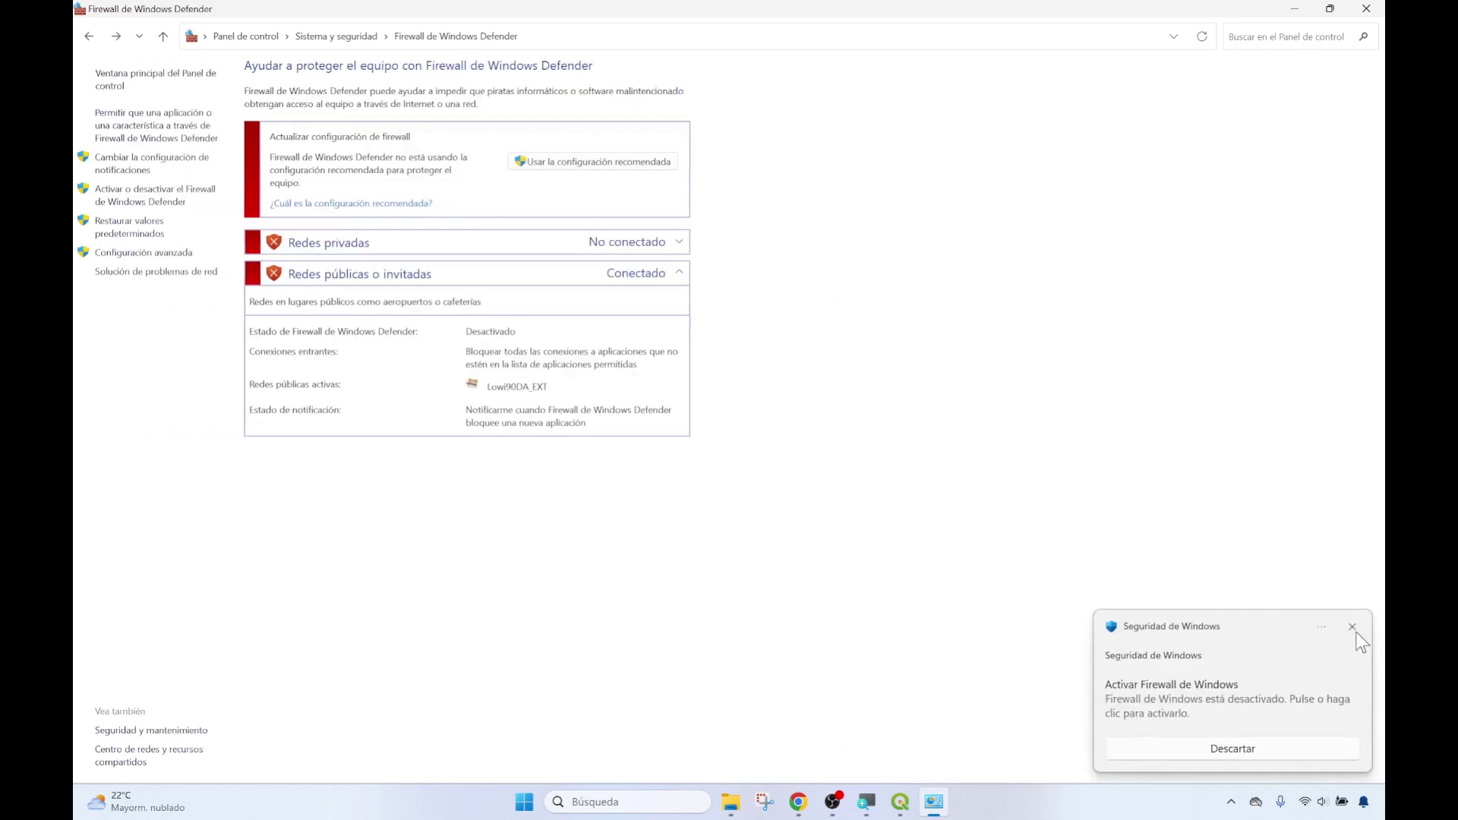
{"action": "left_click", "coordinate": [1353, 628]}
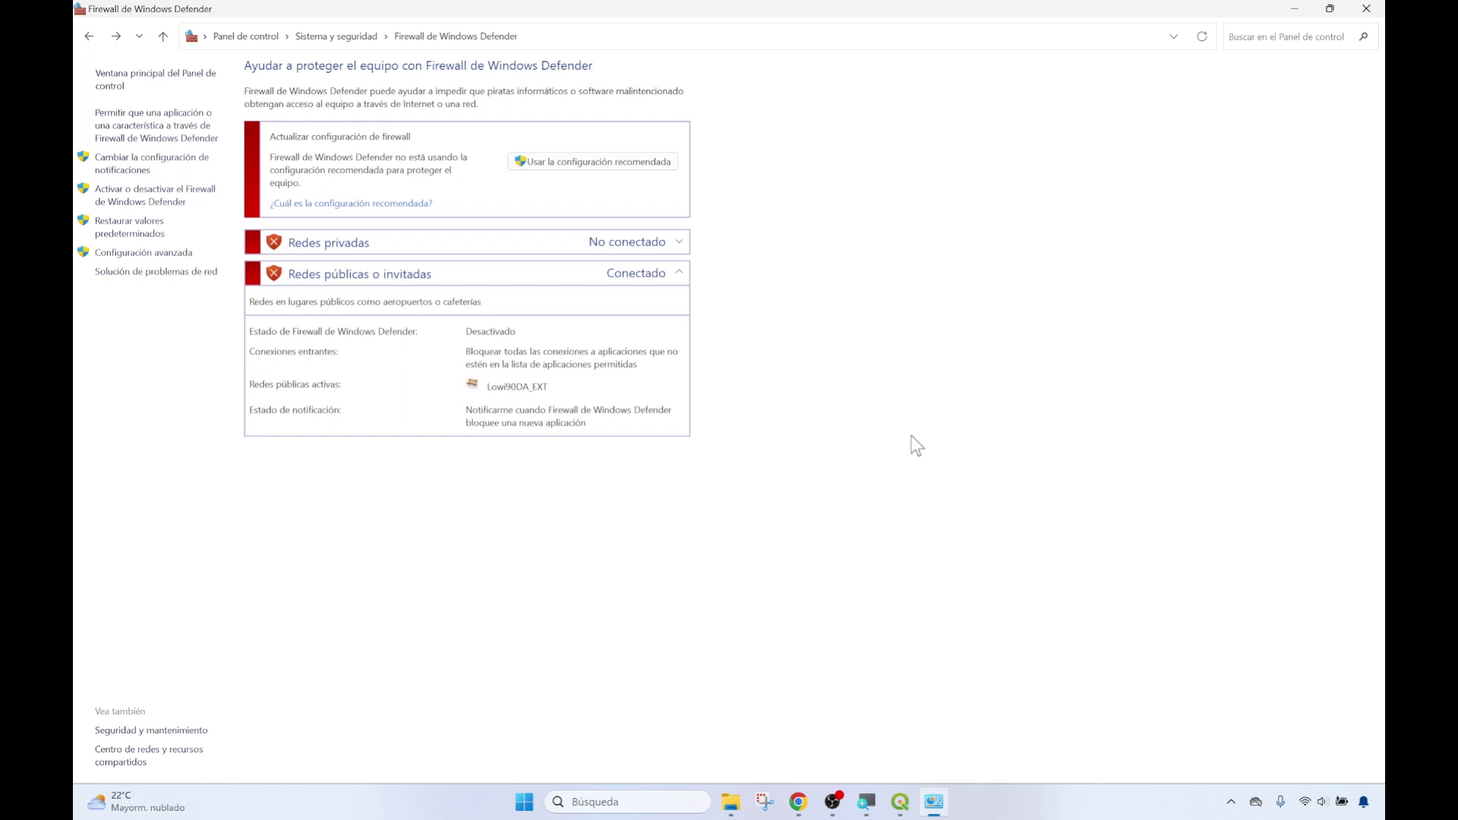
{"action": "left_click", "coordinate": [1366, 13]}
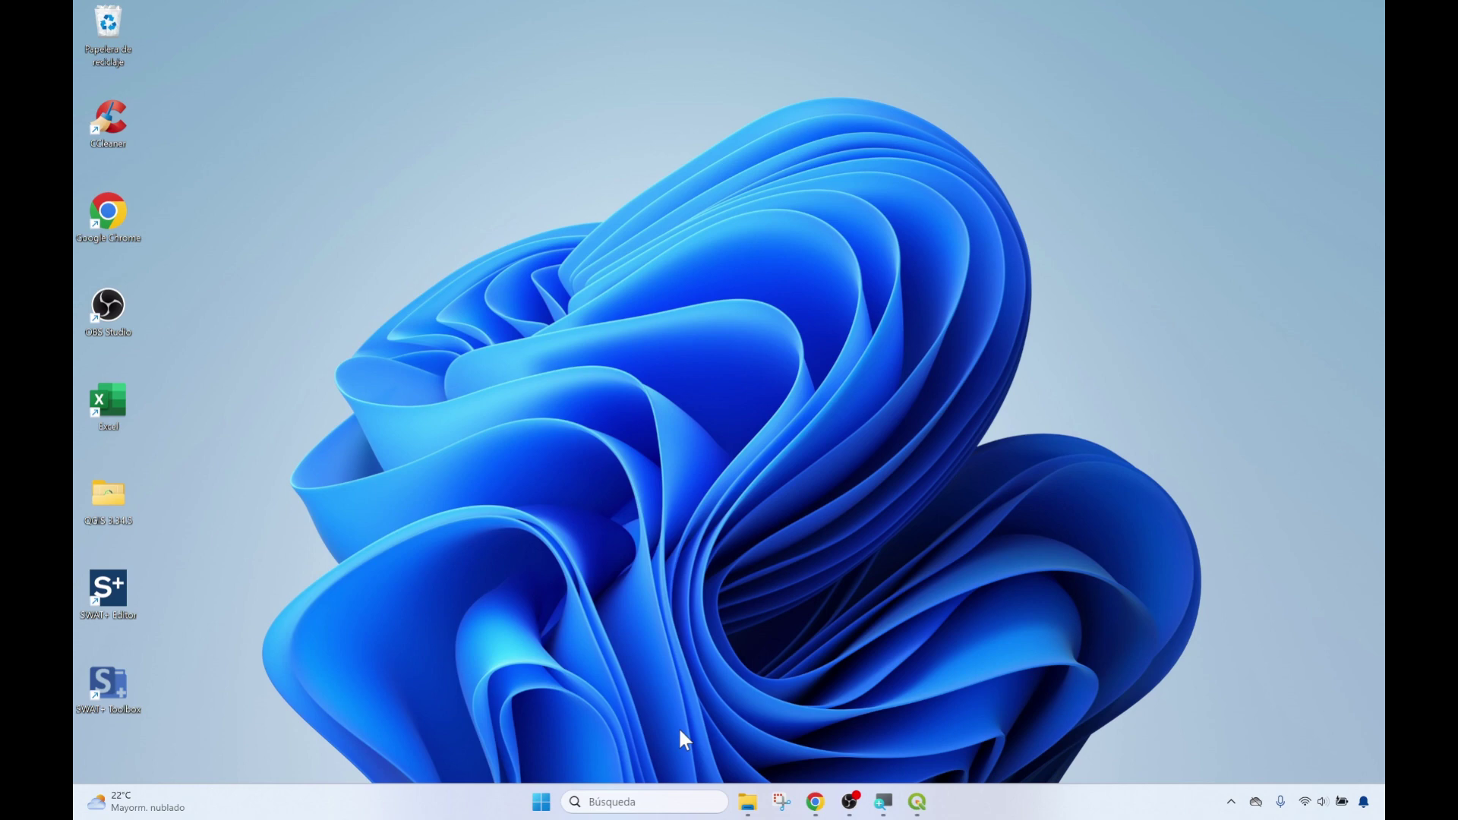
- Reopen the Control Panel, open the Region settings under clock and region, and move the dialog toward the middle of the screen
{"action": "left_click", "coordinate": [651, 804]}
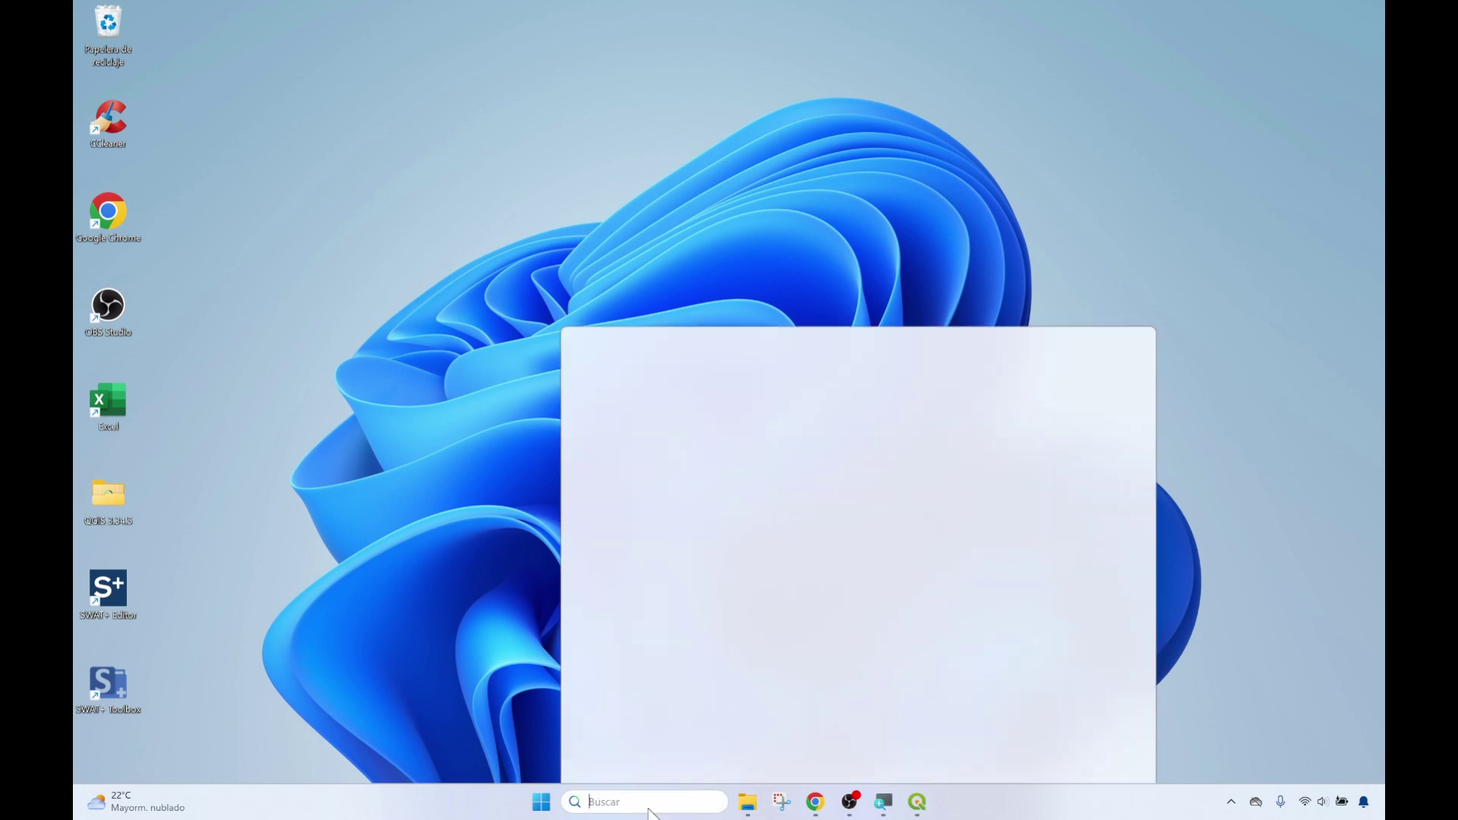
{"action": "type", "text": "panel"}
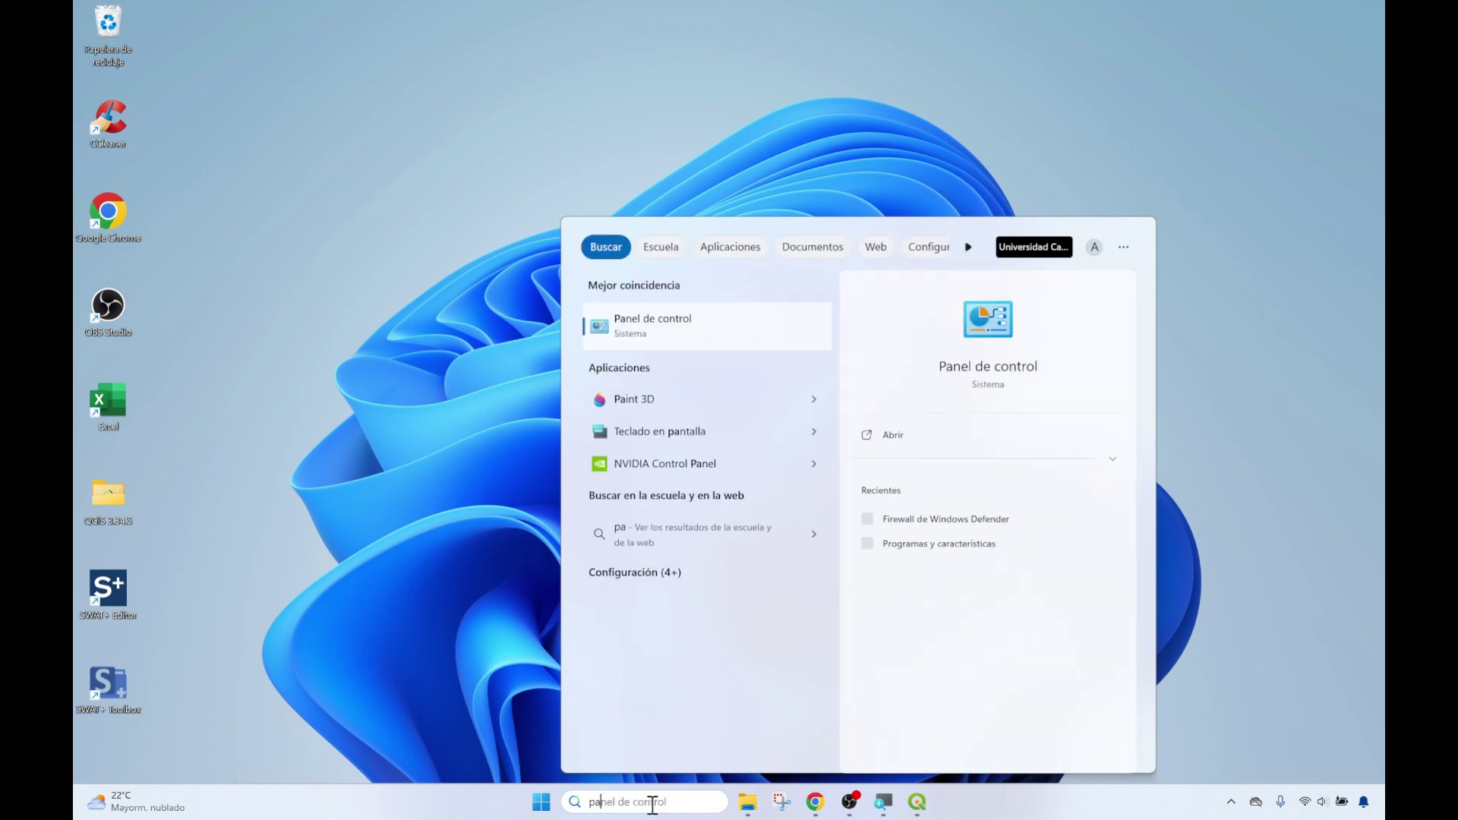
{"action": "type", "text": " de control"}
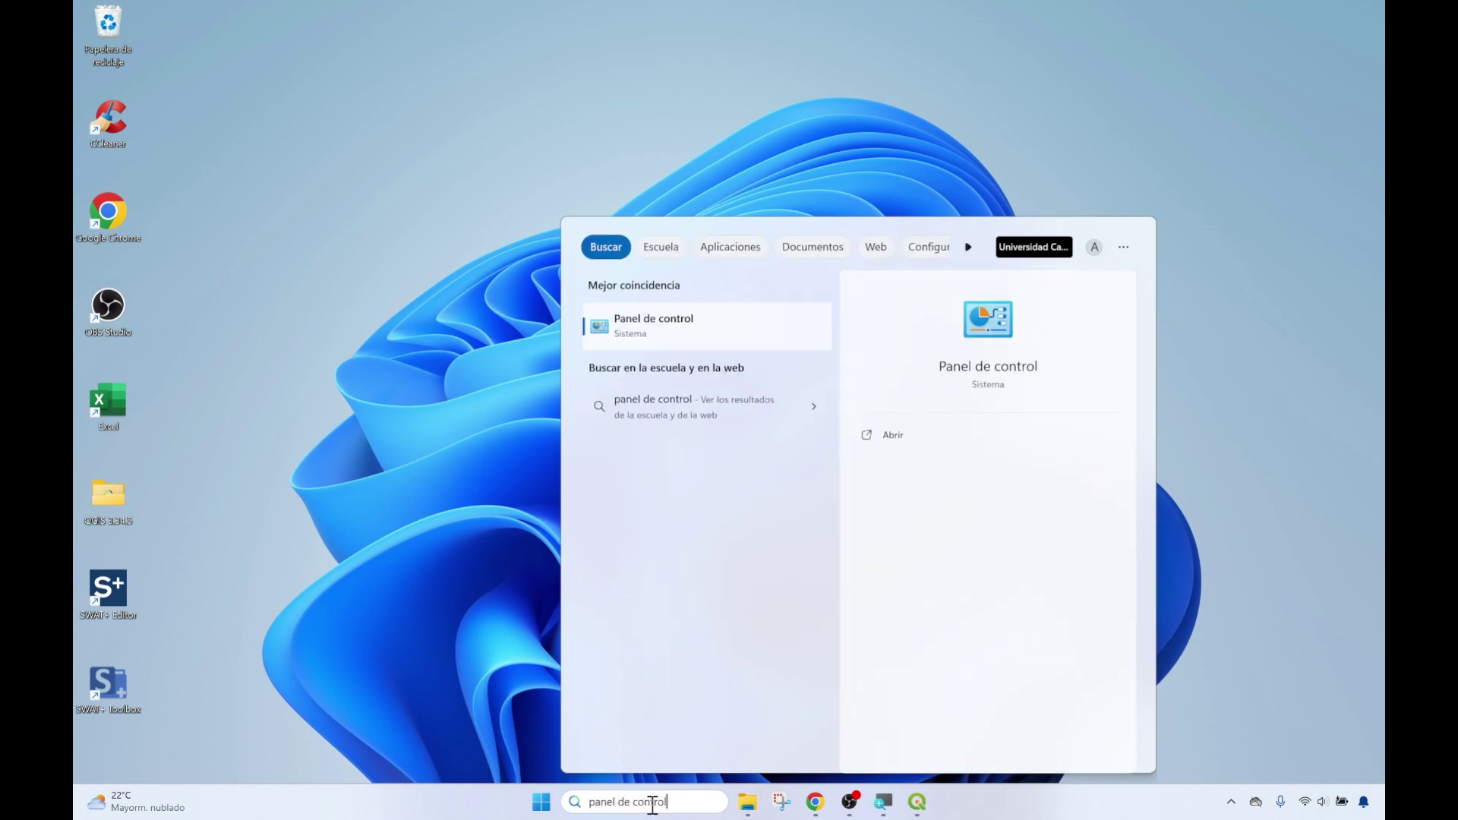
{"action": "left_click", "coordinate": [694, 331]}
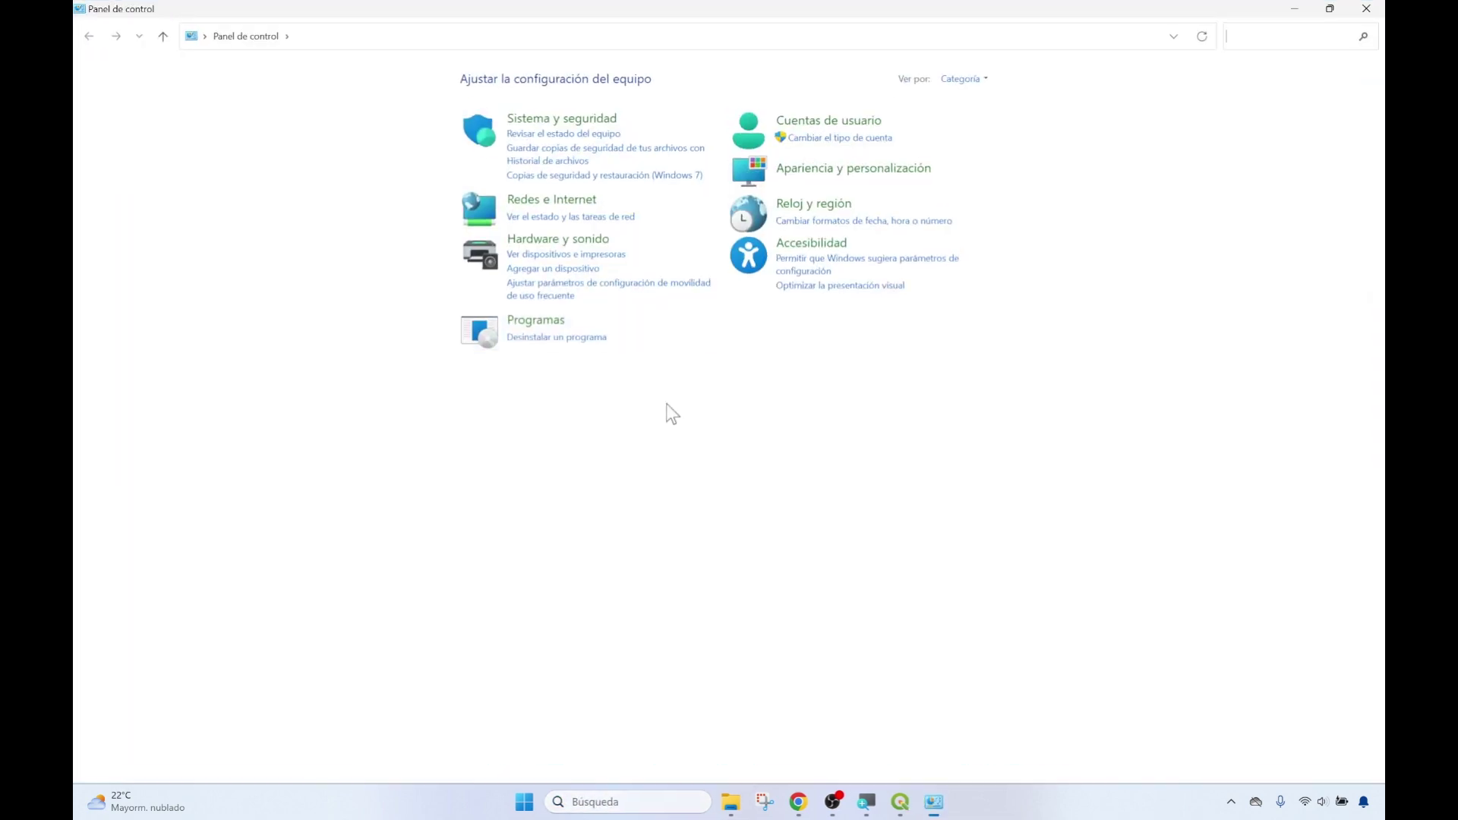
{"action": "left_click", "coordinate": [811, 213]}
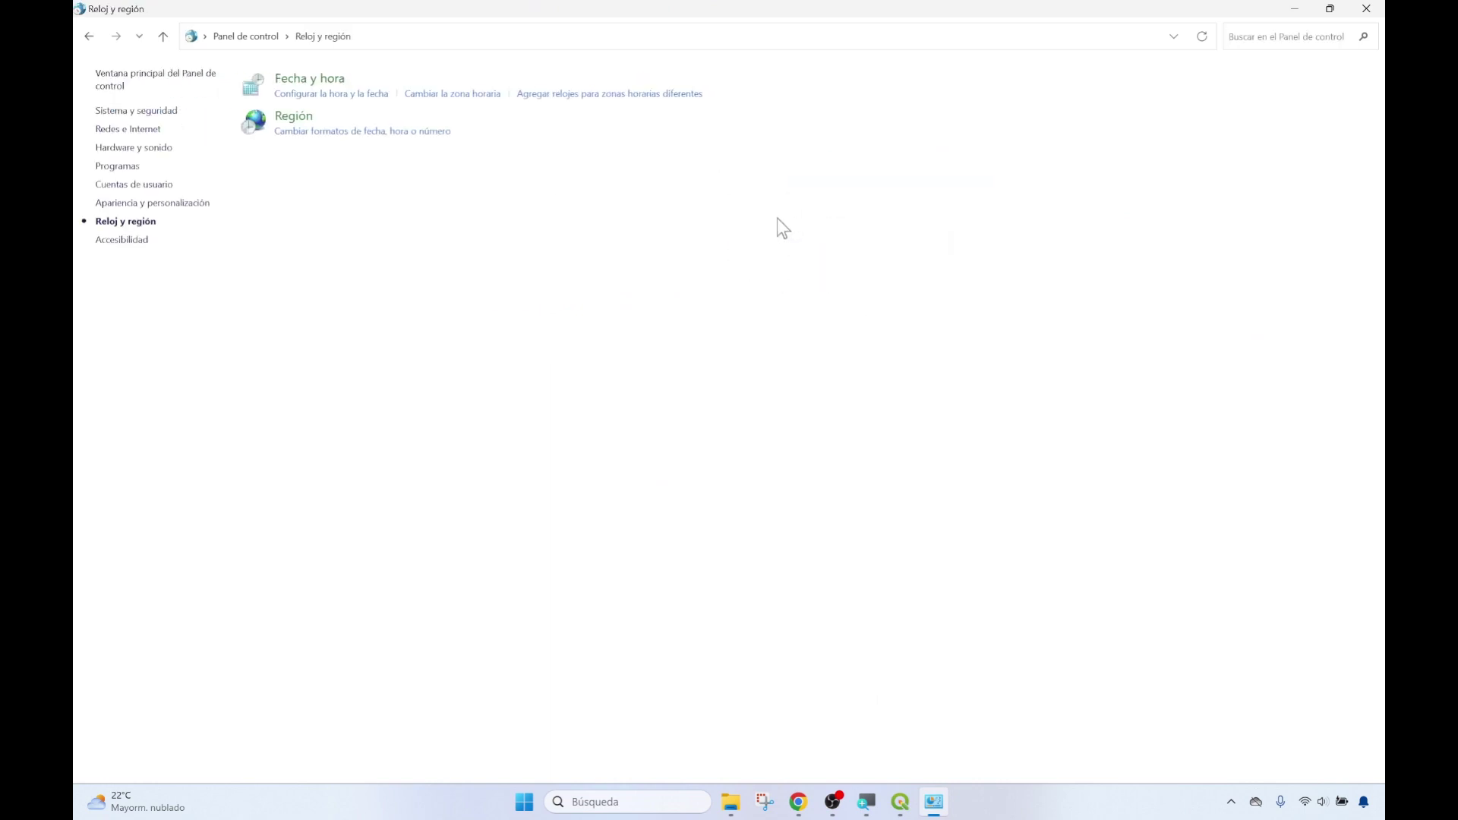
{"action": "left_click", "coordinate": [307, 119]}
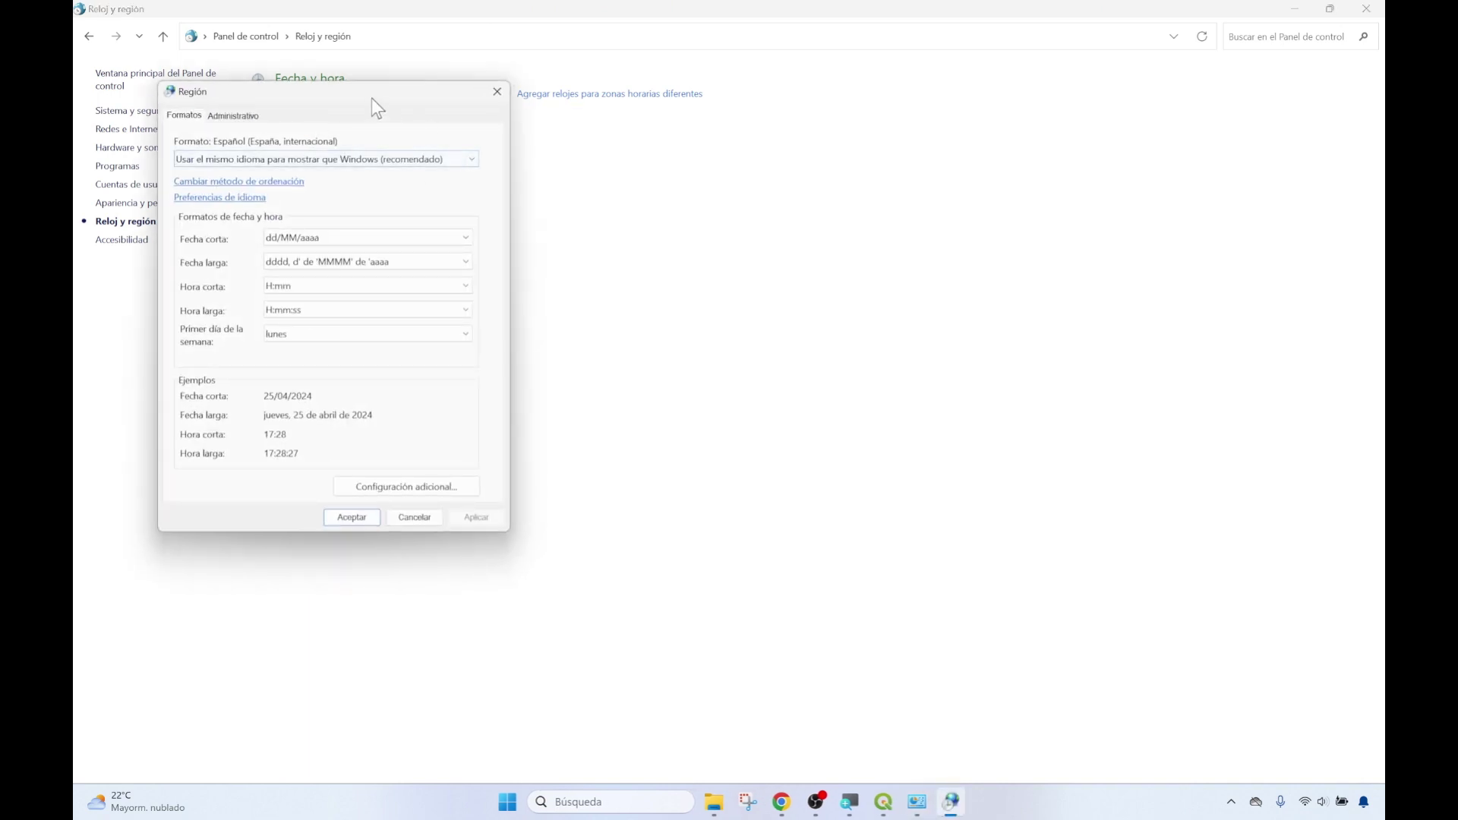
{"action": "left_click_drag", "start_coordinate": [371, 98], "coordinate": [709, 147]}
- Set the regional format to Inglés (Estados Unidos), apply the change, accept the dialog and minimize the Control Panel
{"action": "left_click", "coordinate": [805, 208]}
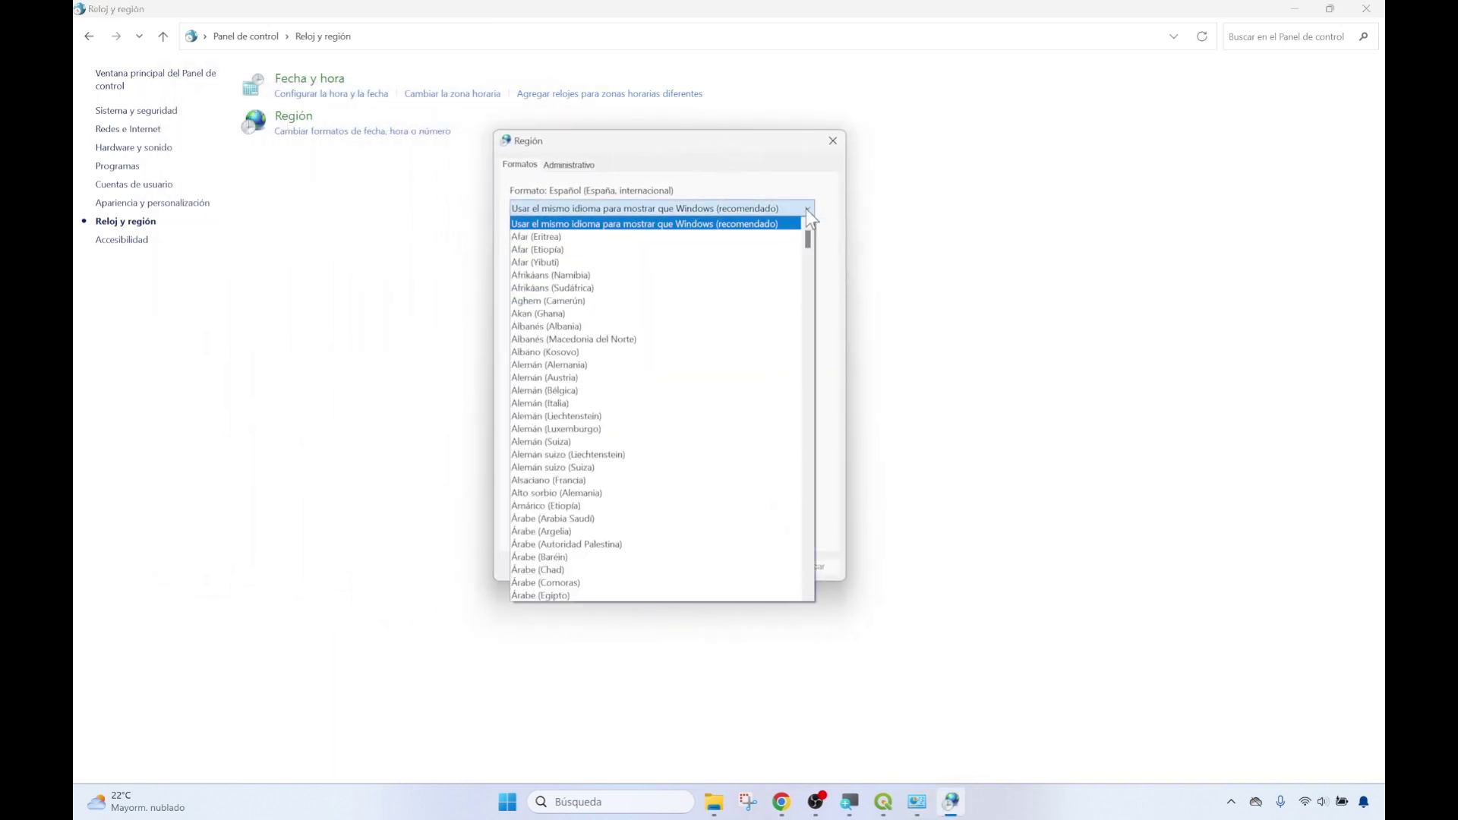
{"action": "key", "text": "i"}
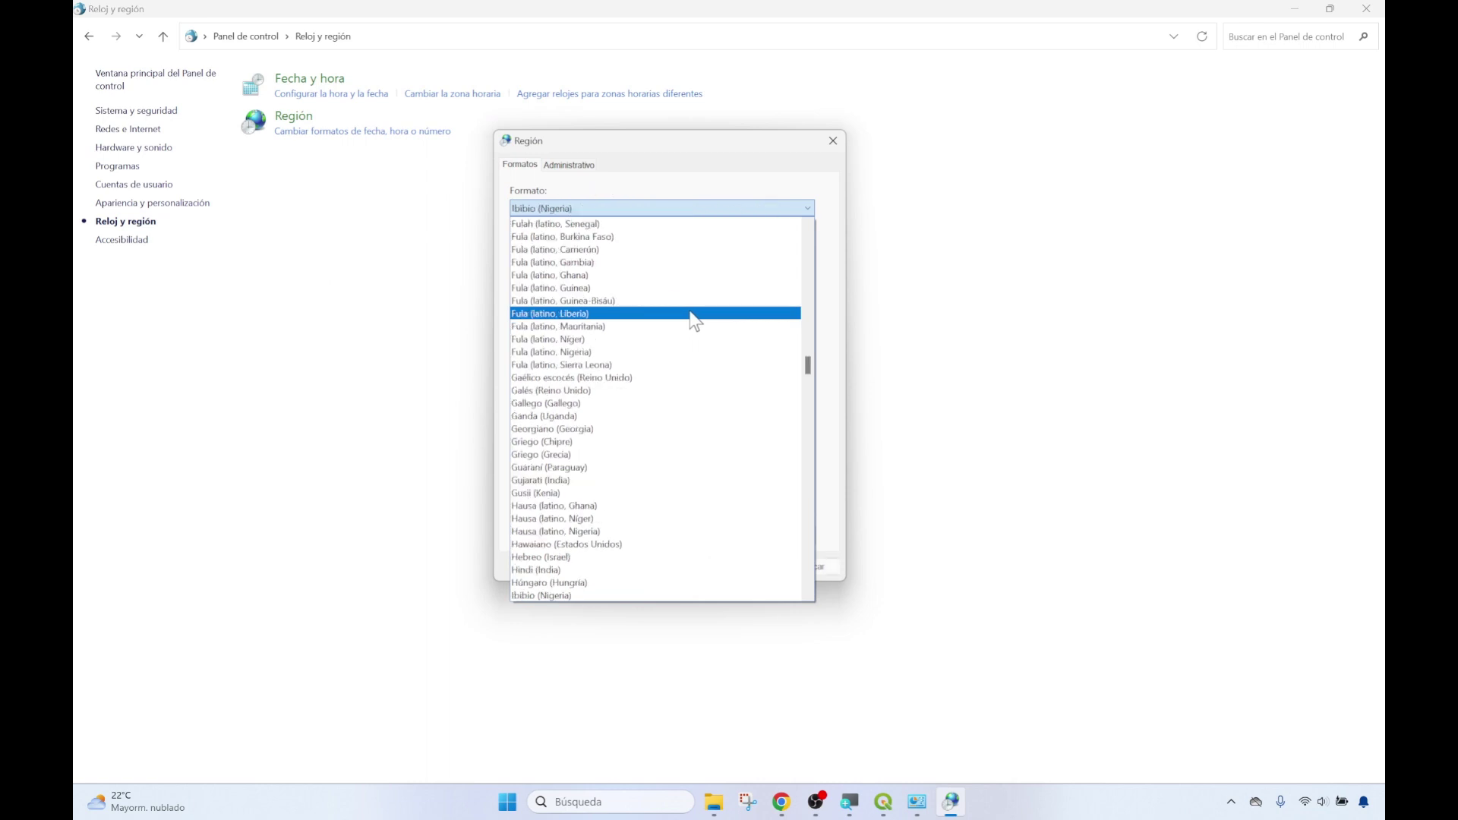
{"action": "scroll", "coordinate": [693, 319], "scroll_direction": "down", "scroll_amount": 10}
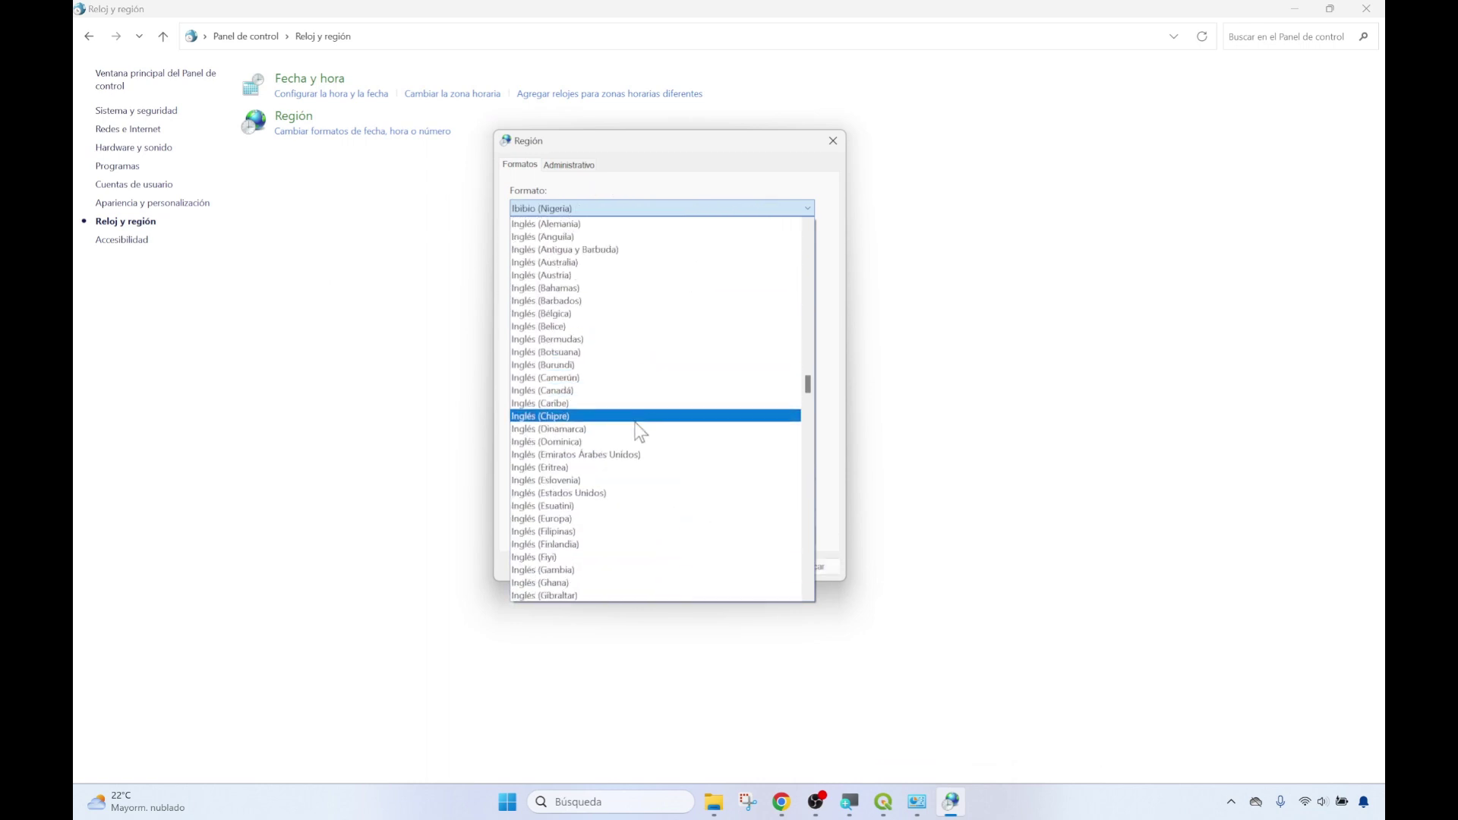
{"action": "scroll", "coordinate": [640, 431], "scroll_direction": "down", "scroll_amount": 1}
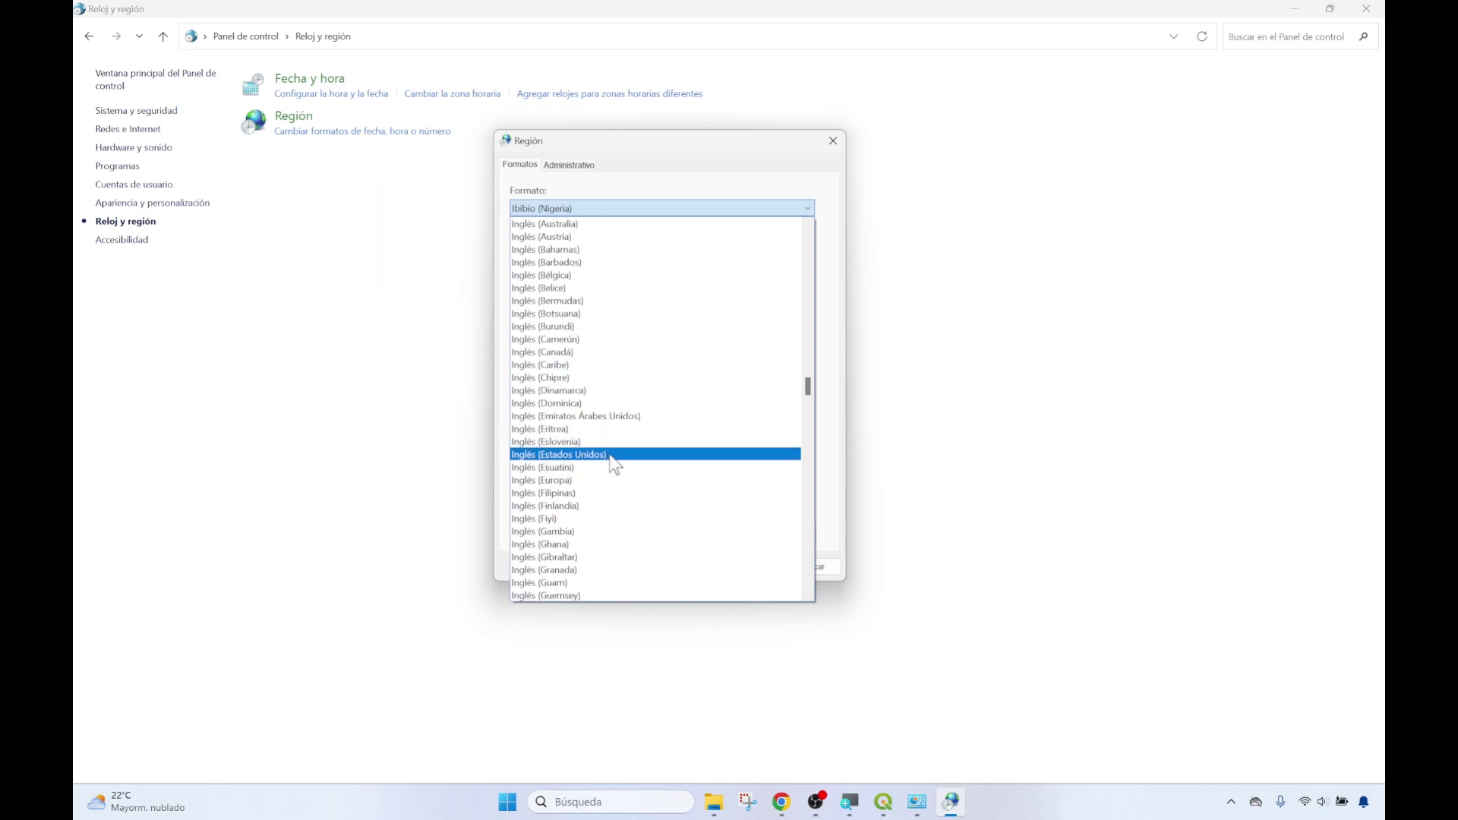
{"action": "left_click", "coordinate": [610, 456]}
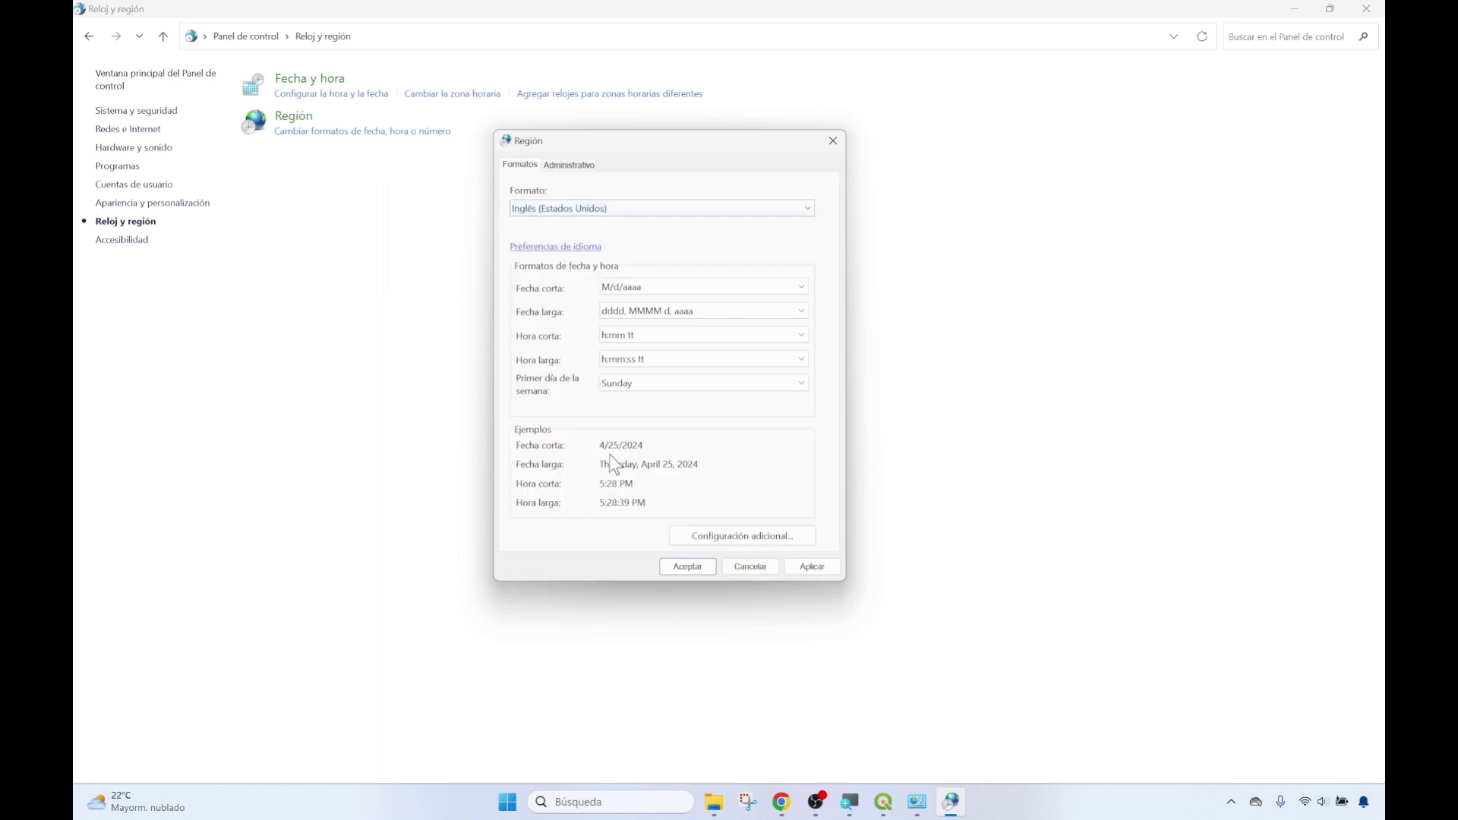
{"action": "left_click", "coordinate": [806, 567]}
{"action": "left_click", "coordinate": [682, 566]}
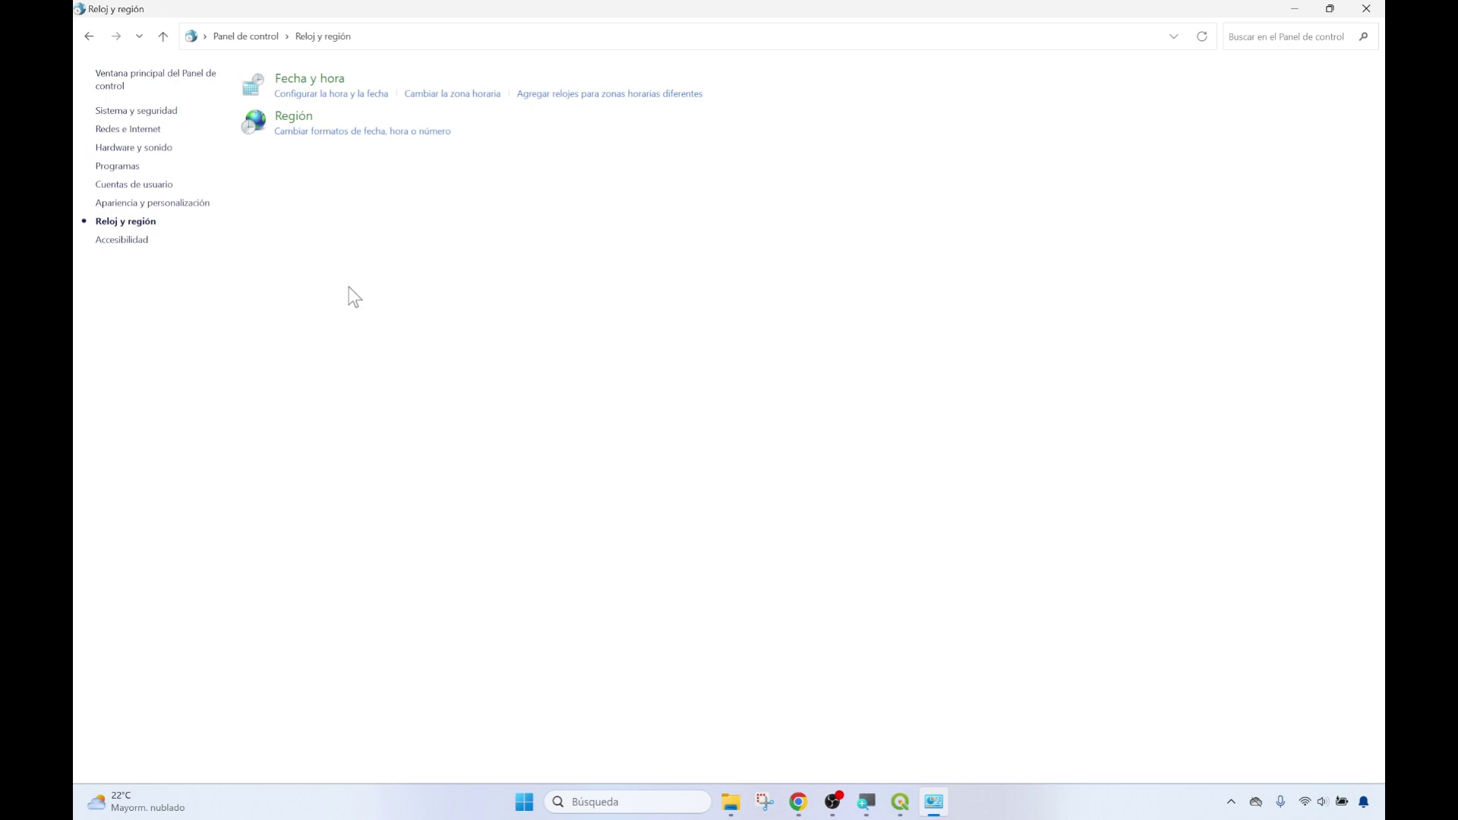
{"action": "left_click", "coordinate": [1295, 10]}
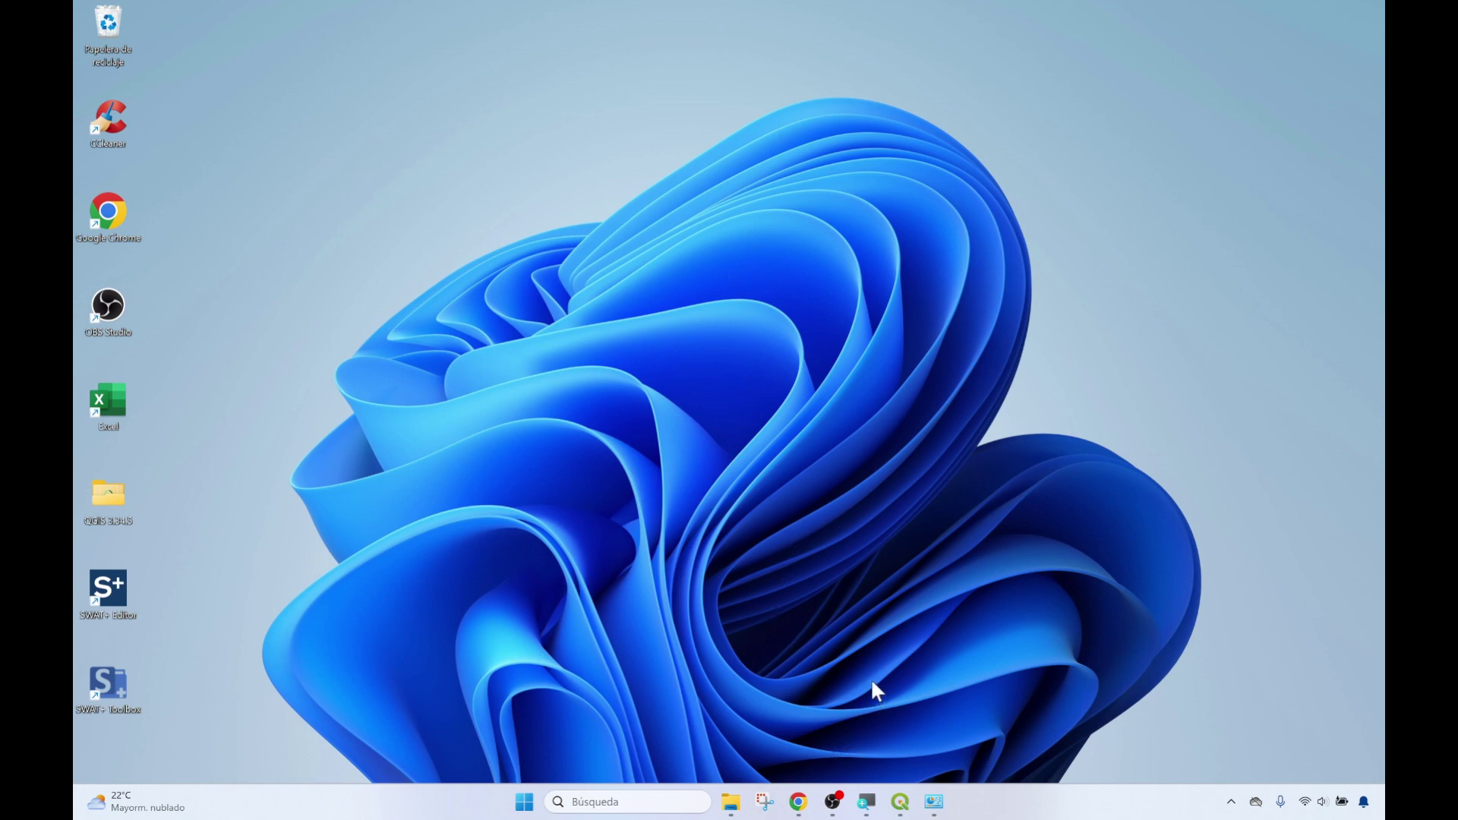
- Switch to the Descargas window in File Explorer and open the local disk C: from this computer's drives
{"action": "left_click", "coordinate": [733, 804]}
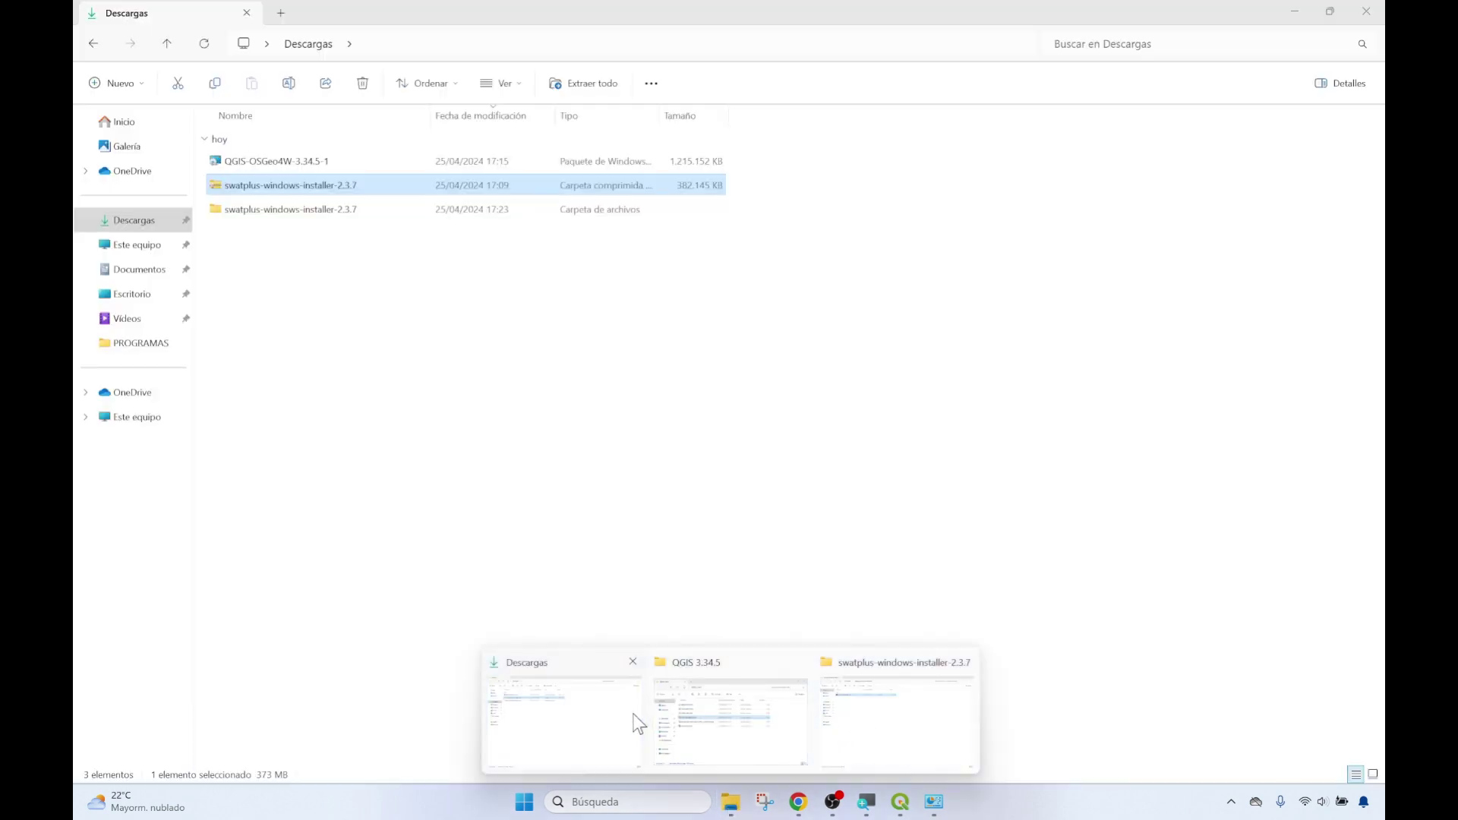
{"action": "left_click", "coordinate": [635, 717]}
{"action": "left_click", "coordinate": [179, 246]}
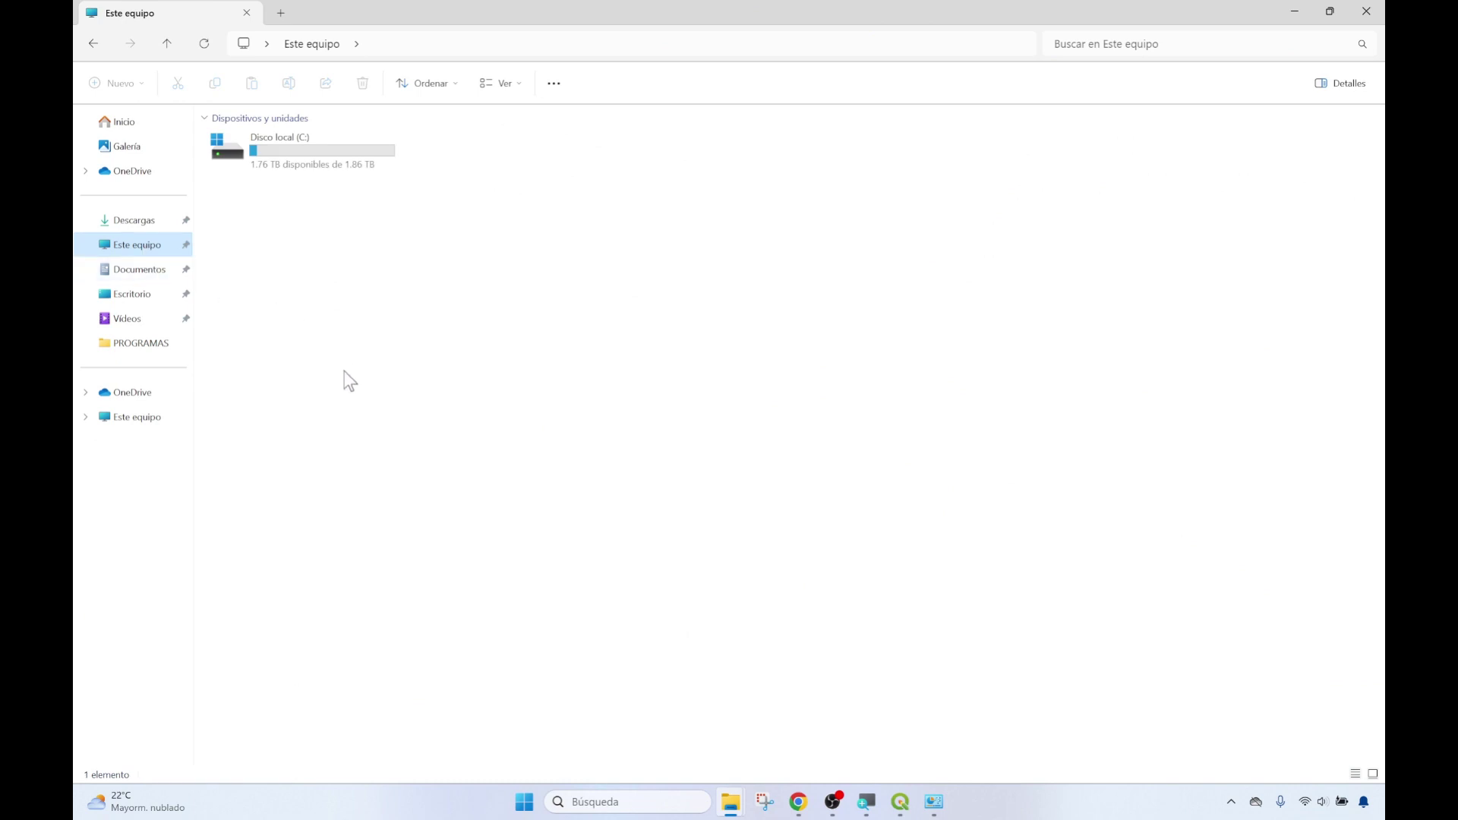
{"action": "double_click", "coordinate": [292, 149]}
- Grant authenticated users full control over the C:\SWAT folder in its security permissions, accept the dialogs and minimize the file window
{"action": "left_click", "coordinate": [244, 240]}
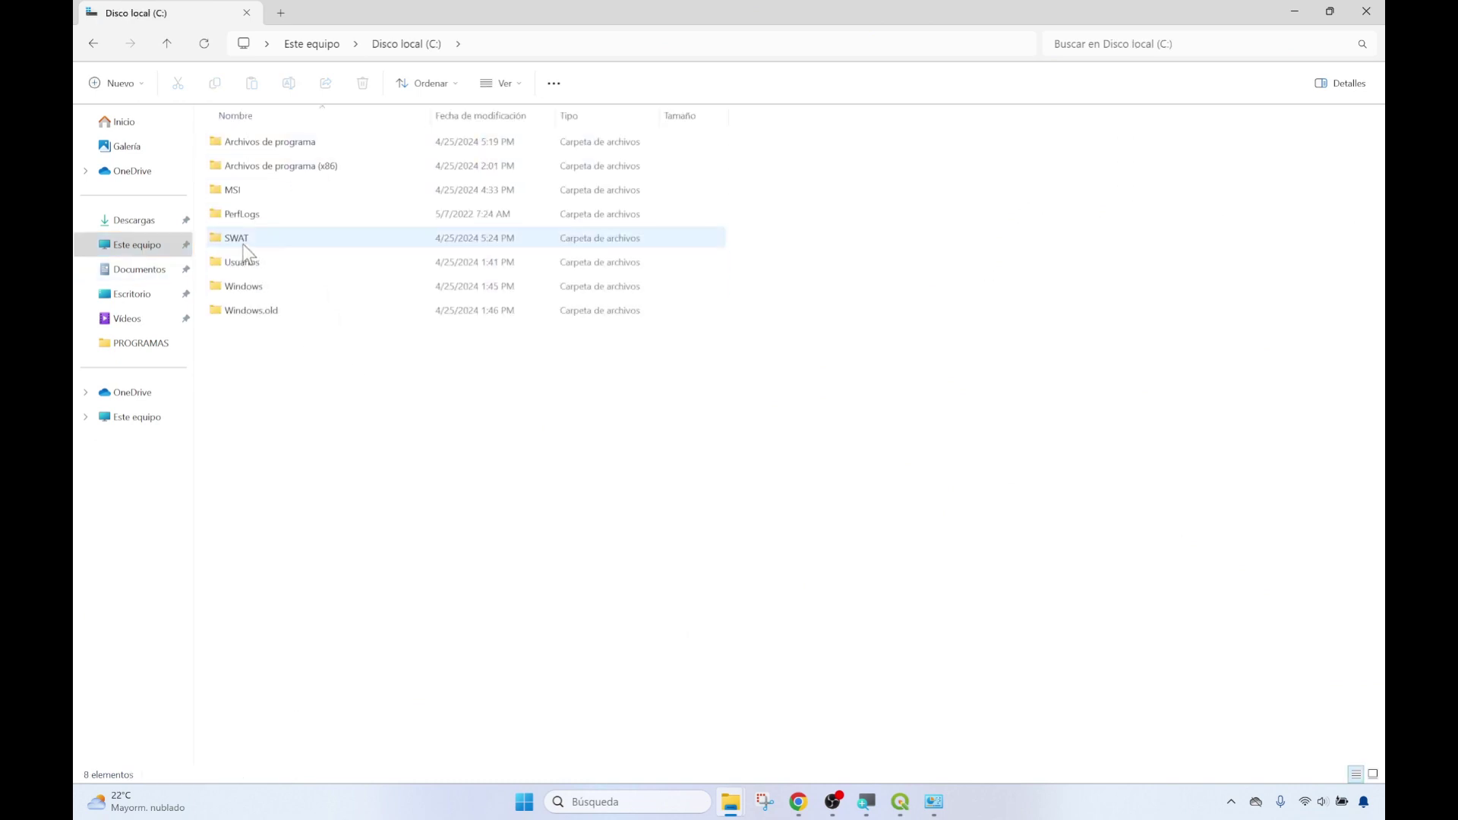
{"action": "right_click", "coordinate": [251, 248]}
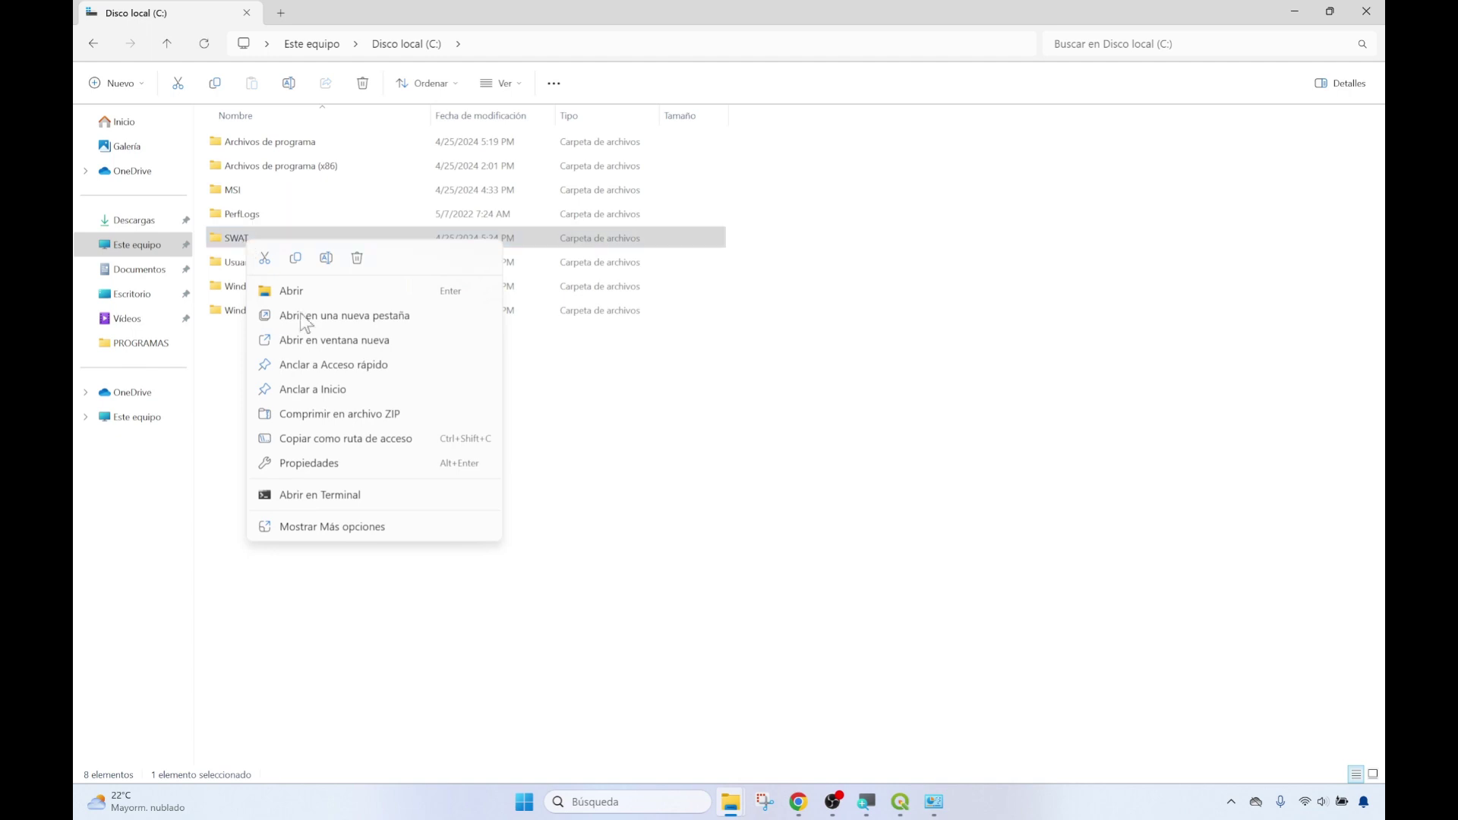
{"action": "left_click", "coordinate": [322, 466]}
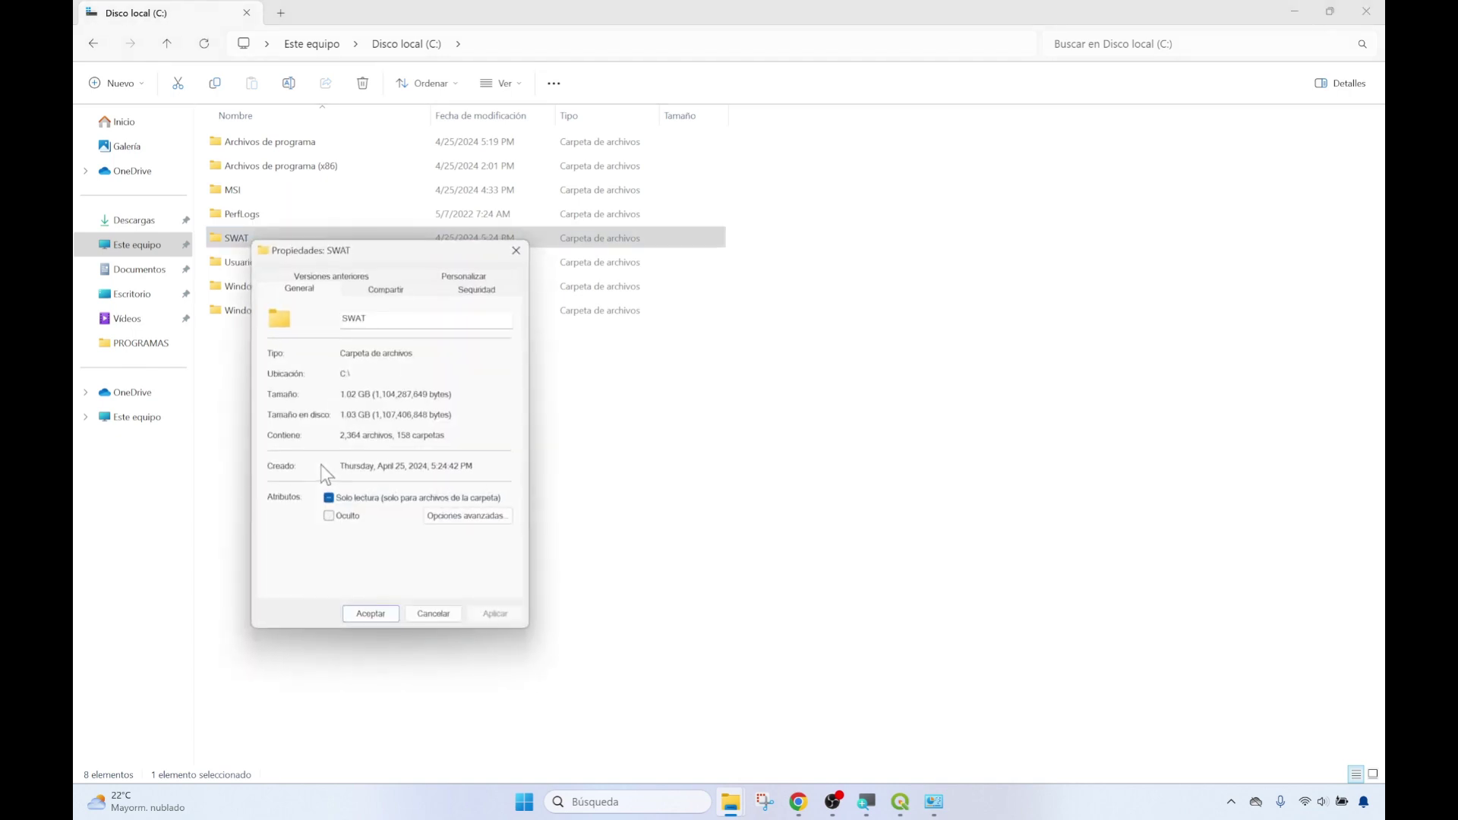
{"action": "left_click", "coordinate": [471, 290]}
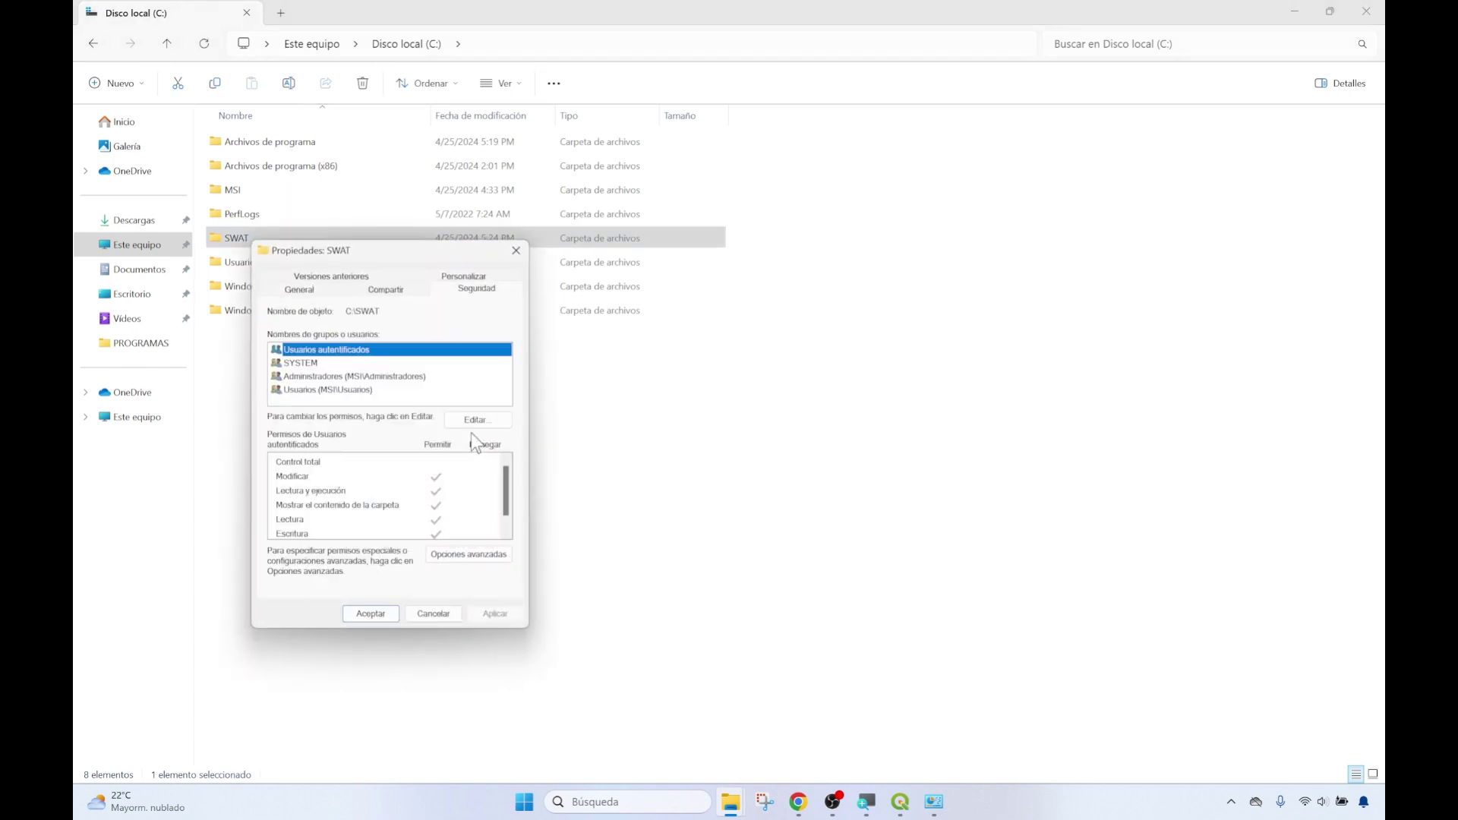
{"action": "left_click", "coordinate": [489, 421]}
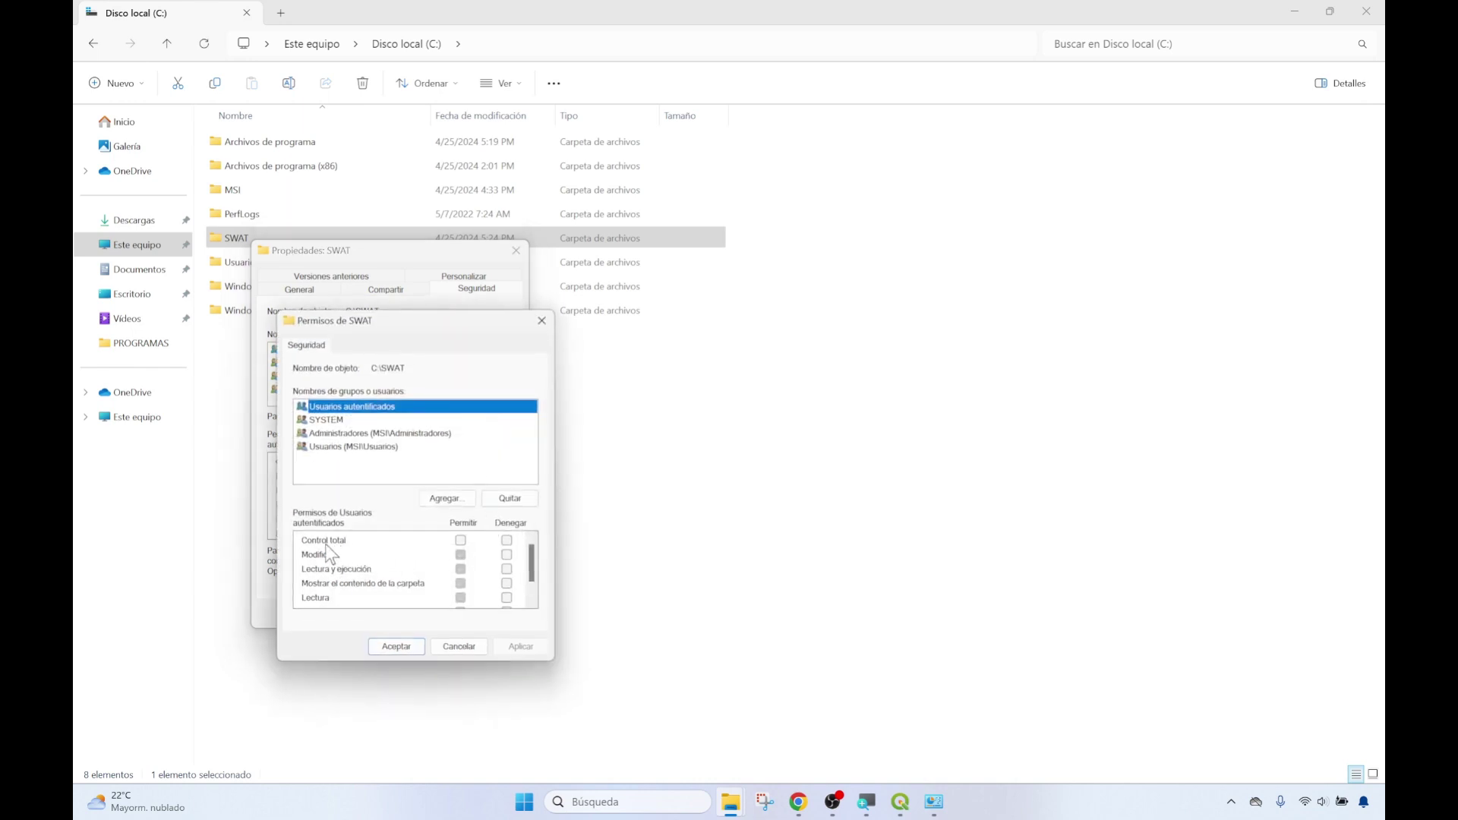
{"action": "left_click", "coordinate": [461, 540]}
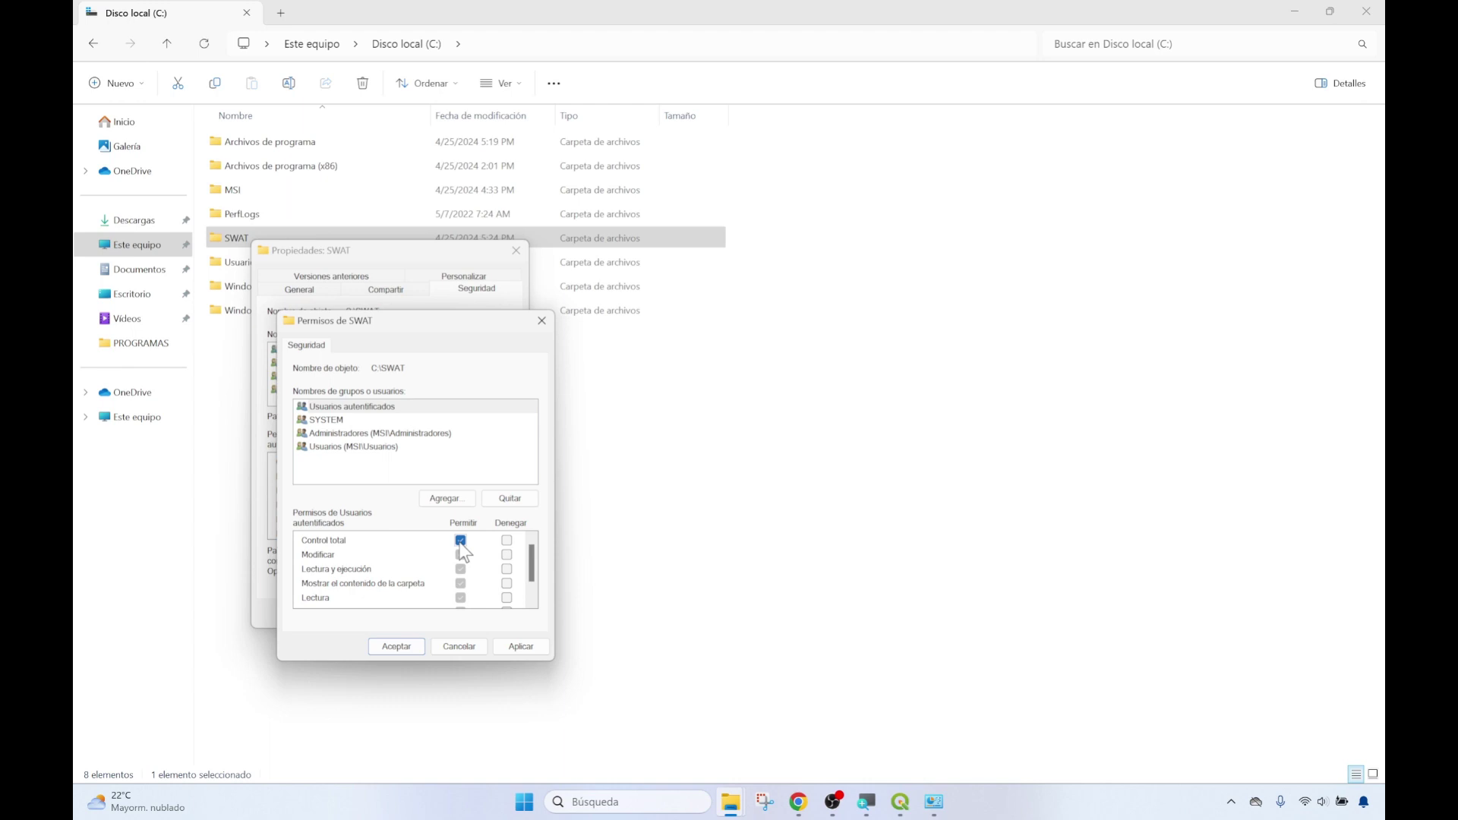
{"action": "left_click", "coordinate": [518, 649]}
{"action": "left_click", "coordinate": [410, 647]}
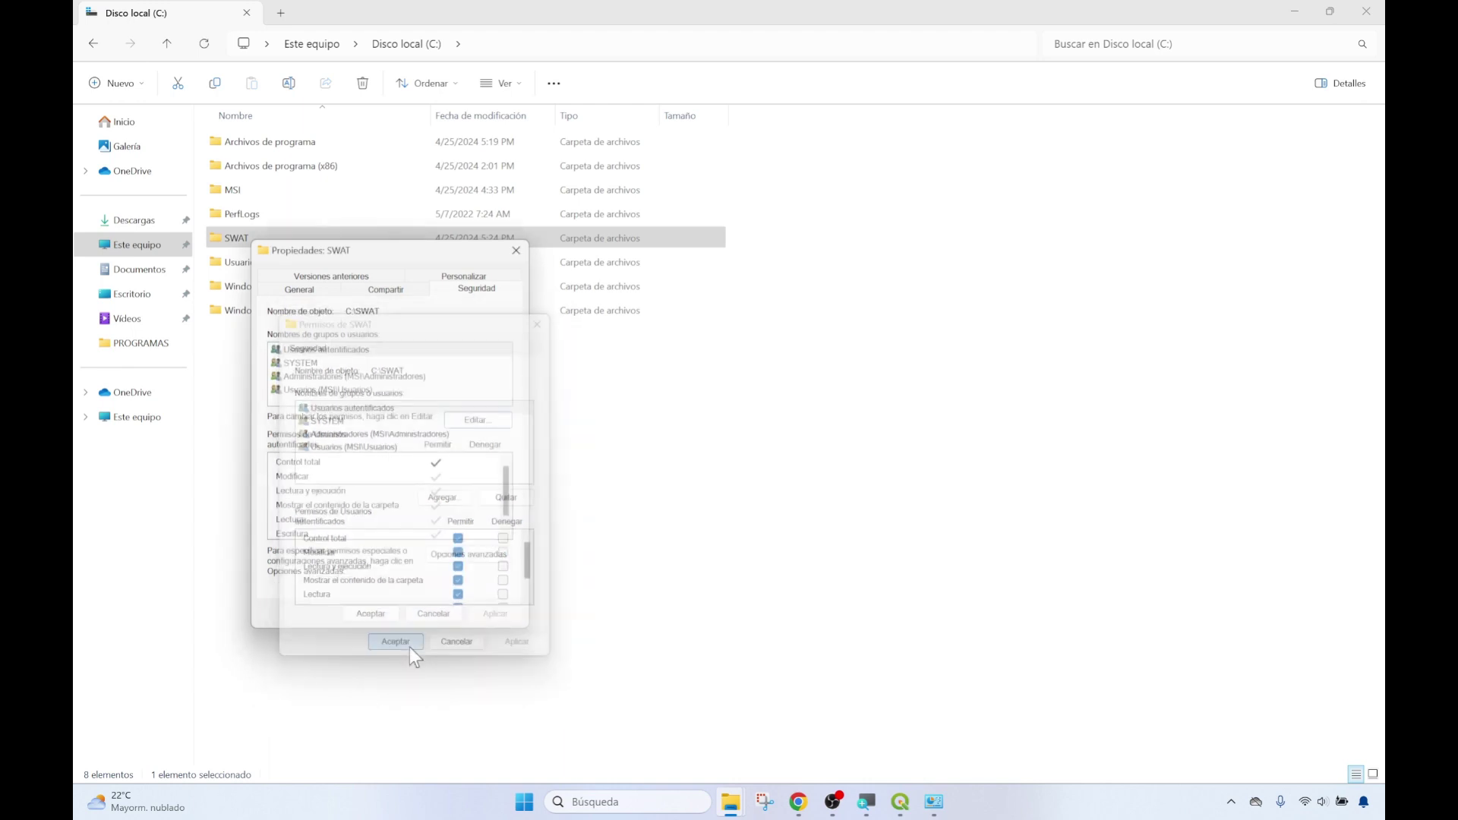
{"action": "left_click", "coordinate": [363, 615]}
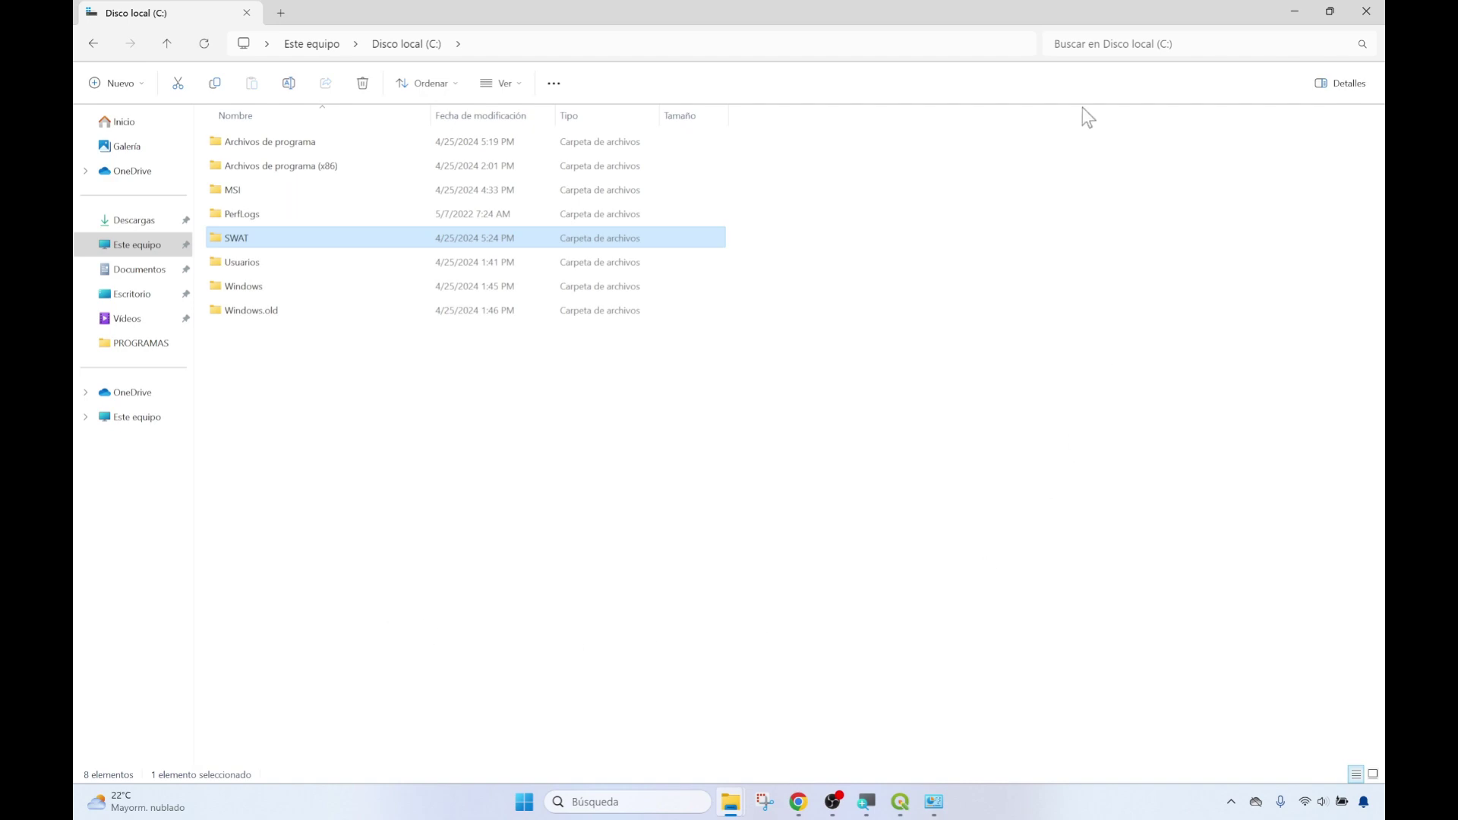
{"action": "left_click", "coordinate": [1295, 12]}
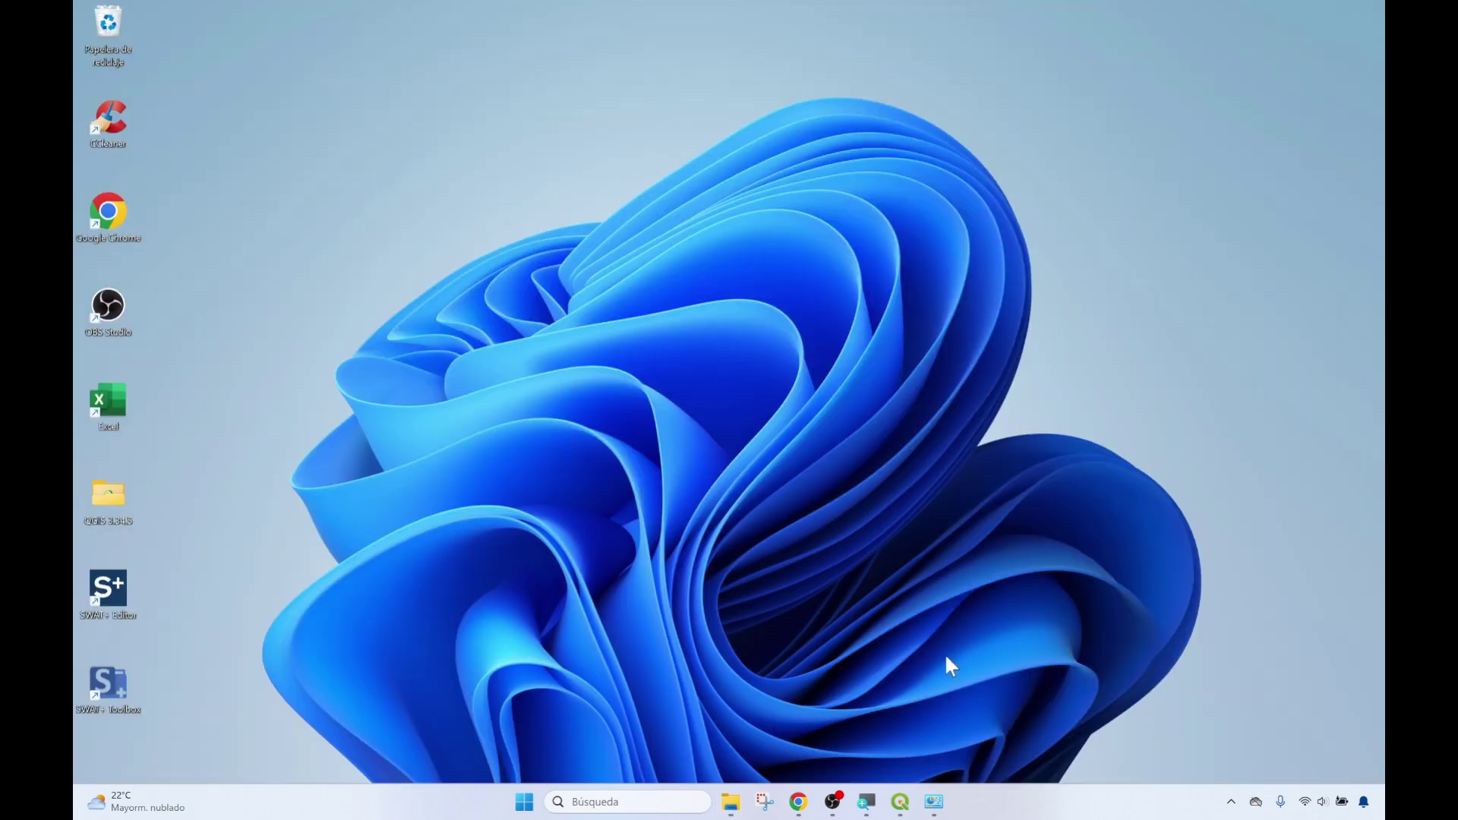
- Switch to QGIS, launch the QSWAT+ plugin and move its window to the upper middle of the map area
{"action": "left_click", "coordinate": [900, 801]}
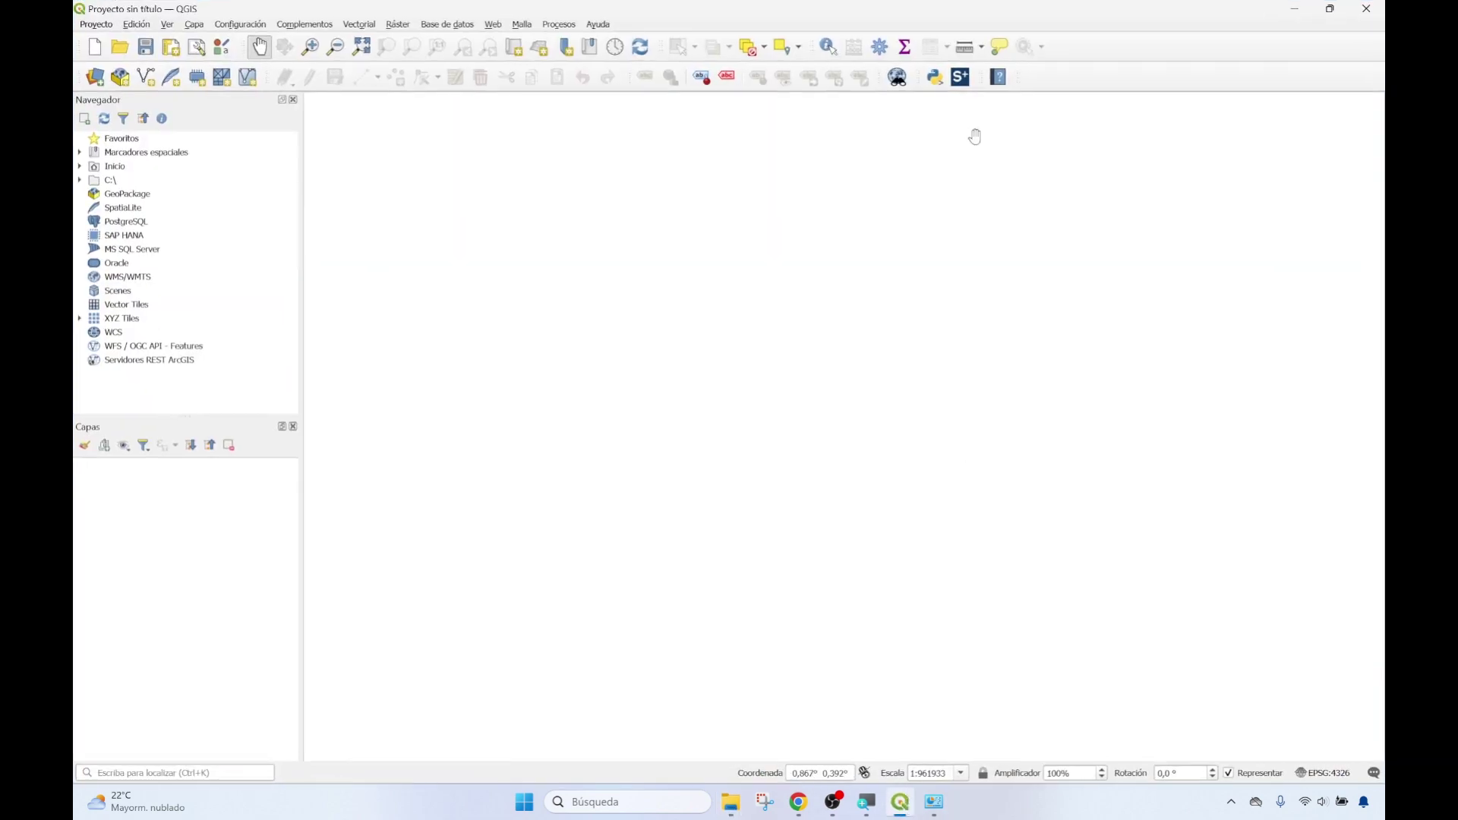
{"action": "left_click", "coordinate": [961, 77]}
{"action": "left_click_drag", "start_coordinate": [248, 29], "coordinate": [747, 176]}
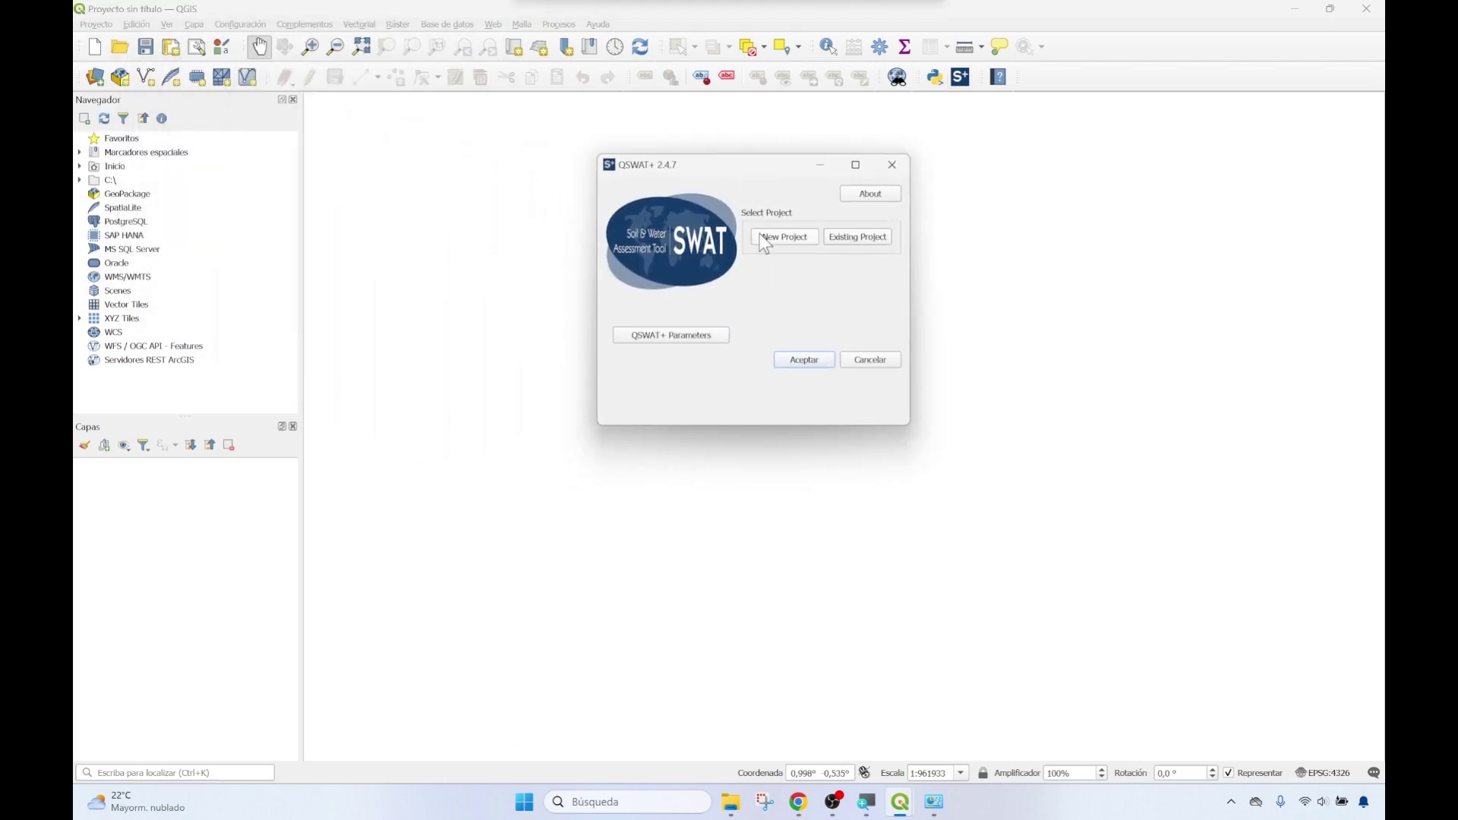